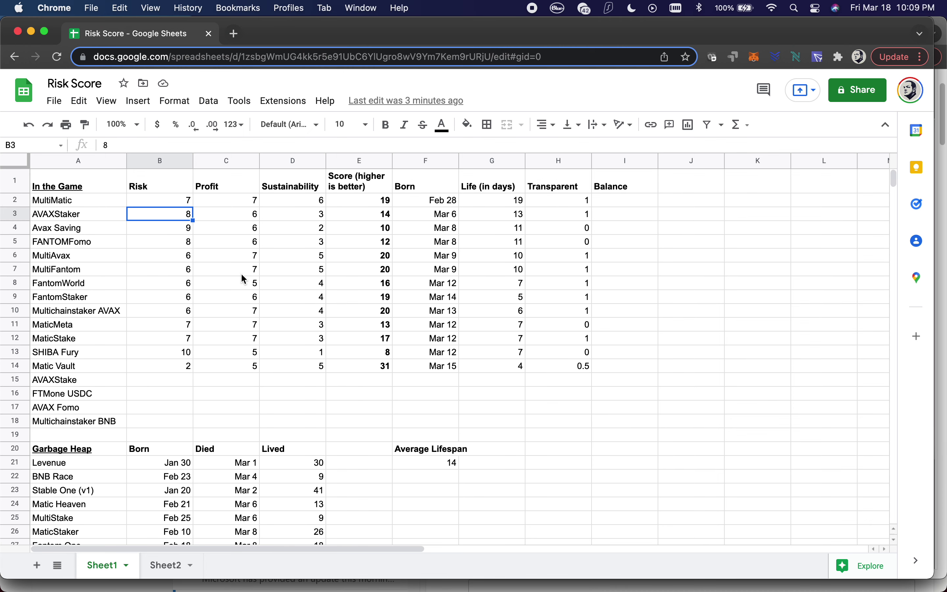
- Check the Garbage Heap list, and delete the SHIBA Fury row from the In the Game list
{"action": "left_click", "coordinate": [18, 350]}
{"action": "right_click", "coordinate": [18, 349]}
{"action": "left_click", "coordinate": [282, 361]}
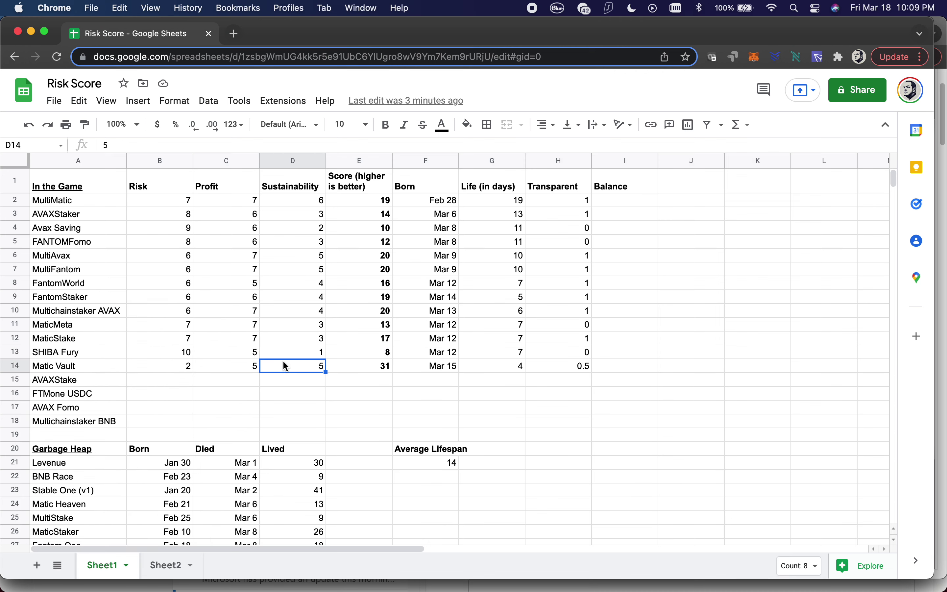
{"action": "scroll", "coordinate": [282, 360], "scroll_direction": "down", "scroll_amount": 10}
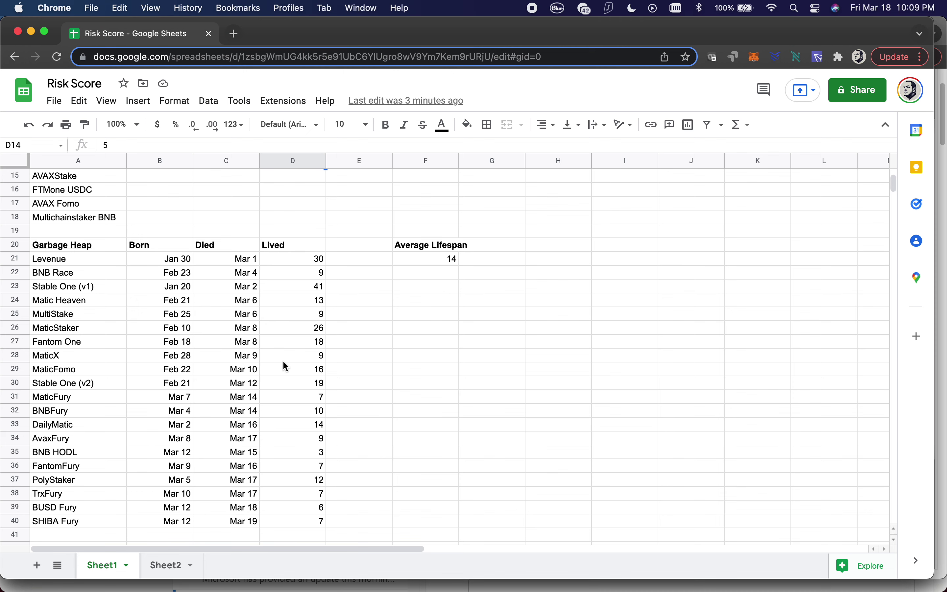
{"action": "scroll", "coordinate": [282, 360], "scroll_direction": "up", "scroll_amount": 10}
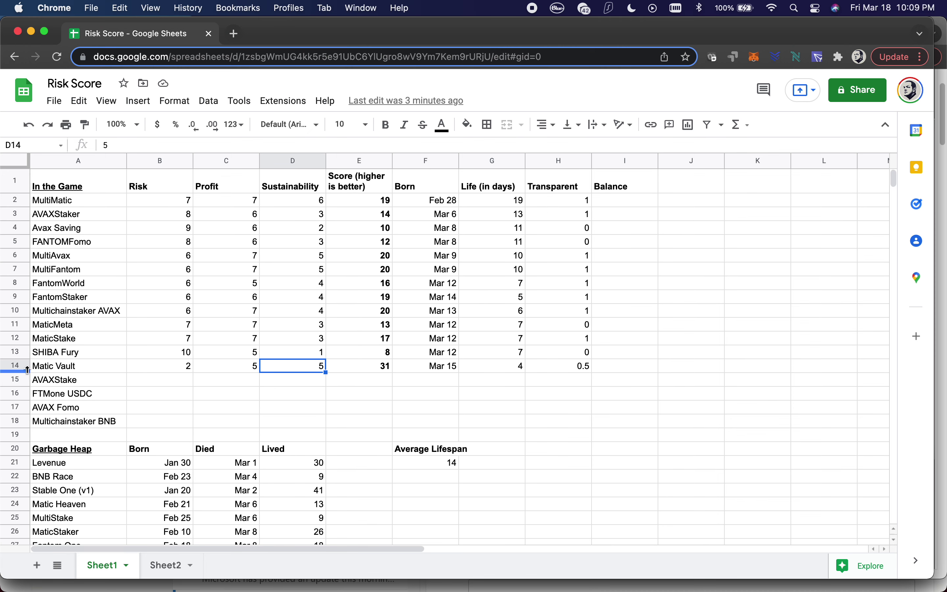
{"action": "left_click", "coordinate": [20, 354]}
{"action": "right_click", "coordinate": [20, 354]}
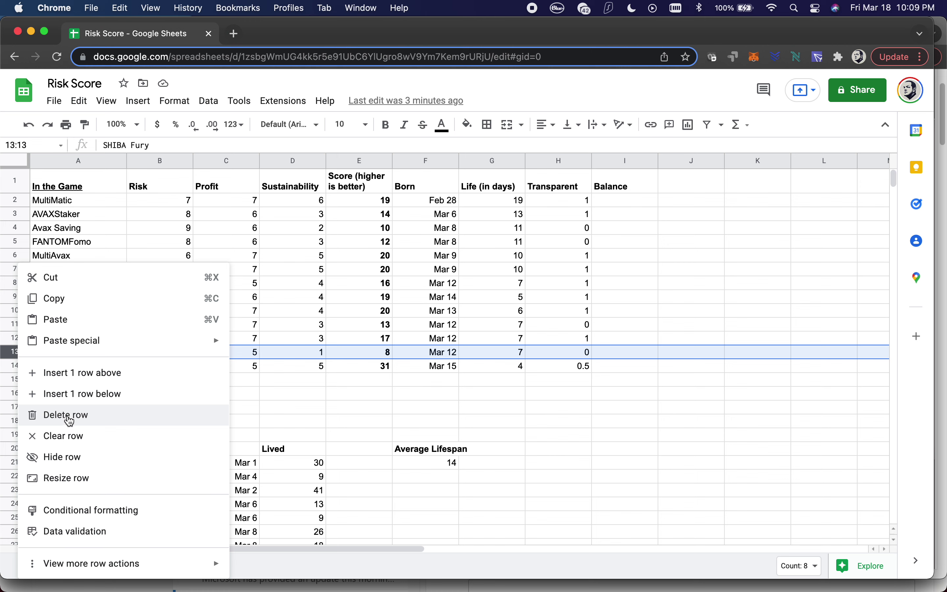
{"action": "left_click", "coordinate": [70, 421]}
{"action": "left_click", "coordinate": [207, 369]}
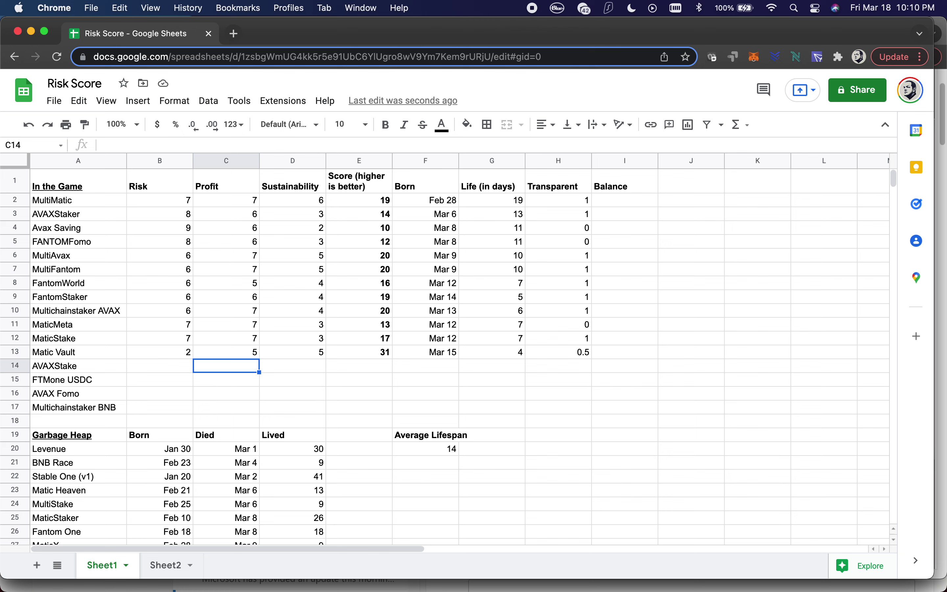
- Enter 1150434 as MultiMatic's balance
{"action": "key", "text": "super+shift+5"}
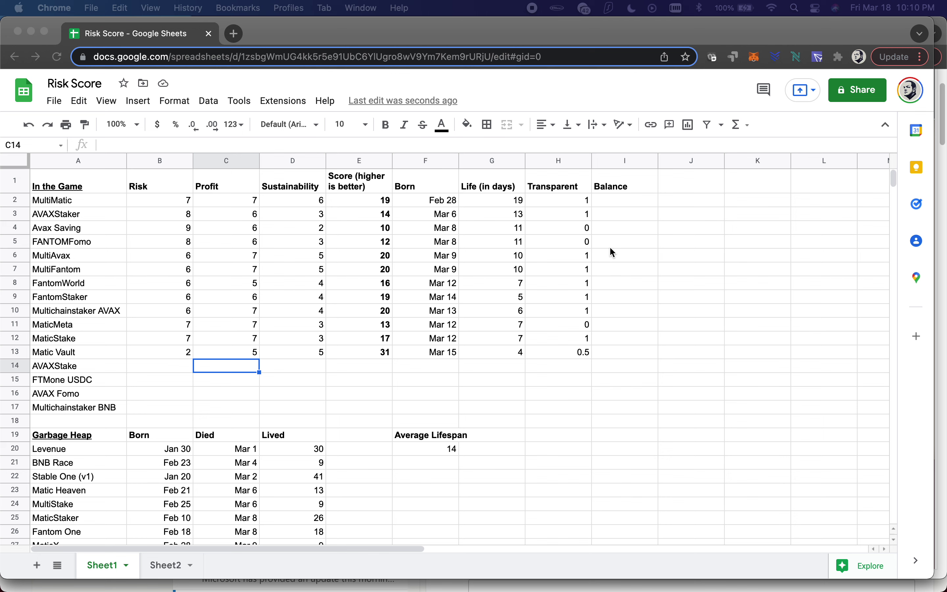
{"action": "left_click", "coordinate": [609, 201]}
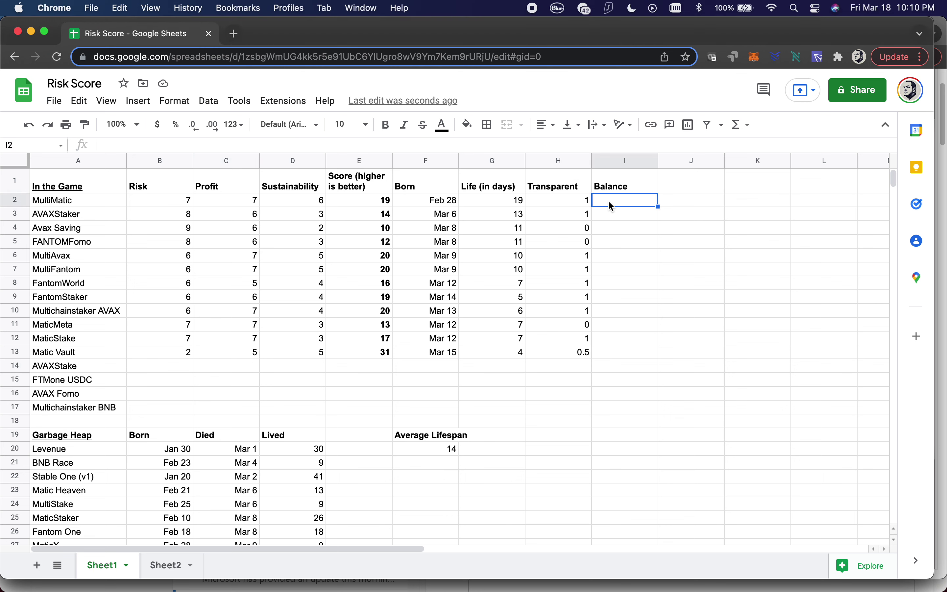
{"action": "type", "text": "1150434"}
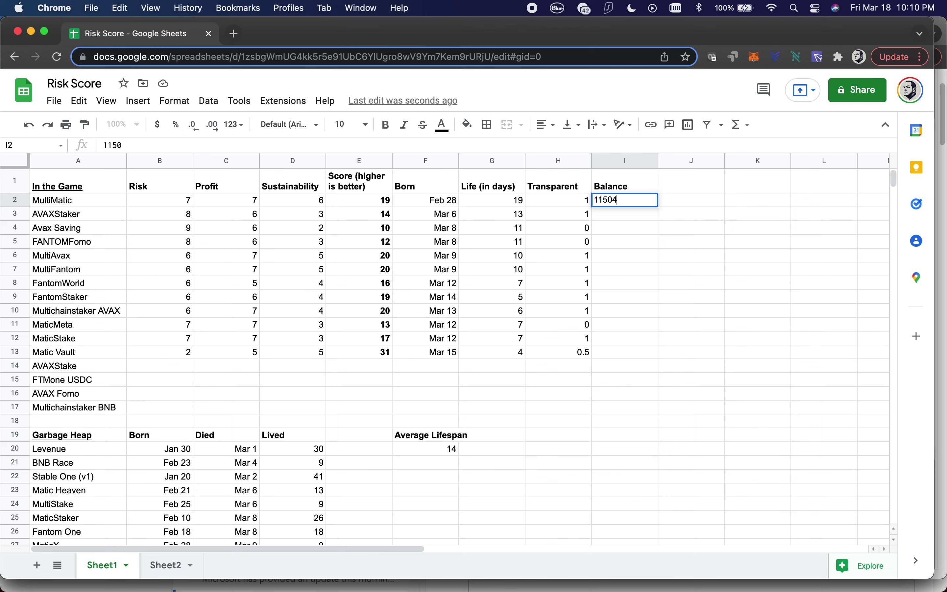
{"action": "key", "text": "Return"}
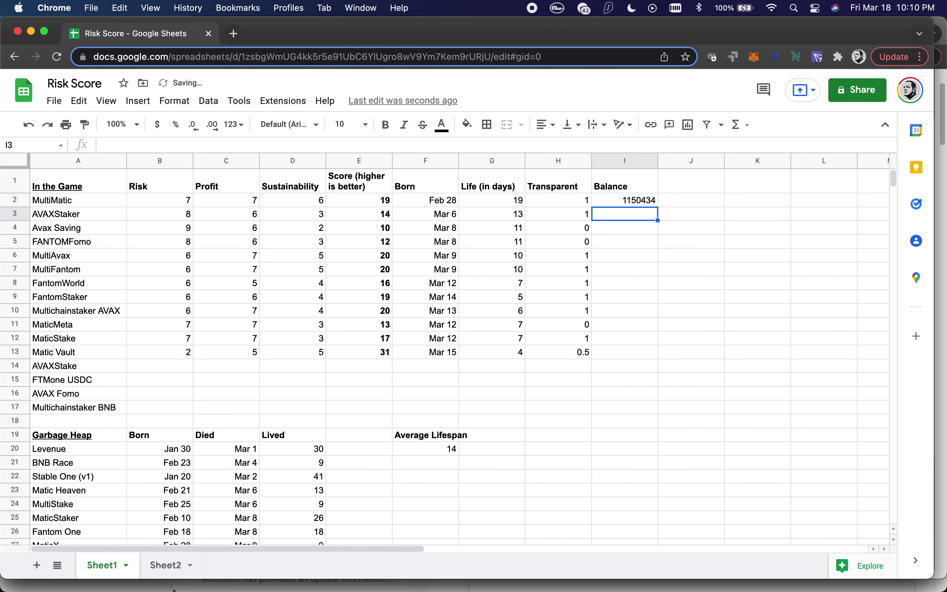
{"action": "left_click", "coordinate": [634, 202]}
{"action": "left_click", "coordinate": [630, 214]}
- Set MultiMatic's risk to 9 and its sustainability to 3
{"action": "left_click", "coordinate": [175, 204]}
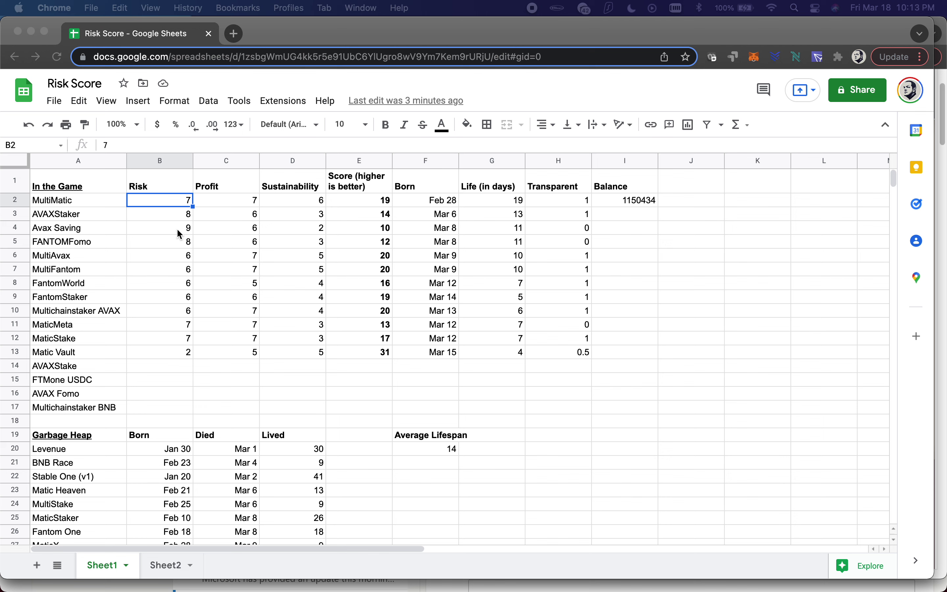
{"action": "left_click", "coordinate": [154, 204]}
{"action": "type", "text": "9"}
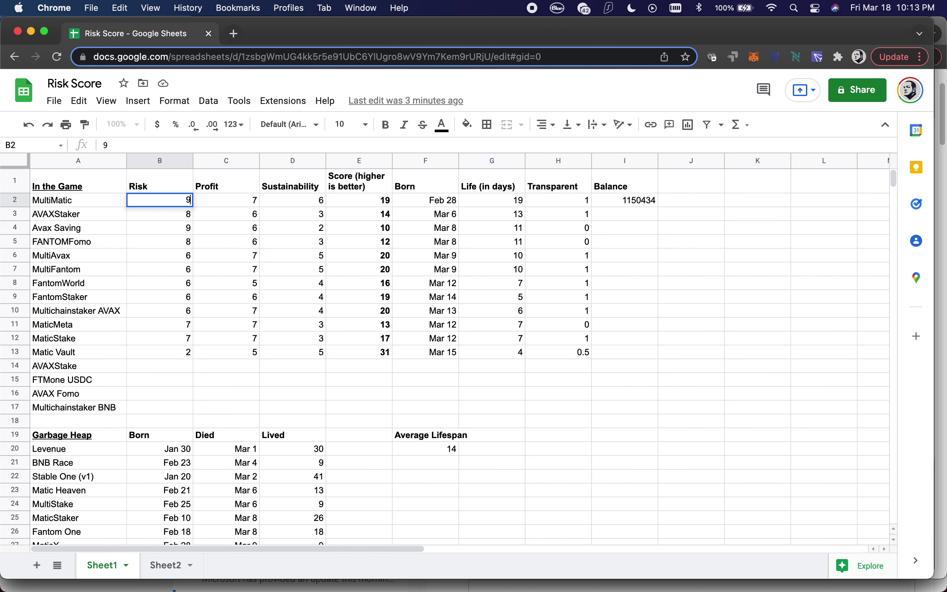
{"action": "key", "text": "Tab"}
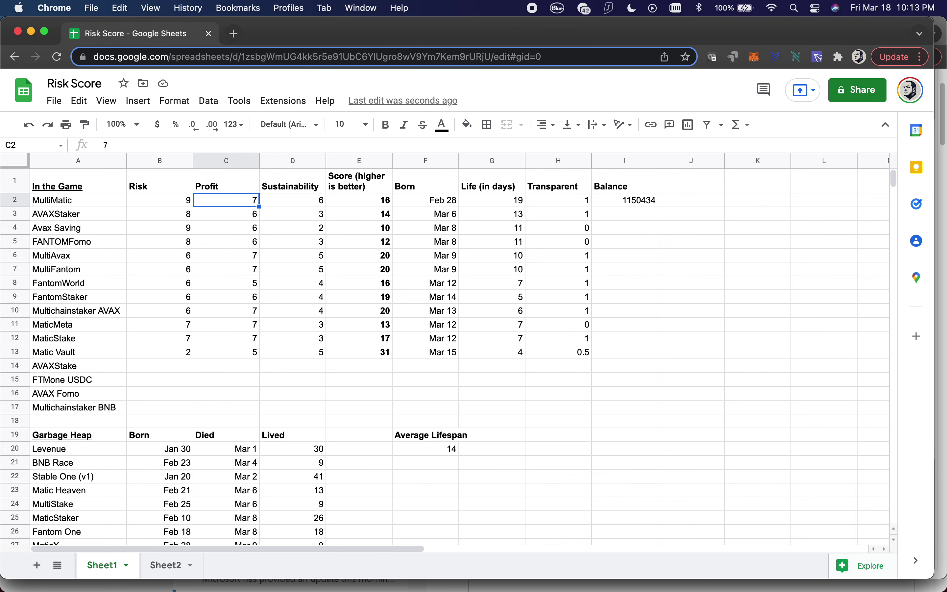
{"action": "key", "text": "Right"}
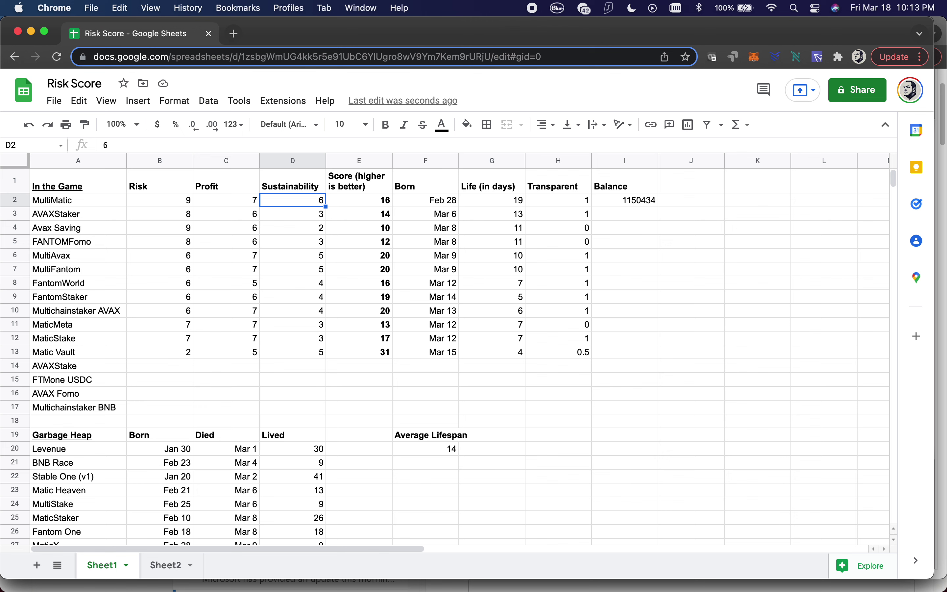
{"action": "type", "text": "3"}
{"action": "key", "text": "Tab"}
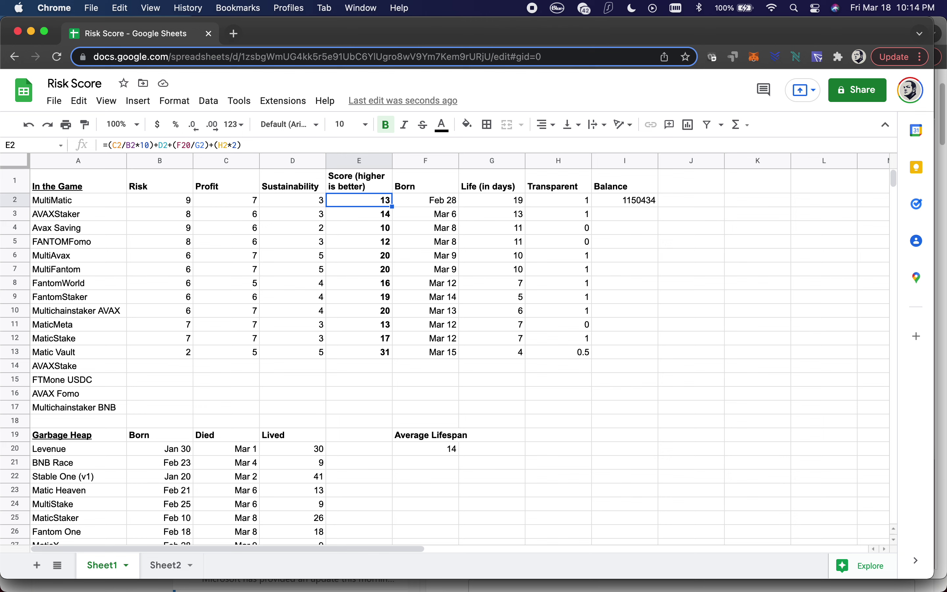
{"action": "left_click", "coordinate": [426, 200]}
{"action": "left_click", "coordinate": [492, 200]}
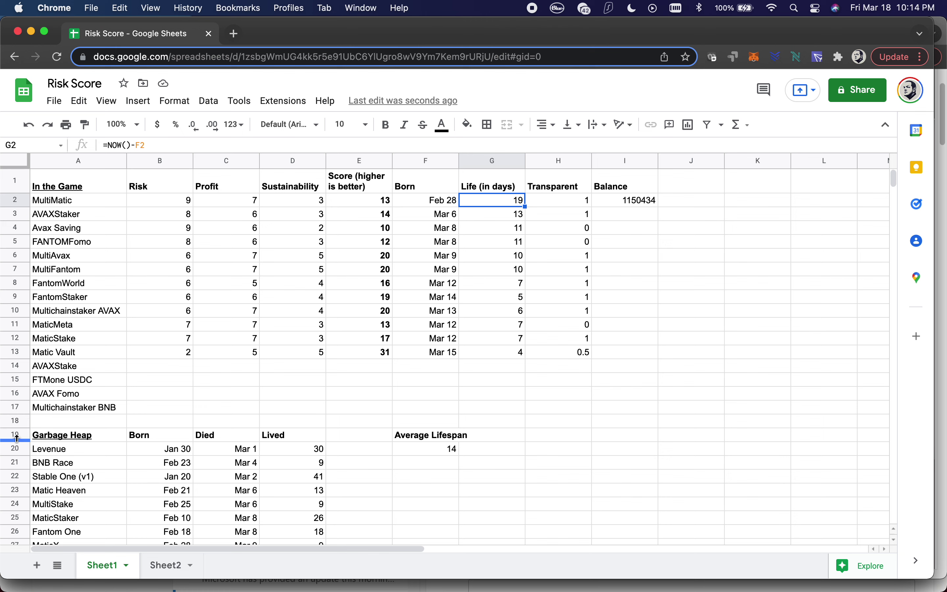
{"action": "left_click", "coordinate": [315, 523]}
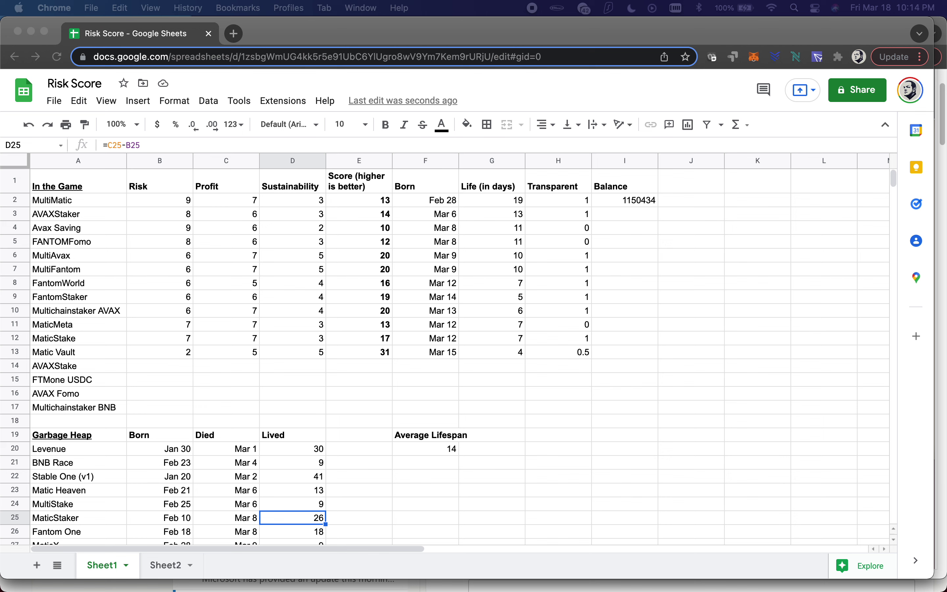
- Enter 63096 as AVAXStaker's balance
{"action": "left_click", "coordinate": [628, 222]}
{"action": "type", "text": "6"}
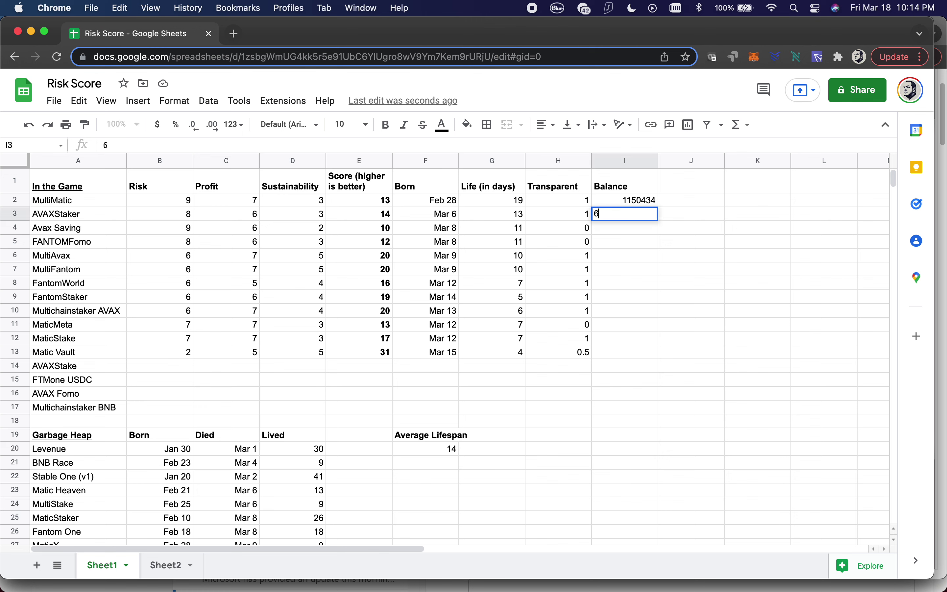
{"action": "type", "text": "3096"}
{"action": "key", "text": "Return"}
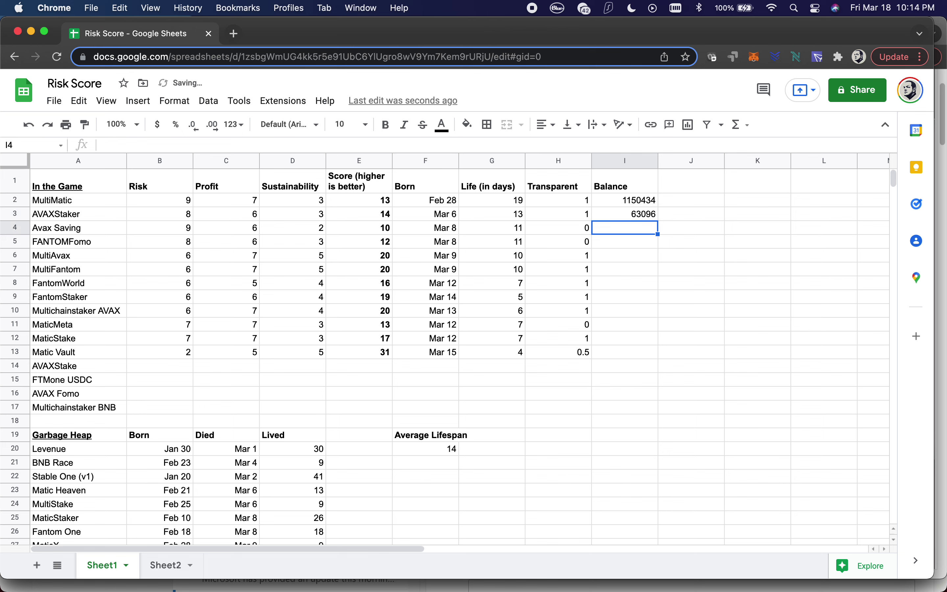
- Set AVAXStaker's risk to 9, keeping its profit and sustainability scores
{"action": "left_click", "coordinate": [154, 218]}
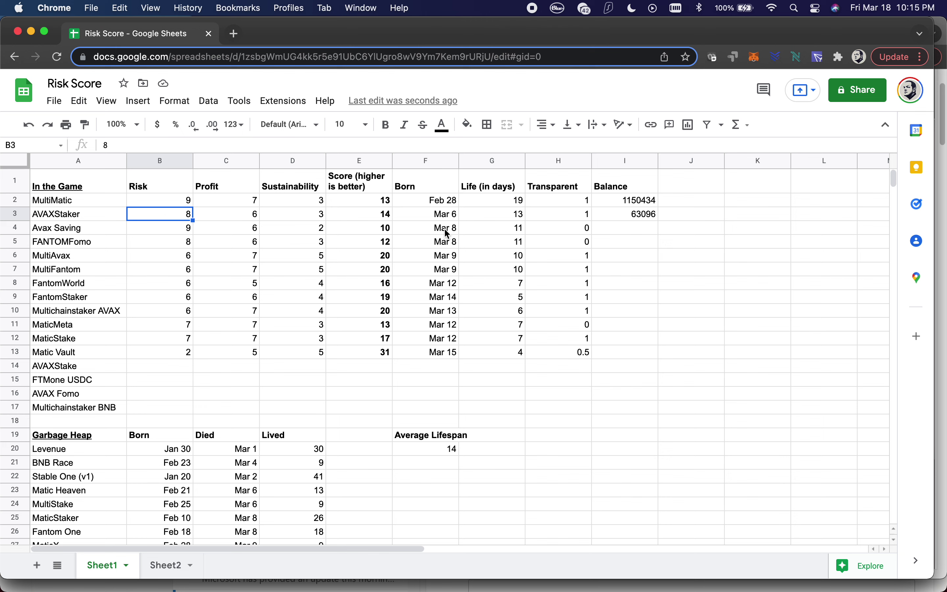
{"action": "left_click", "coordinate": [491, 214]}
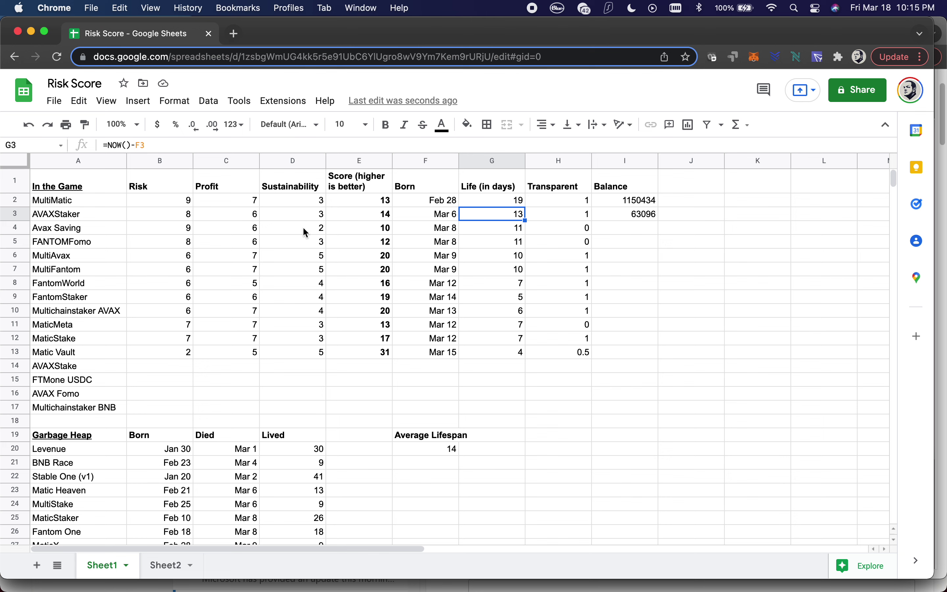
{"action": "left_click", "coordinate": [177, 222]}
{"action": "type", "text": "9"}
{"action": "key", "text": "Tab"}
{"action": "key", "text": "Tab"}
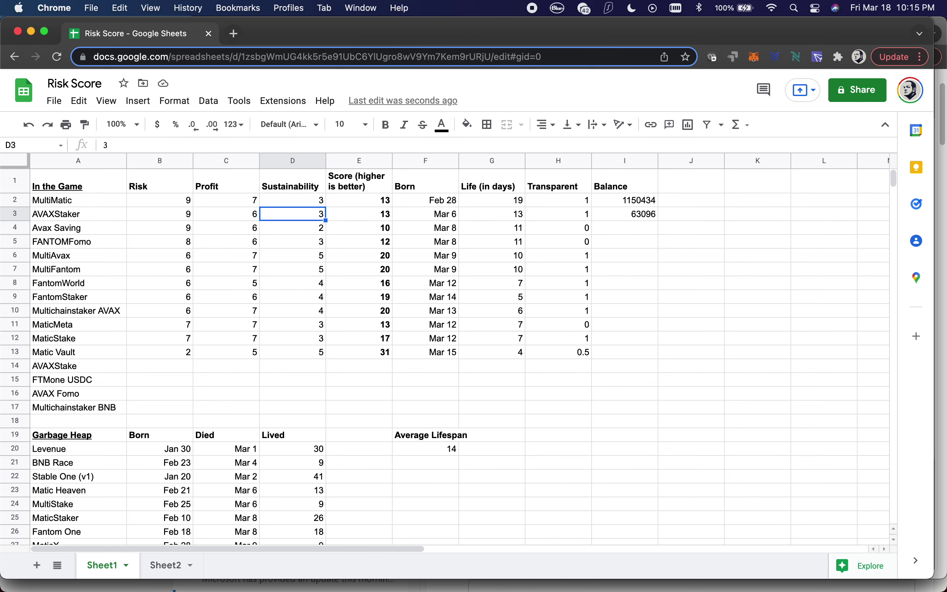
- Move the Avax Saving site into the spreadsheet's browser window and open its contract page on Snowtrace to review the transactions
{"action": "left_click", "coordinate": [173, 230]}
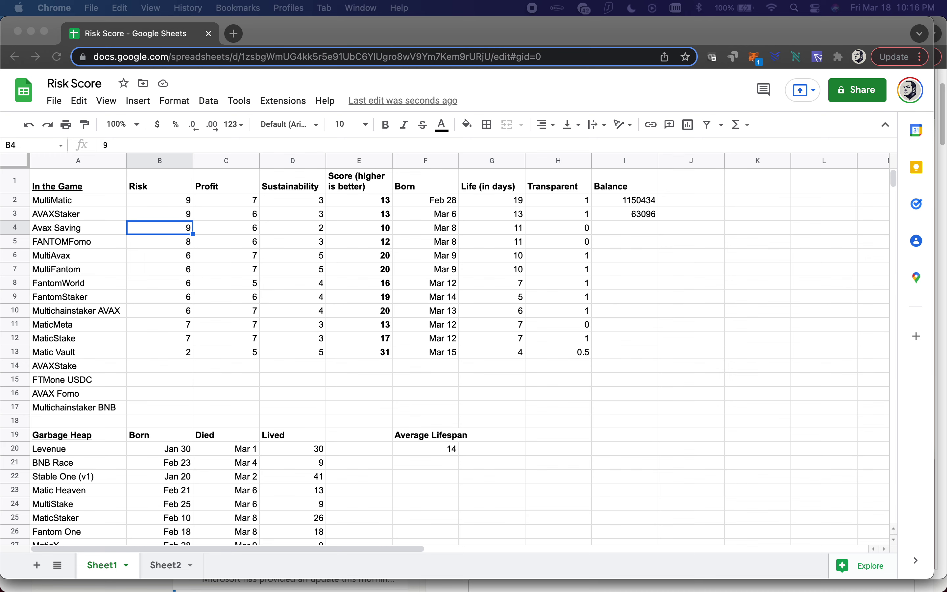
{"action": "left_click_drag", "start_coordinate": [927, 203], "coordinate": [393, 40]}
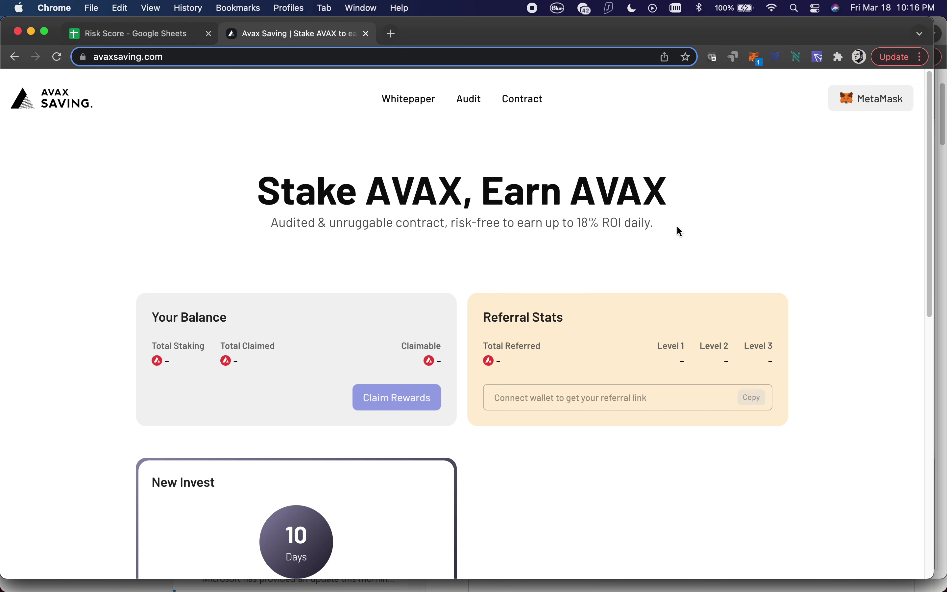
{"action": "scroll", "coordinate": [677, 228], "scroll_direction": "down", "scroll_amount": 10}
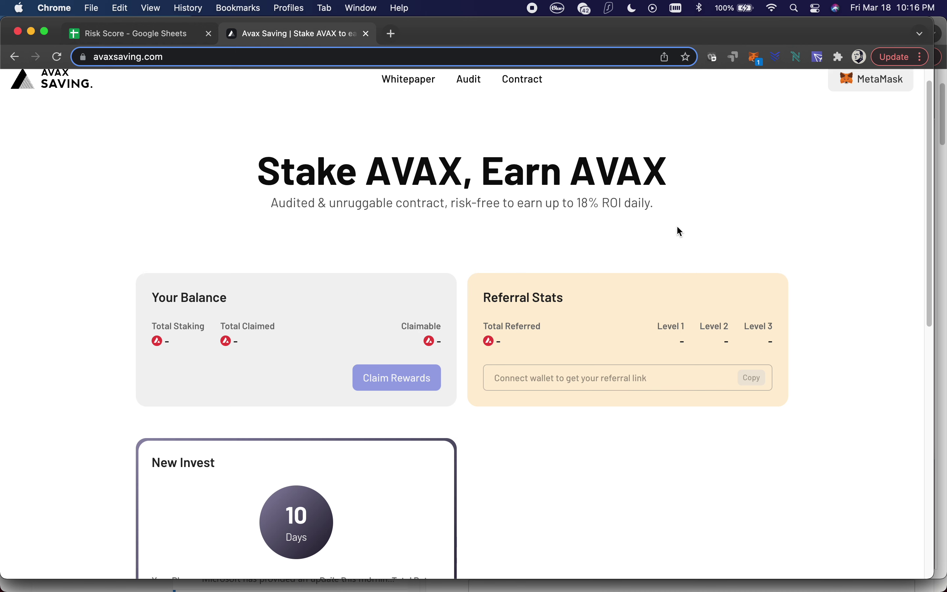
{"action": "scroll", "coordinate": [679, 231], "scroll_direction": "up", "scroll_amount": 10}
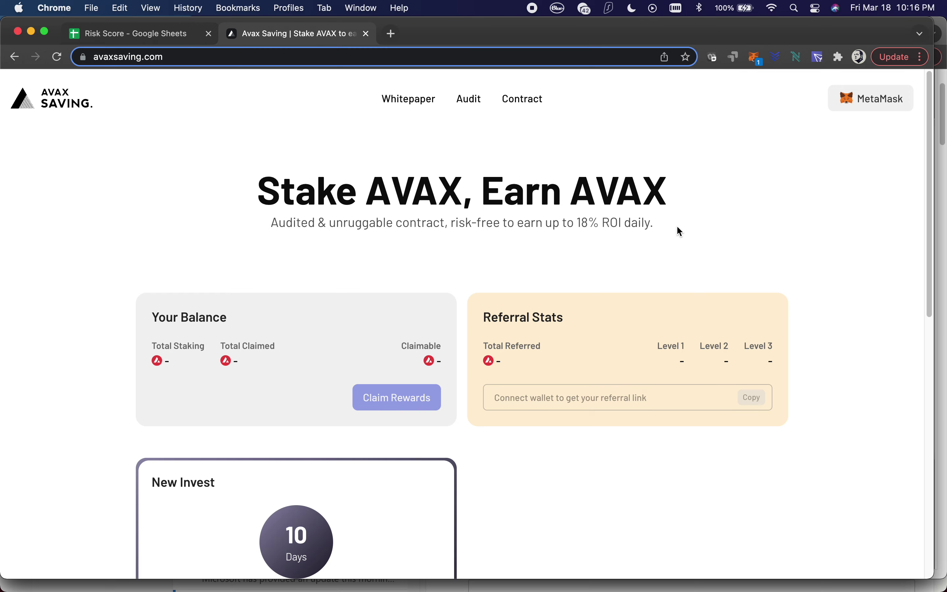
{"action": "left_click", "coordinate": [523, 100]}
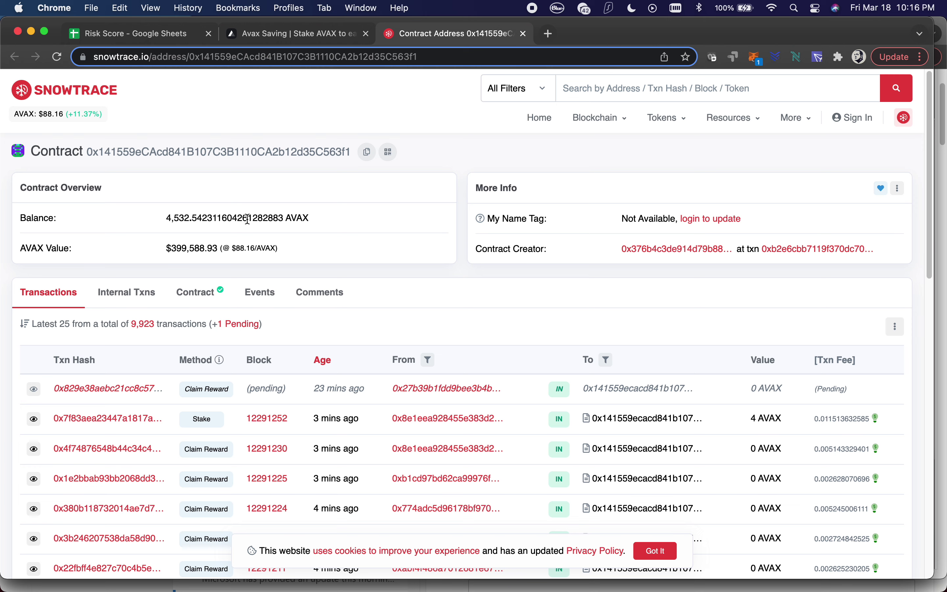
{"action": "scroll", "coordinate": [375, 316], "scroll_direction": "down", "scroll_amount": 5}
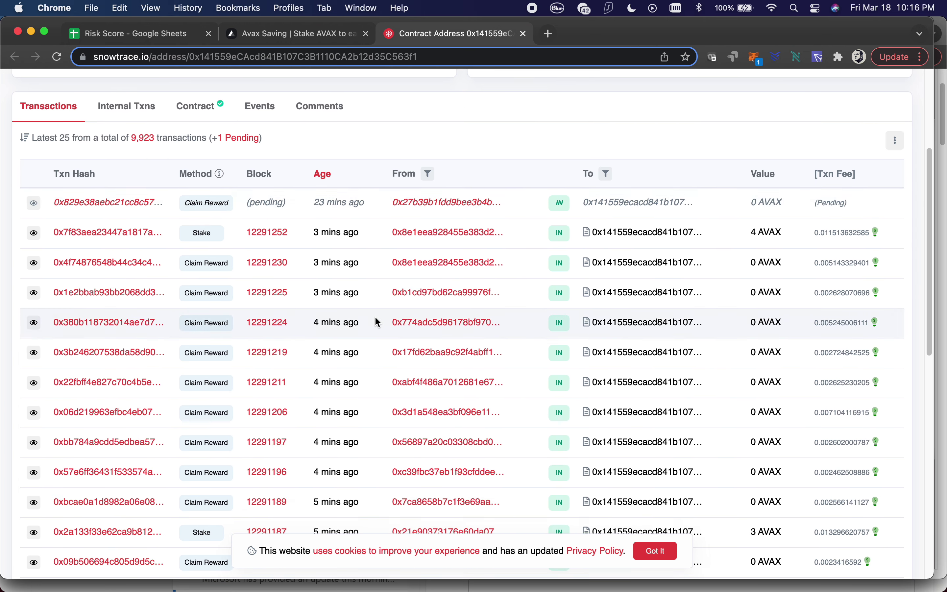
{"action": "scroll", "coordinate": [327, 169], "scroll_direction": "up", "scroll_amount": 5}
- Compare the investment plan on the Avax Saving site with the project's life in days in the Risk Score sheet
{"action": "left_click", "coordinate": [280, 39]}
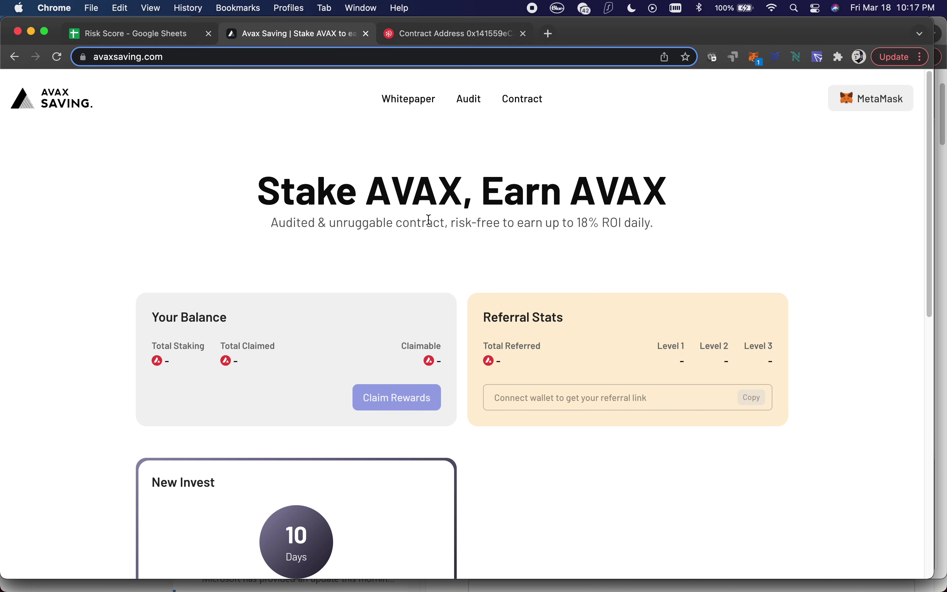
{"action": "scroll", "coordinate": [429, 224], "scroll_direction": "down", "scroll_amount": 5}
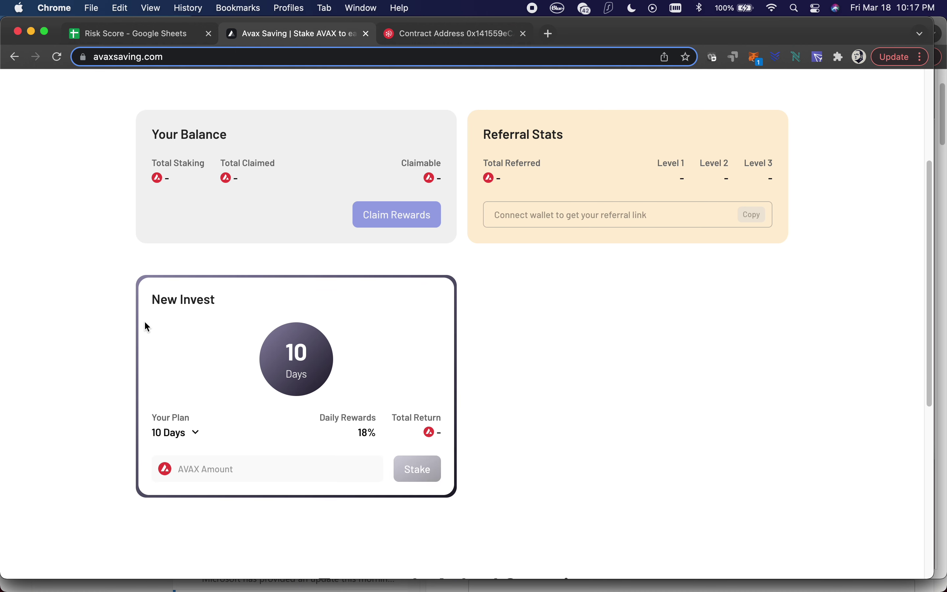
{"action": "left_click", "coordinate": [129, 34]}
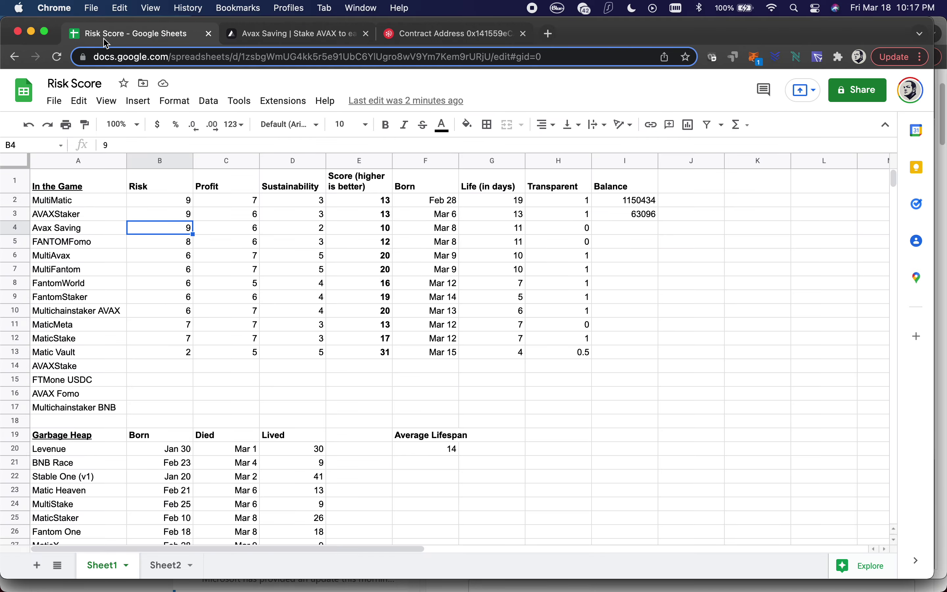
{"action": "left_click", "coordinate": [497, 229]}
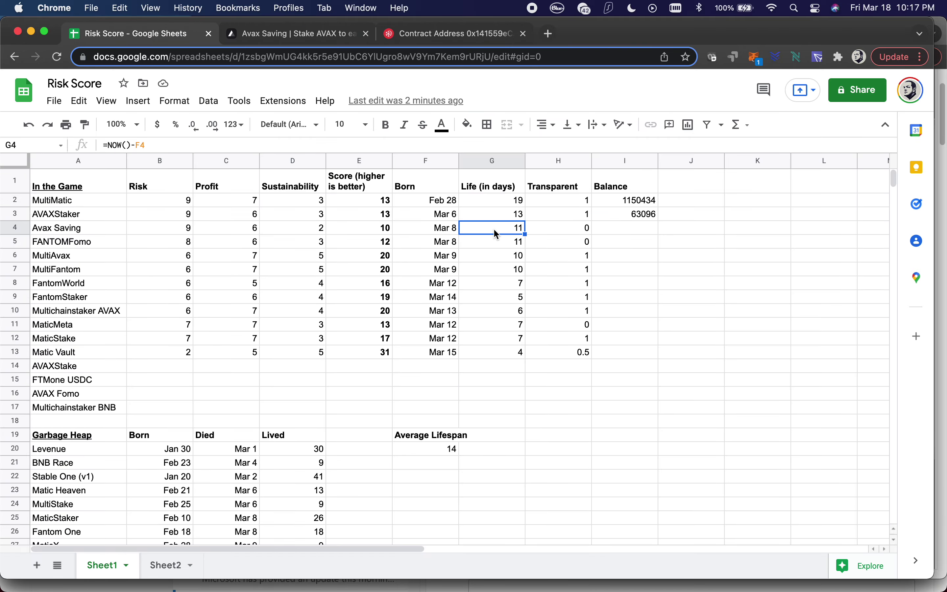
{"action": "left_click", "coordinate": [290, 34]}
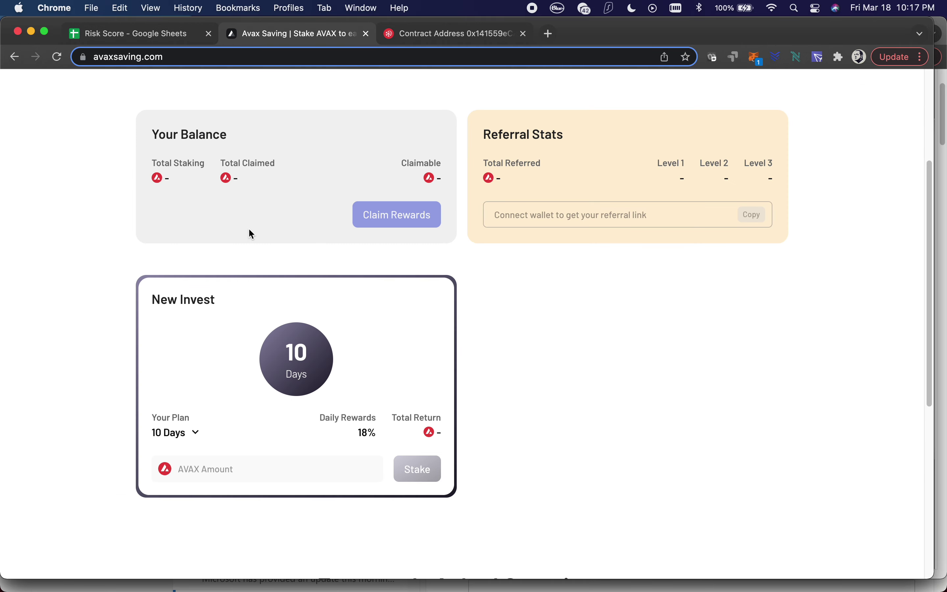
- Look up Avax Saving's AVAX balance on Snowtrace and enter 4532 as its balance in the Risk Score sheet
{"action": "left_click", "coordinate": [431, 37]}
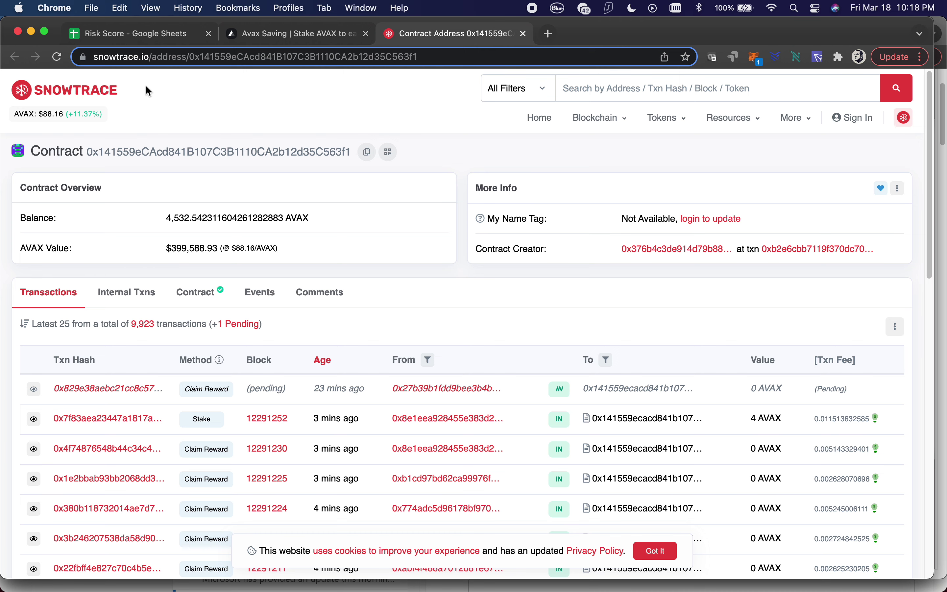
{"action": "left_click", "coordinate": [131, 34]}
{"action": "left_click", "coordinate": [624, 228]}
{"action": "type", "text": "4532"}
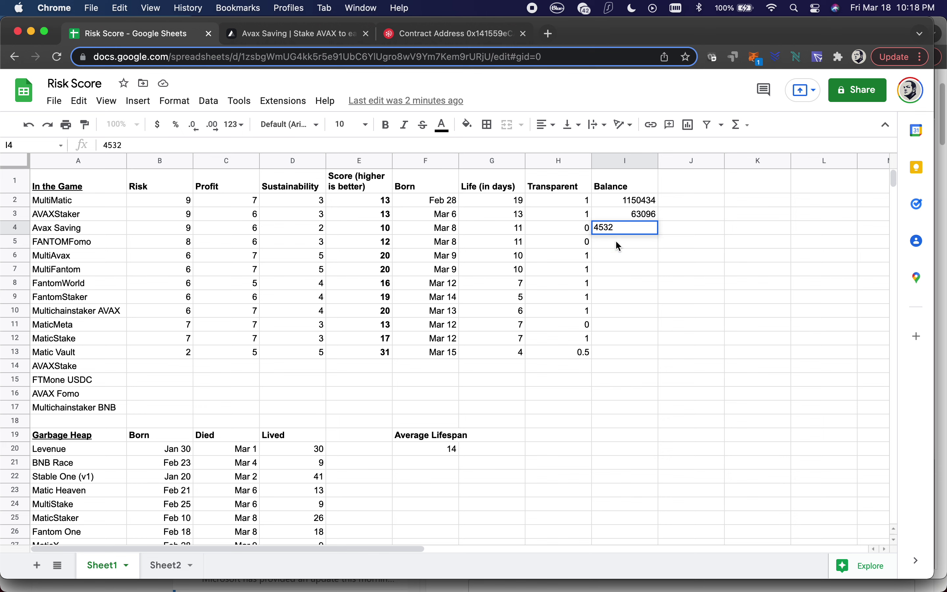
{"action": "key", "text": "Return"}
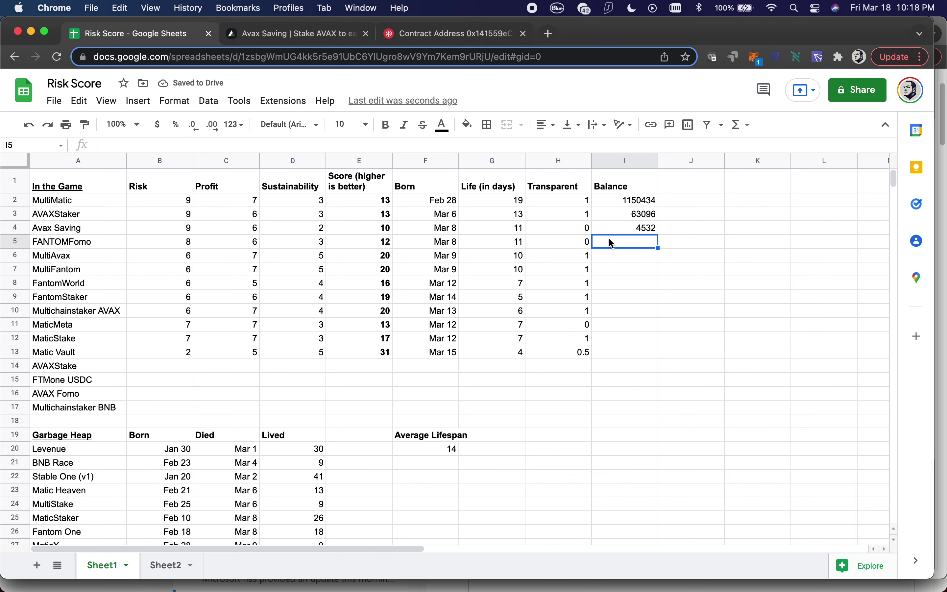
- Review Avax Saving's balance, life in days and transparency in the Risk Score sheet, and its recent contract transactions on Snowtrace
{"action": "left_click", "coordinate": [634, 229]}
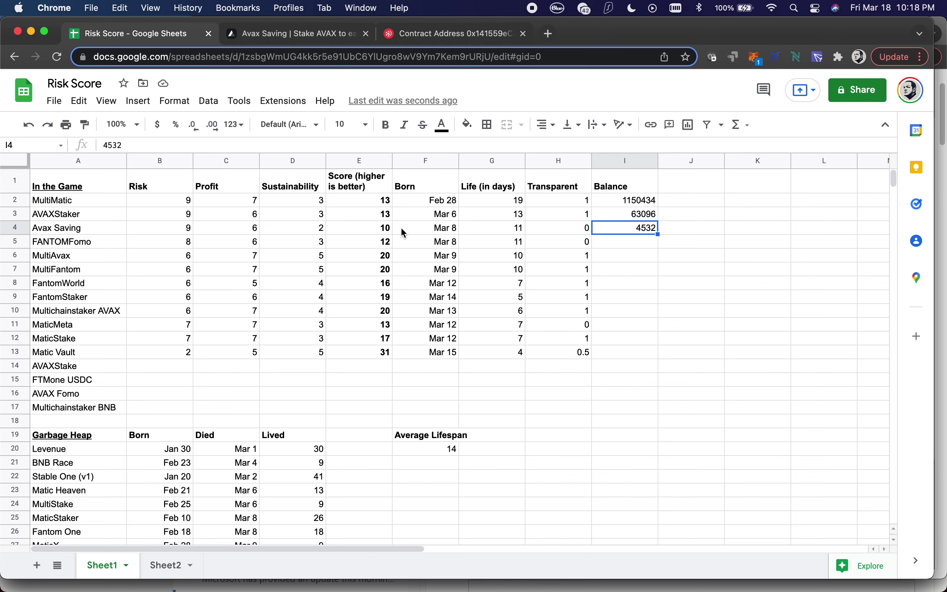
{"action": "left_click", "coordinate": [504, 233]}
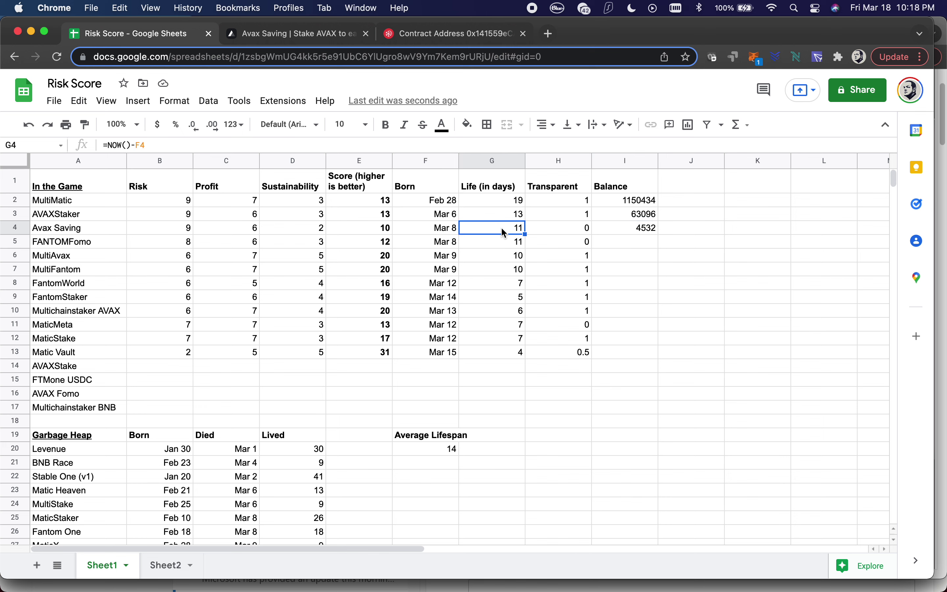
{"action": "left_click", "coordinate": [552, 233]}
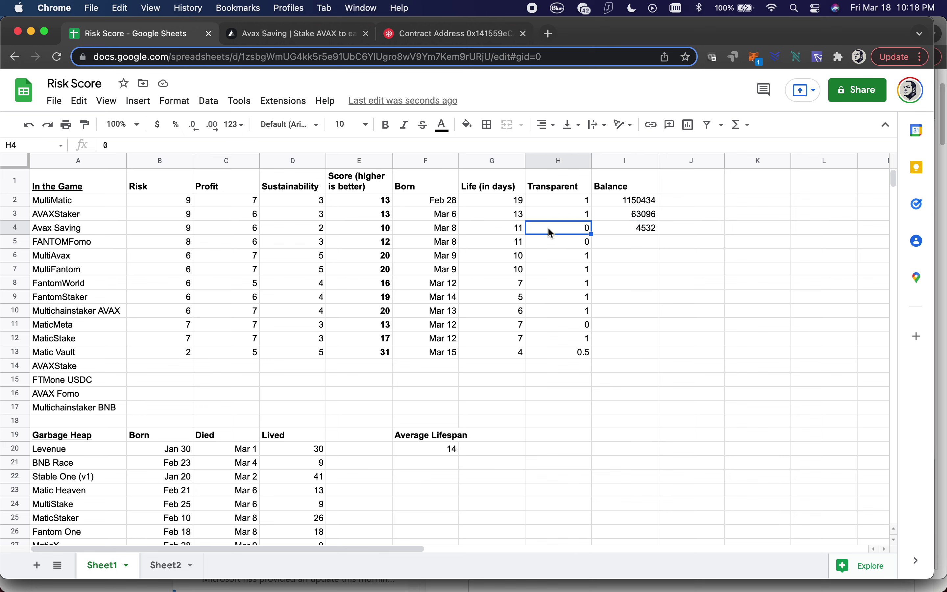
{"action": "left_click", "coordinate": [484, 230]}
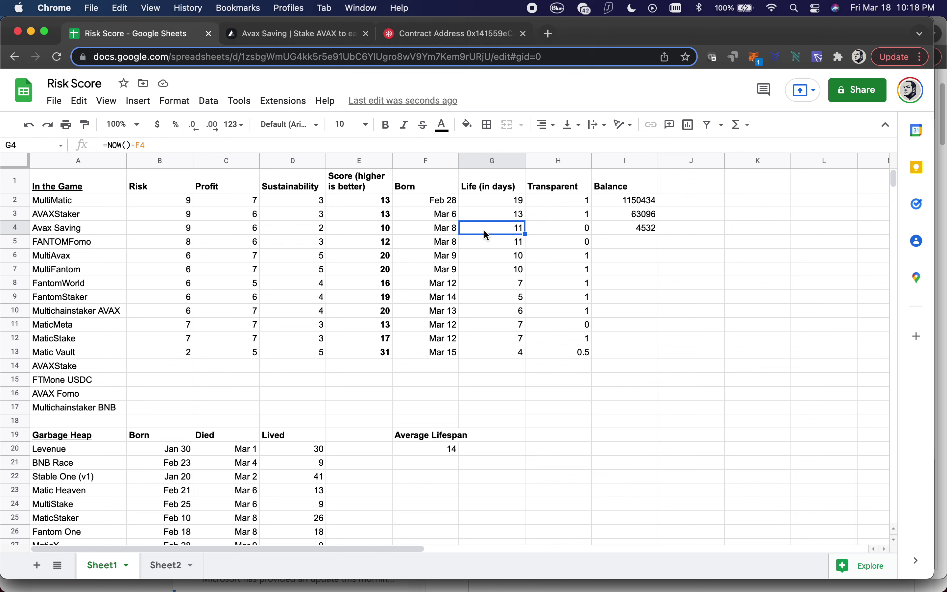
{"action": "left_click", "coordinate": [437, 34]}
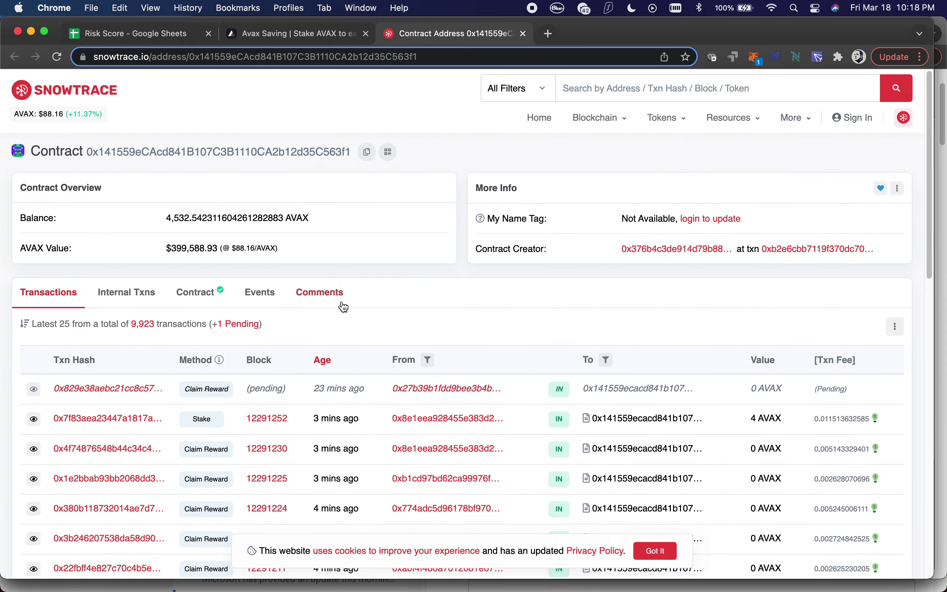
{"action": "scroll", "coordinate": [343, 307], "scroll_direction": "down", "scroll_amount": 5}
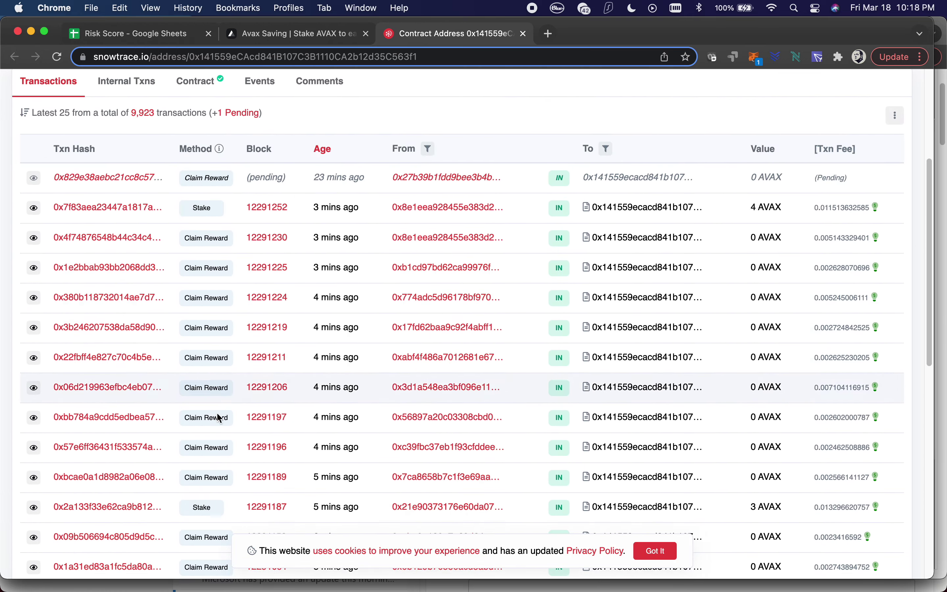
{"action": "scroll", "coordinate": [218, 409], "scroll_direction": "down", "scroll_amount": 5}
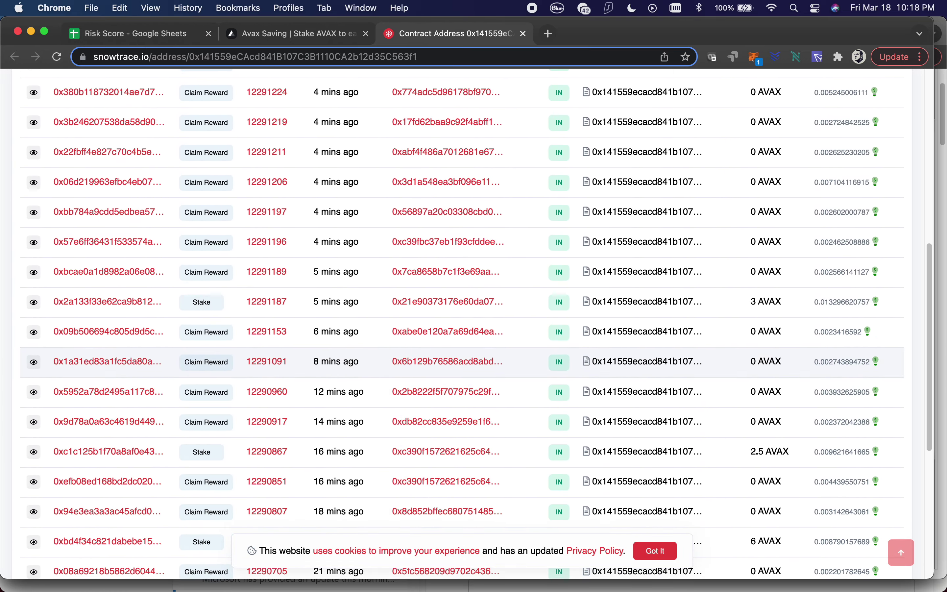
{"action": "scroll", "coordinate": [236, 372], "scroll_direction": "down", "scroll_amount": 5}
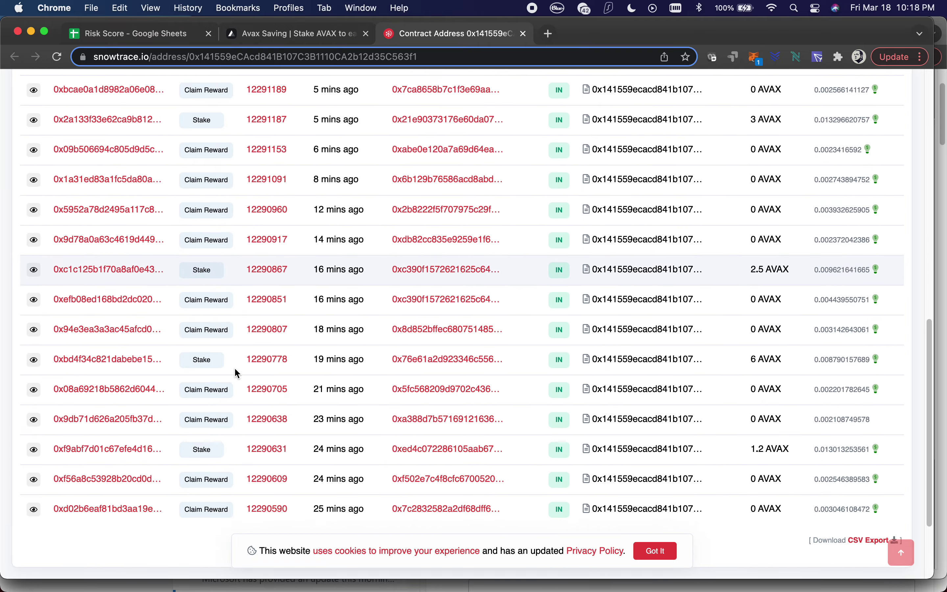
{"action": "scroll", "coordinate": [236, 372], "scroll_direction": "up", "scroll_amount": 7}
{"action": "scroll", "coordinate": [236, 370], "scroll_direction": "up", "scroll_amount": 4}
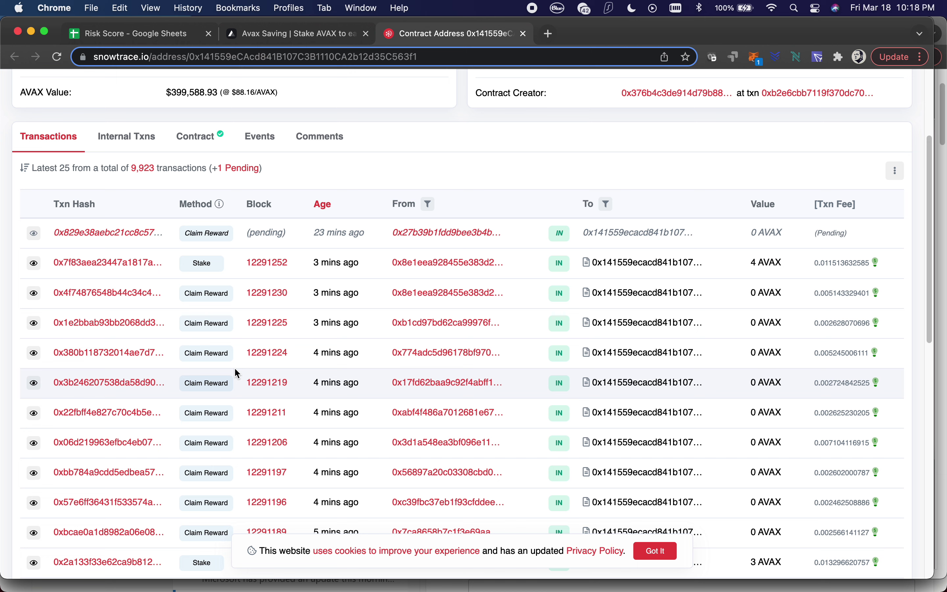
{"action": "mouse_move", "coordinate": [331, 302]}
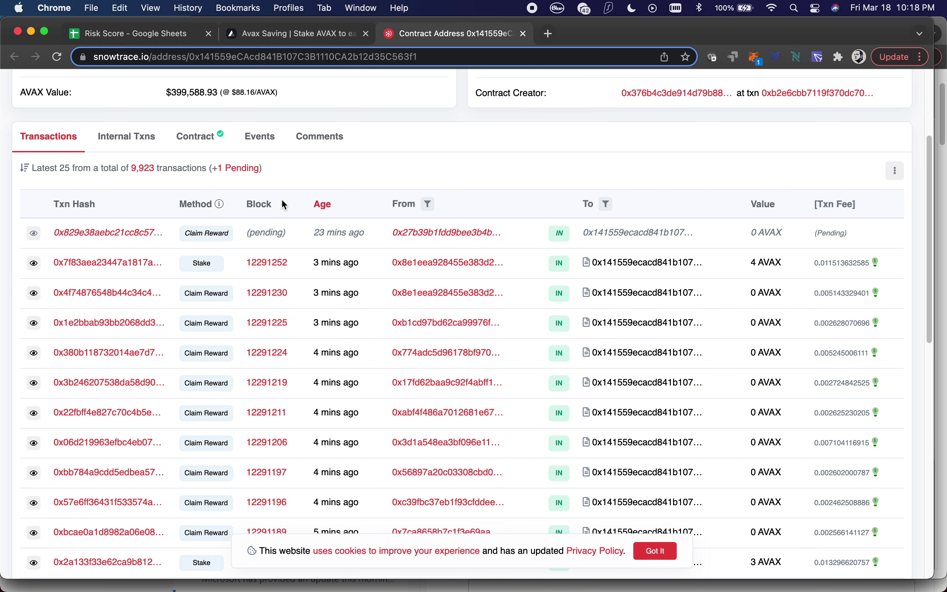
- Set Avax Saving's sustainability to 3 in the Risk Score sheet
{"action": "left_click", "coordinate": [149, 39]}
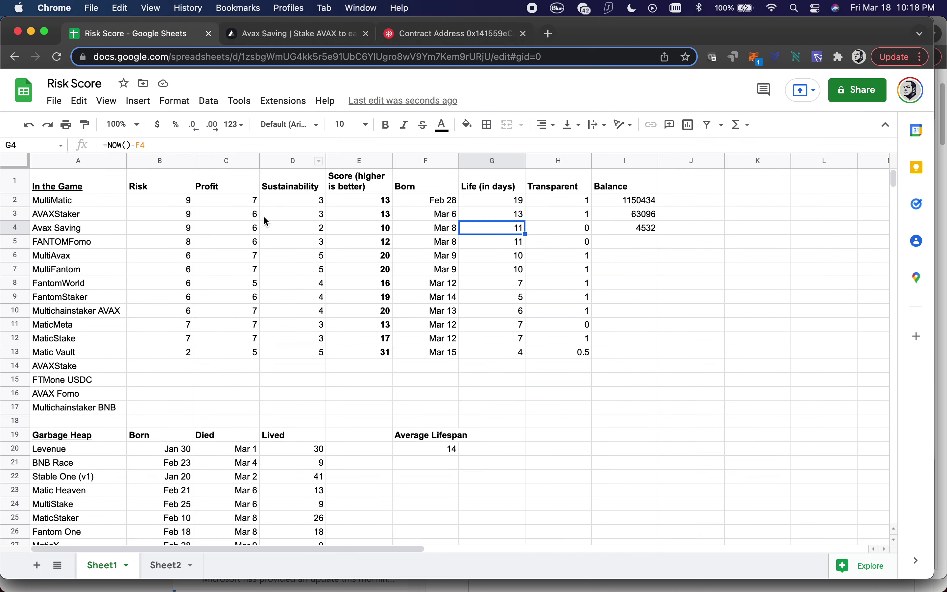
{"action": "left_click", "coordinate": [309, 227]}
{"action": "type", "text": "3"}
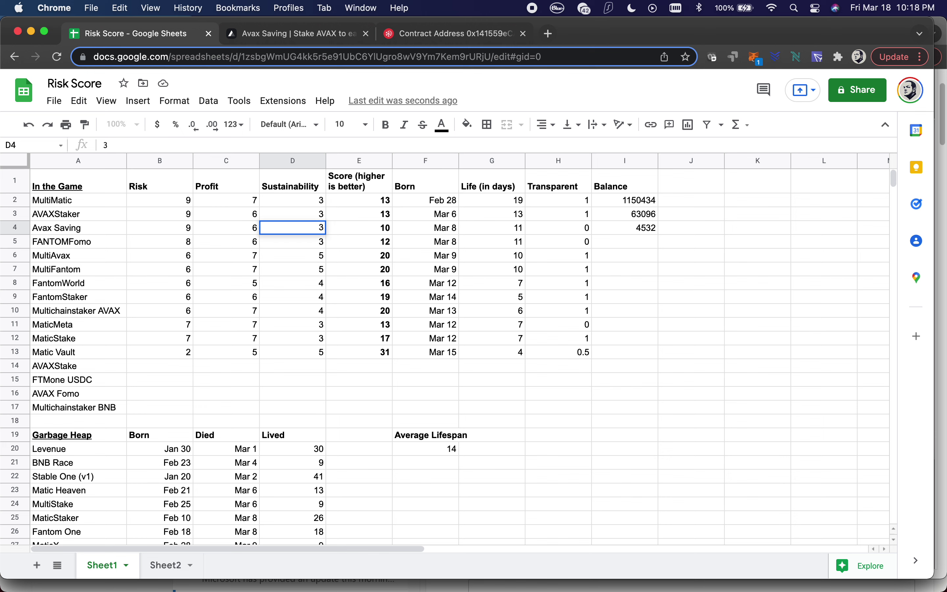
{"action": "left_click", "coordinate": [226, 227]}
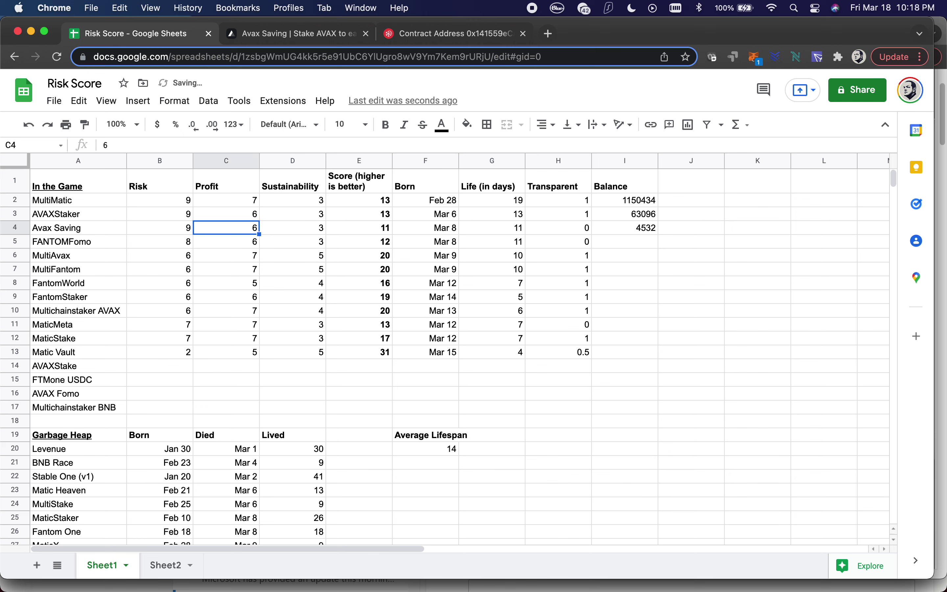
- Review Avax Saving's values across its row, from the profit score to transparency
{"action": "key", "text": "Right"}
{"action": "key", "text": "Right"}
{"action": "key", "text": "Right"}
{"action": "key", "text": "Right"}
{"action": "key", "text": "Right"}
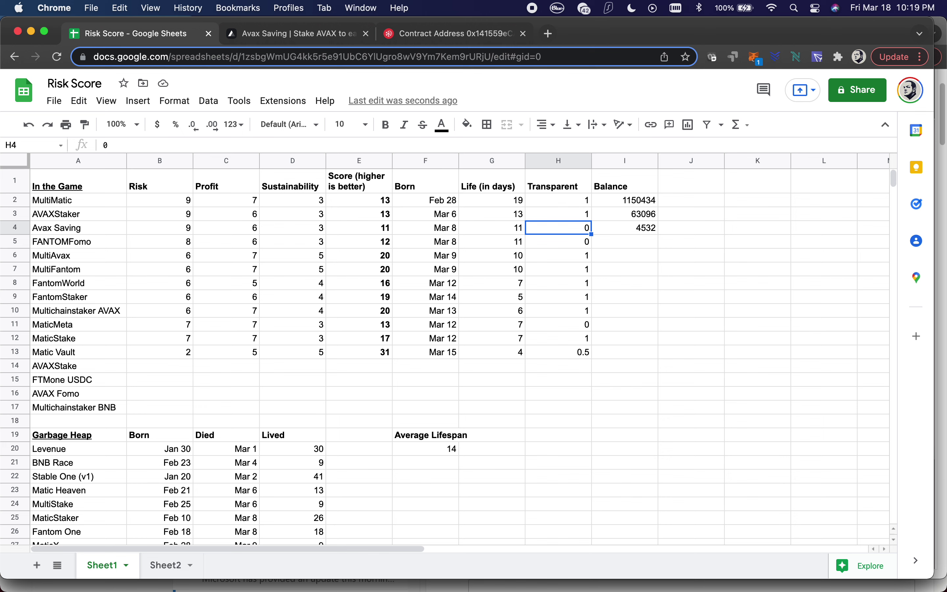
{"action": "key", "text": "Left"}
{"action": "key", "text": "Left"}
{"action": "key", "text": "Left"}
{"action": "key", "text": "Left"}
{"action": "key", "text": "Left"}
{"action": "key", "text": "Left"}
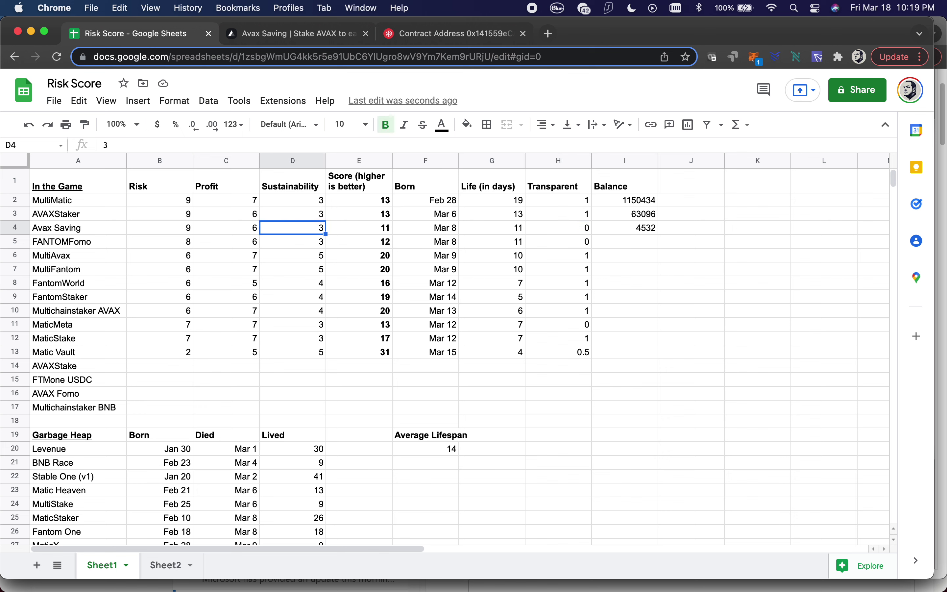
- Enter 3664189 as FANTOMFomo's balance in the Risk Score sheet
{"action": "key", "text": "Down"}
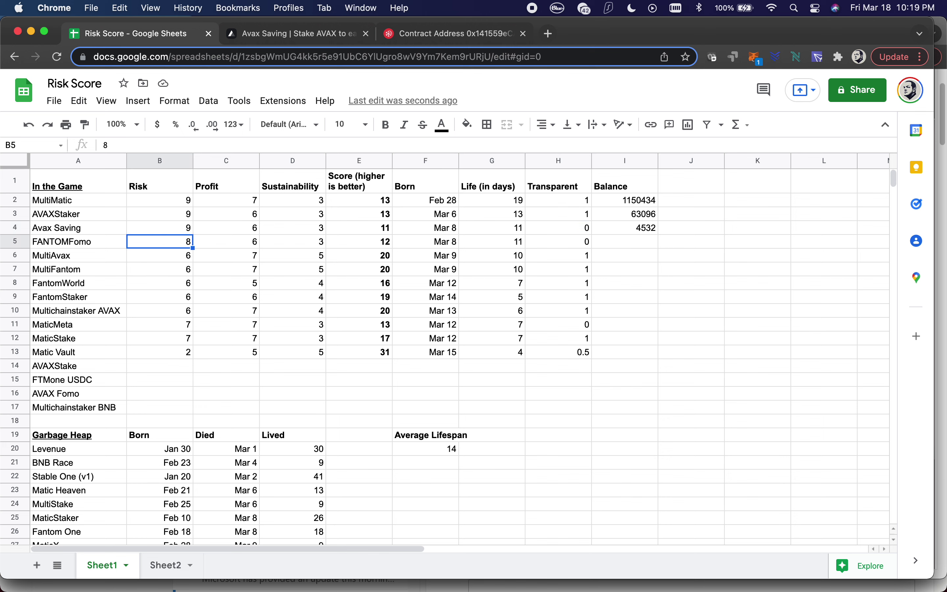
{"action": "scroll", "coordinate": [462, 352], "scroll_direction": "right", "scroll_amount": 5}
{"action": "scroll", "coordinate": [579, 234], "scroll_direction": "left", "scroll_amount": 5}
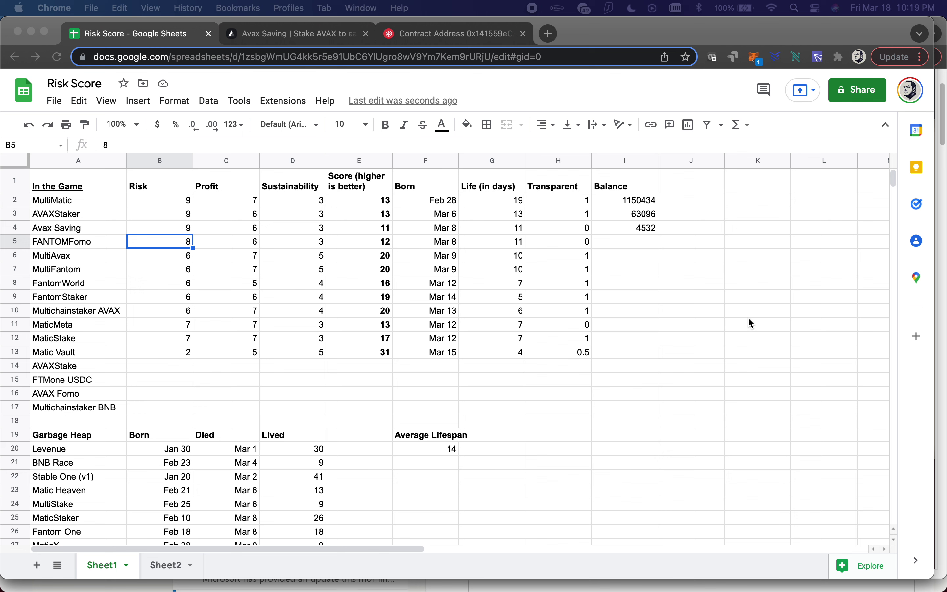
{"action": "left_click", "coordinate": [630, 242]}
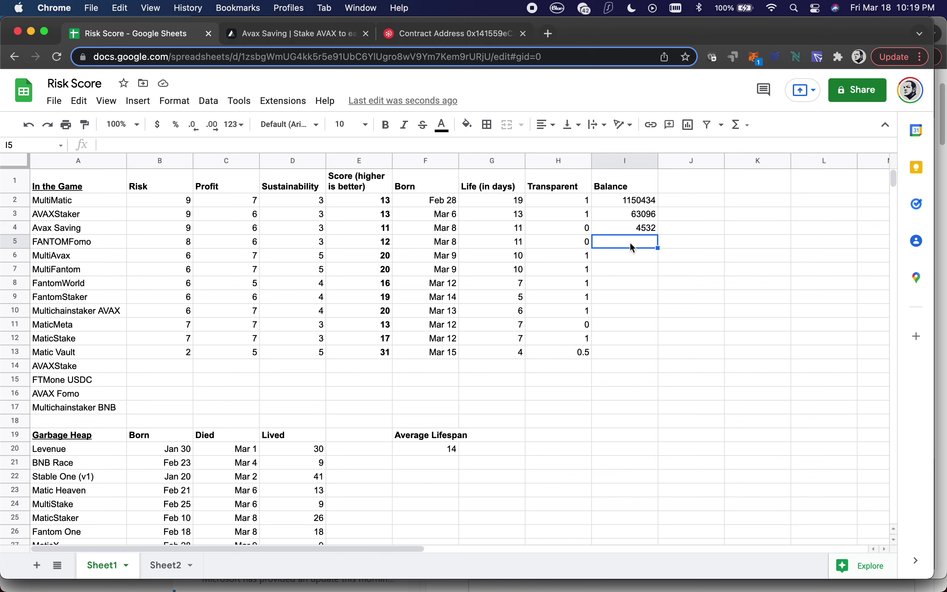
{"action": "type", "text": "3"}
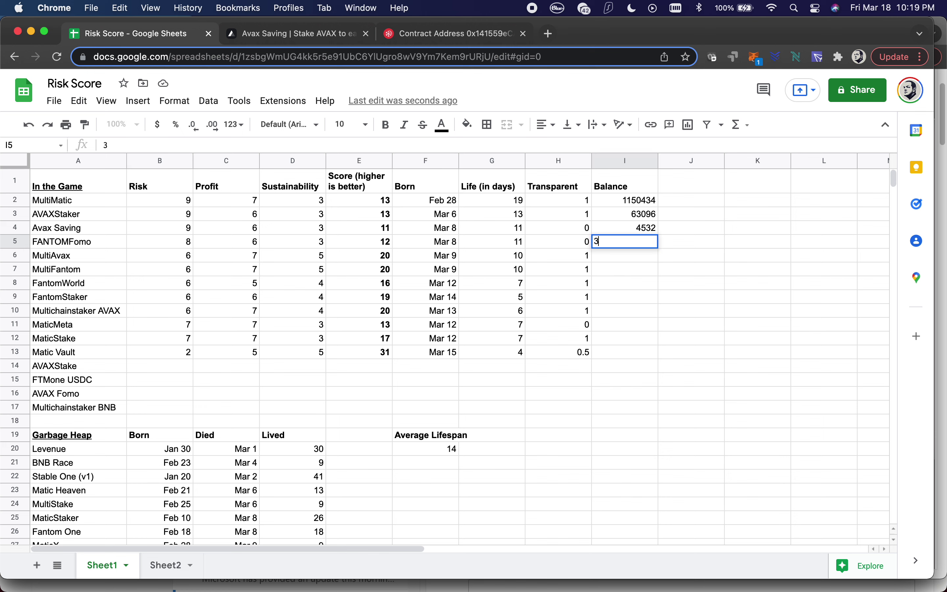
{"action": "type", "text": "664189"}
{"action": "key", "text": "Return"}
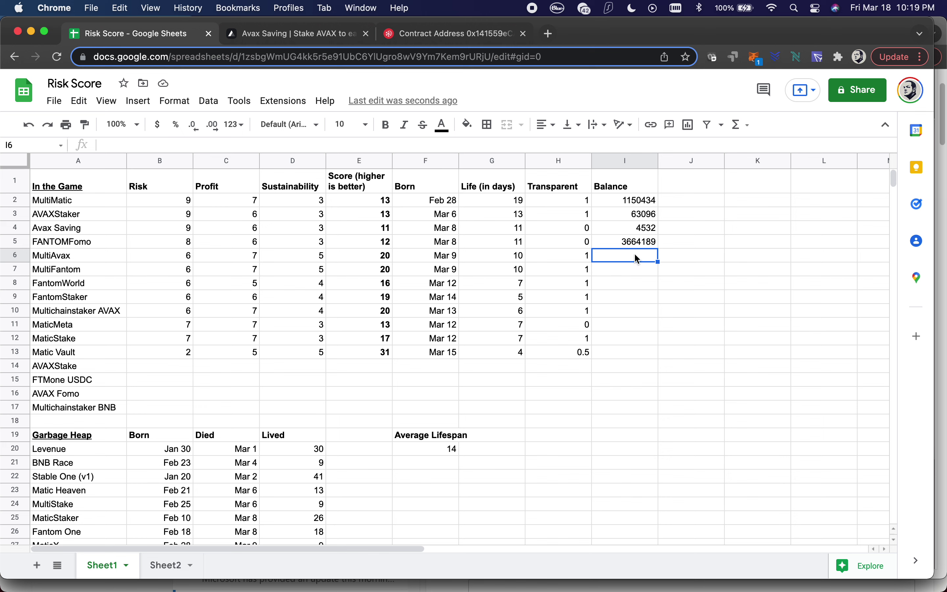
- Check FANTOMFomo's life in days and set its risk to 9
{"action": "left_click", "coordinate": [641, 247]}
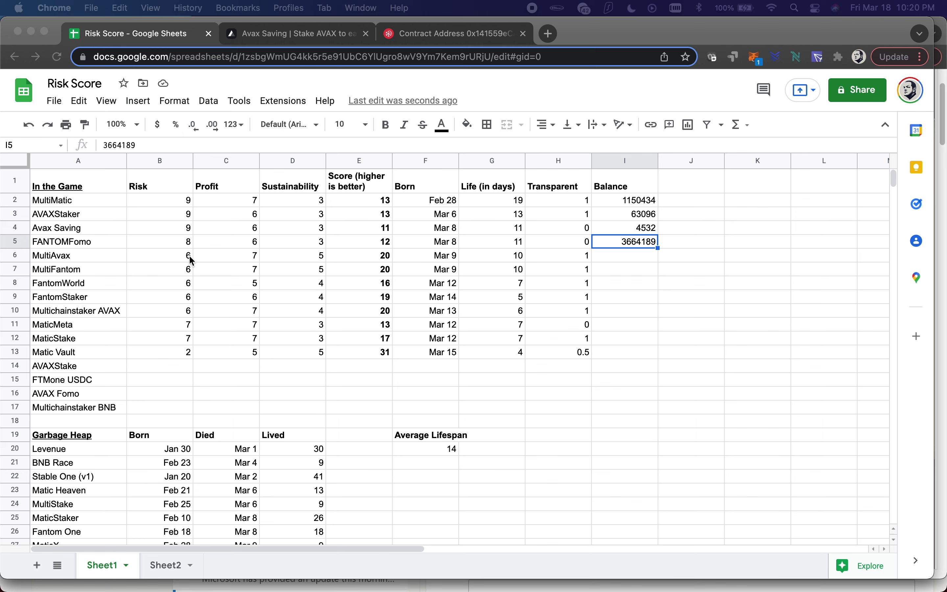
{"action": "left_click", "coordinate": [172, 242]}
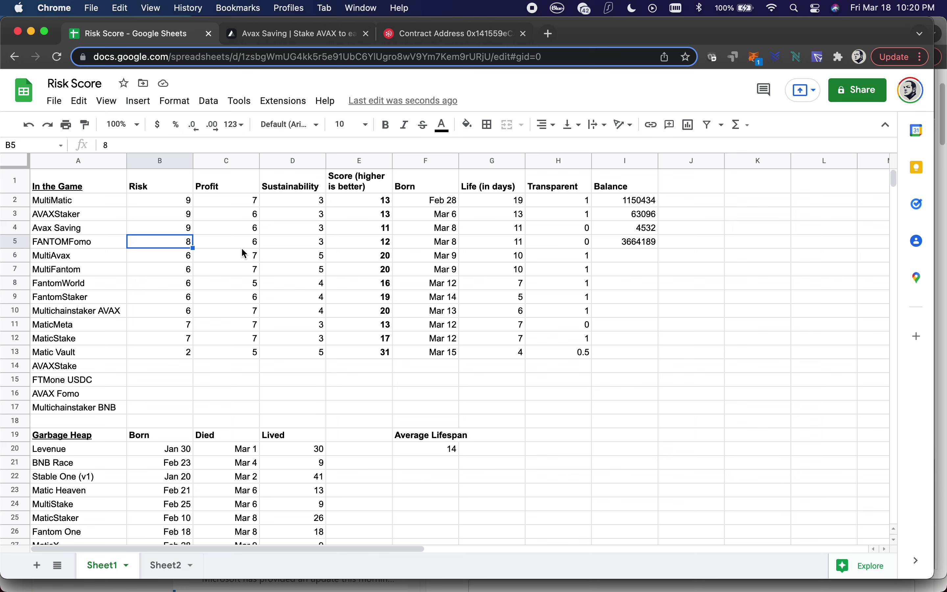
{"action": "left_click", "coordinate": [490, 249]}
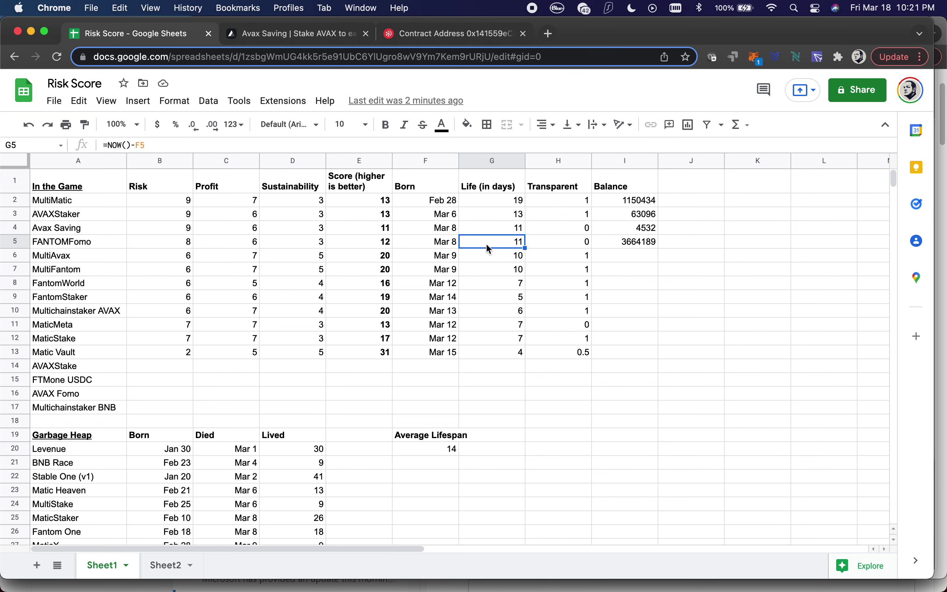
{"action": "left_click", "coordinate": [169, 245]}
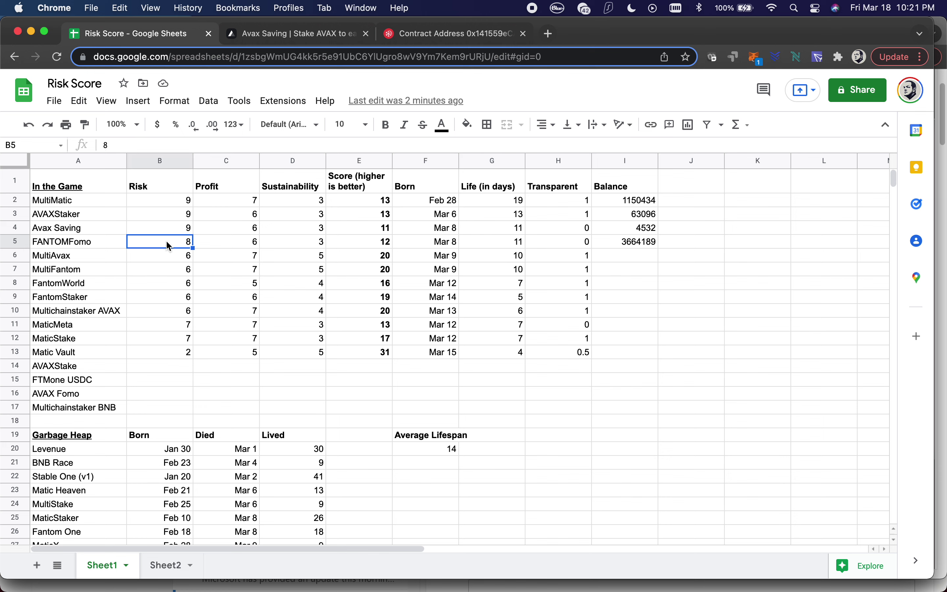
{"action": "type", "text": "9"}
{"action": "key", "text": "Tab"}
- Compare the sustainability scores of the oldest projects and set MultiMatic's sustainability to 2
{"action": "left_click", "coordinate": [292, 242]}
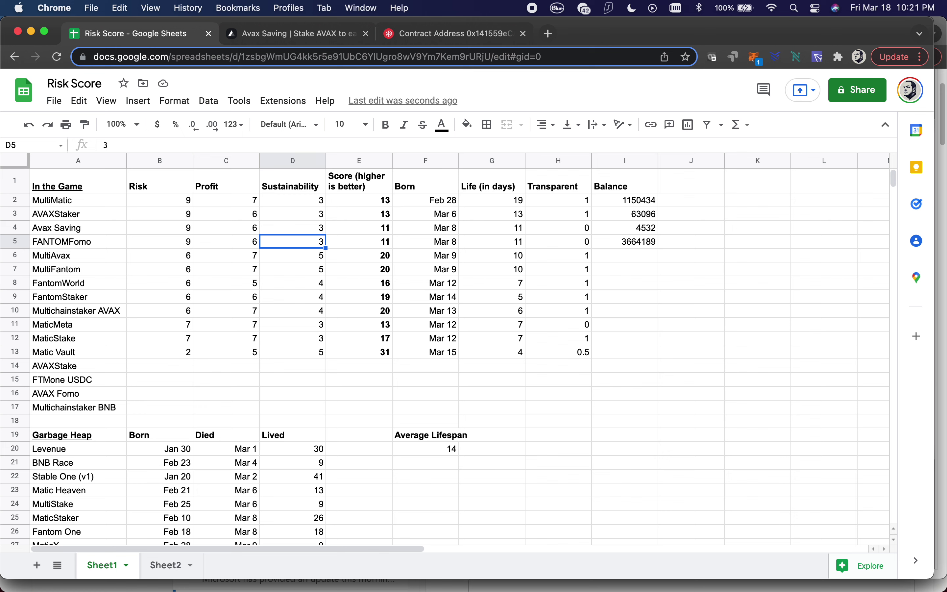
{"action": "key", "text": "Up"}
{"action": "key", "text": "Up"}
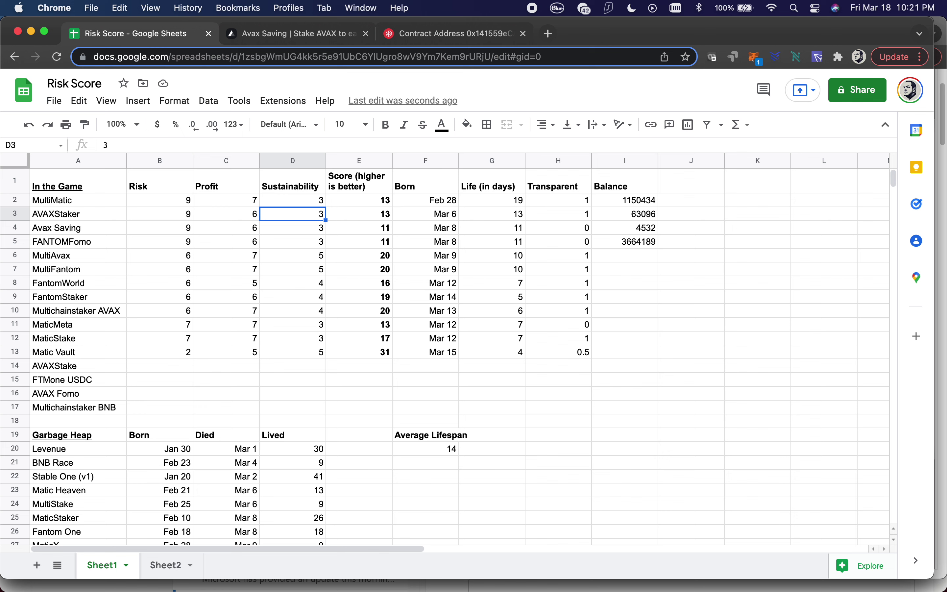
{"action": "key", "text": "Up"}
{"action": "type", "text": "2"}
{"action": "key", "text": "Return"}
- Enter 6916 as MultiAvax's balance in the Risk Score sheet
{"action": "key", "text": "Down"}
{"action": "key", "text": "Down"}
{"action": "key", "text": "Down"}
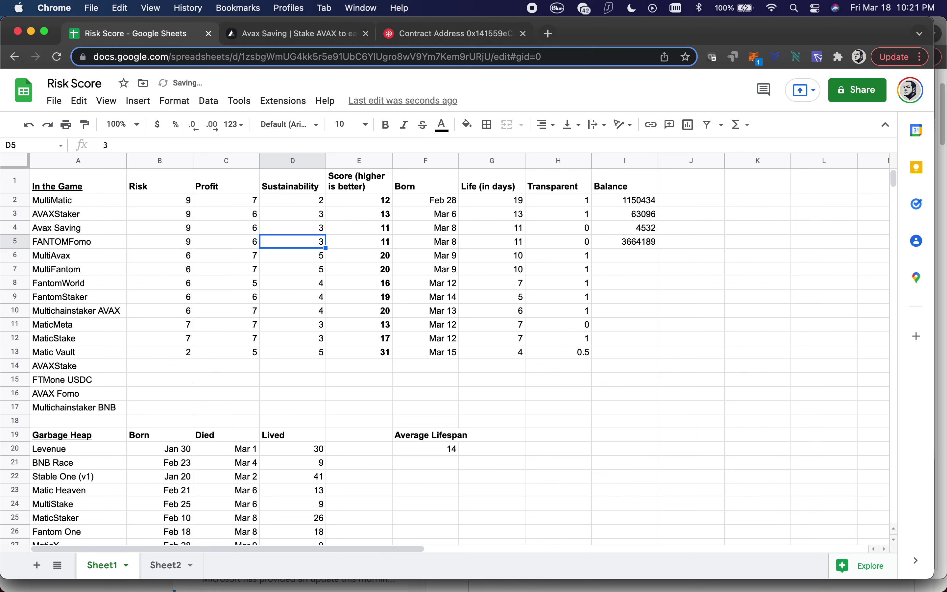
{"action": "key", "text": "Left"}
{"action": "key", "text": "Left"}
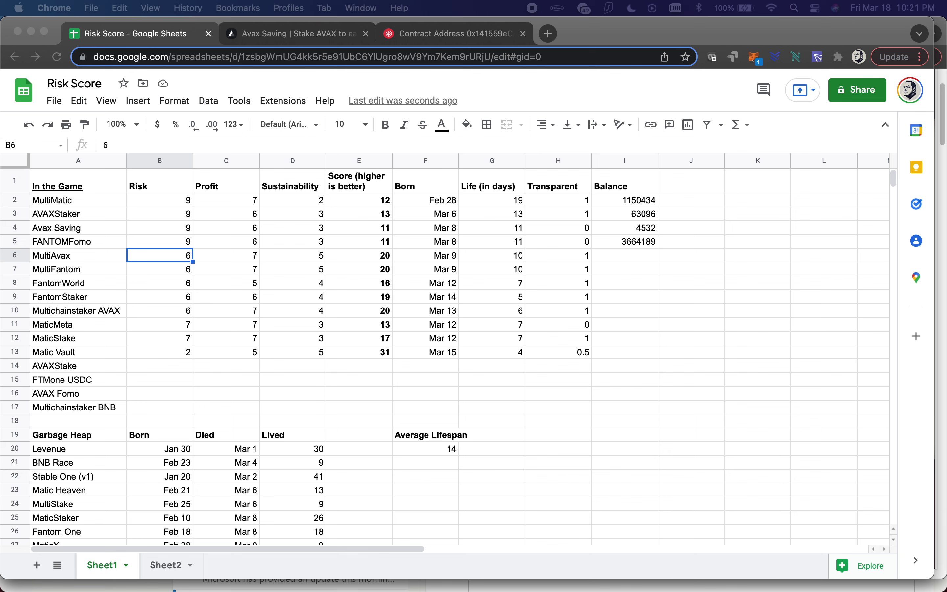
{"action": "left_click", "coordinate": [622, 254]}
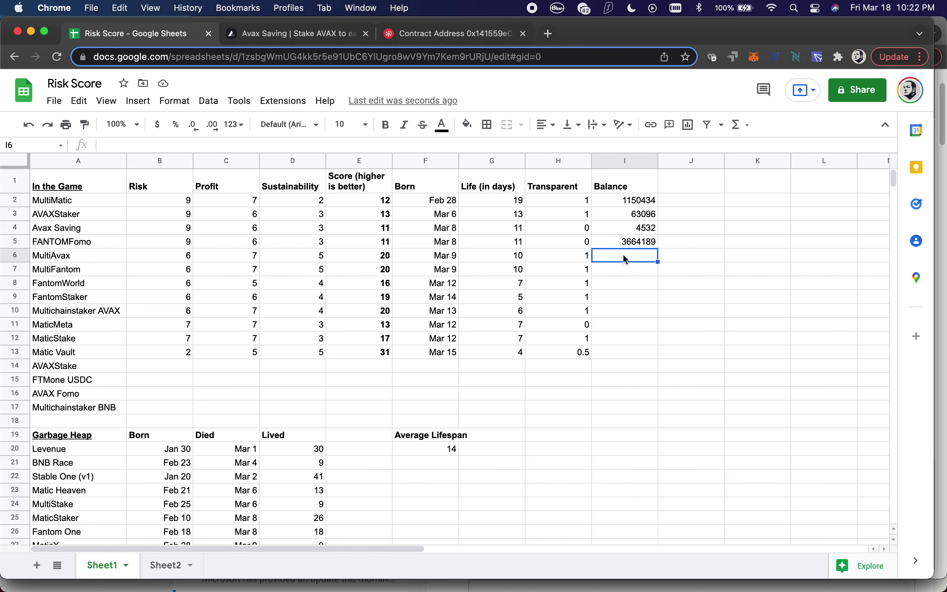
{"action": "type", "text": "6916"}
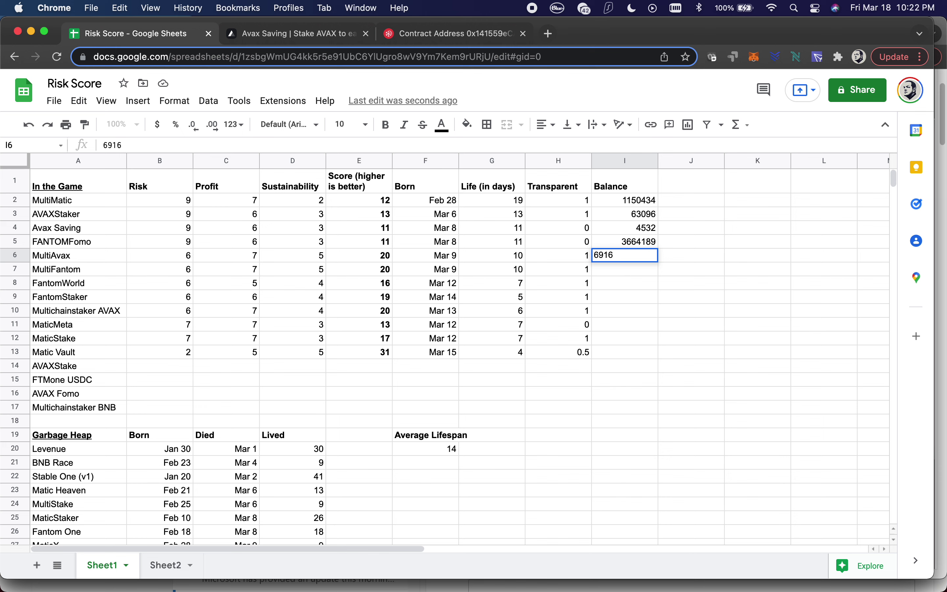
{"action": "key", "text": "Return"}
- Set MultiAvax's risk to 8 in the Risk Score sheet
{"action": "key", "text": "Left"}
{"action": "key", "text": "Up"}
{"action": "key", "text": "Left"}
{"action": "key", "text": "Left"}
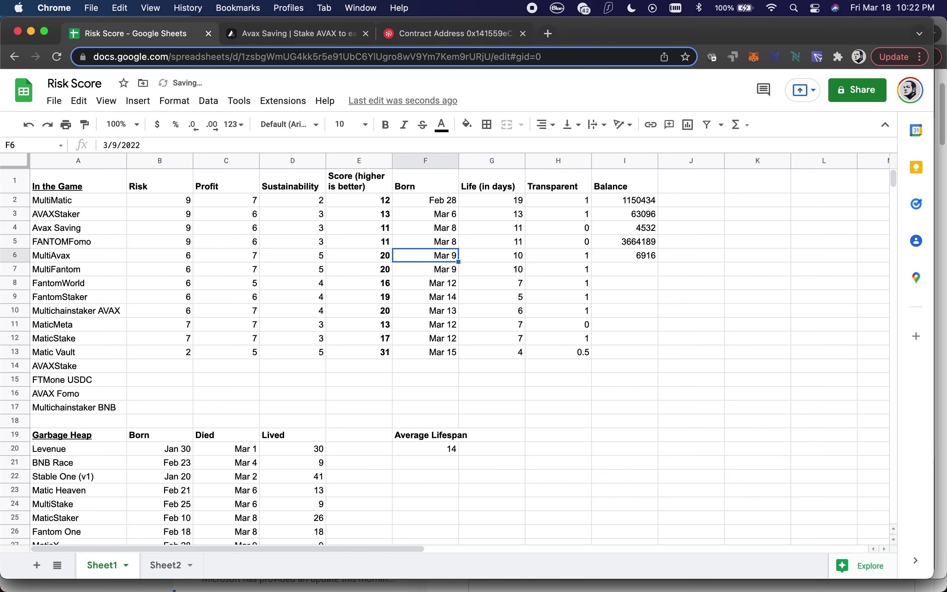
{"action": "key", "text": "Left"}
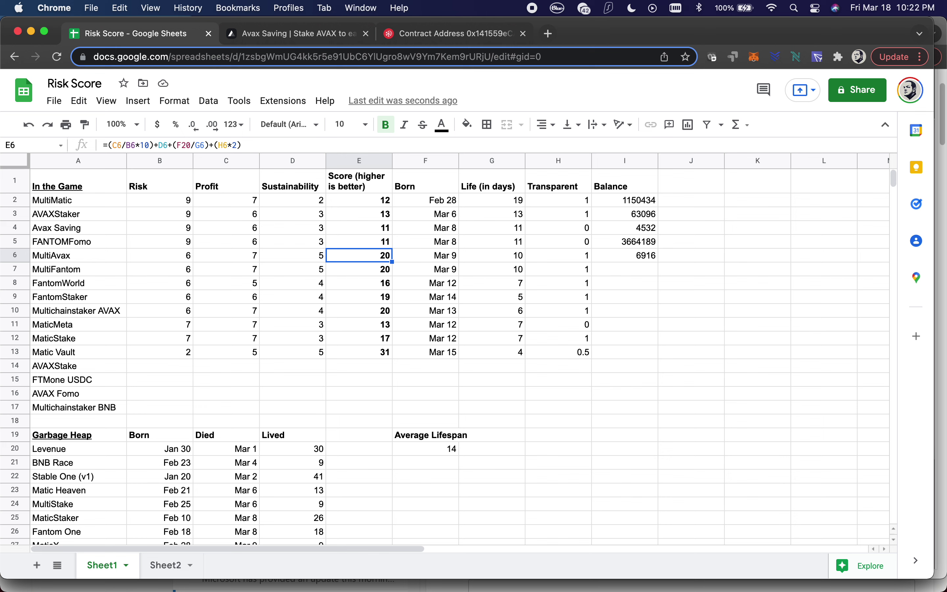
{"action": "key", "text": "Left"}
{"action": "key", "text": "Left"}
{"action": "key", "text": "Left"}
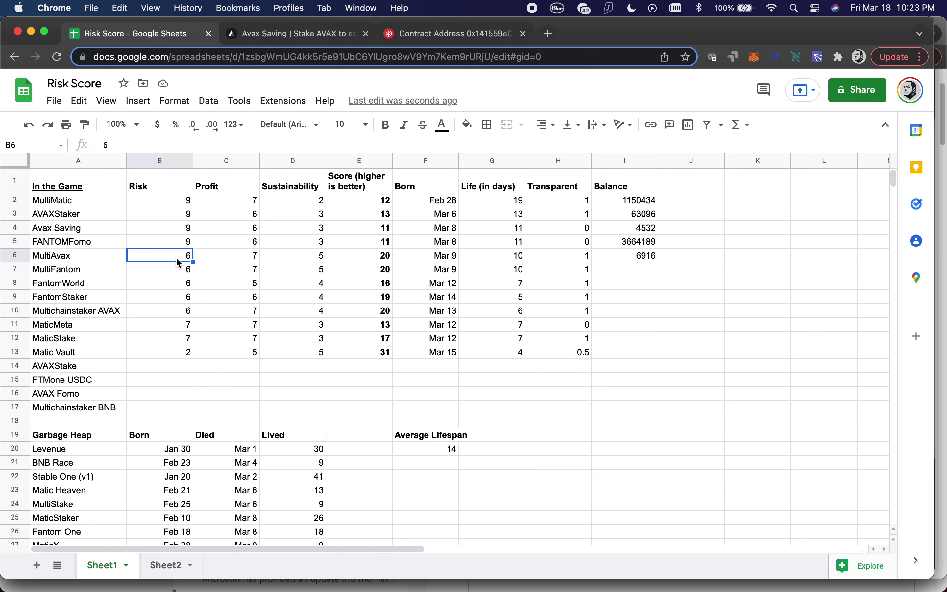
{"action": "type", "text": "8"}
{"action": "key", "text": "Tab"}
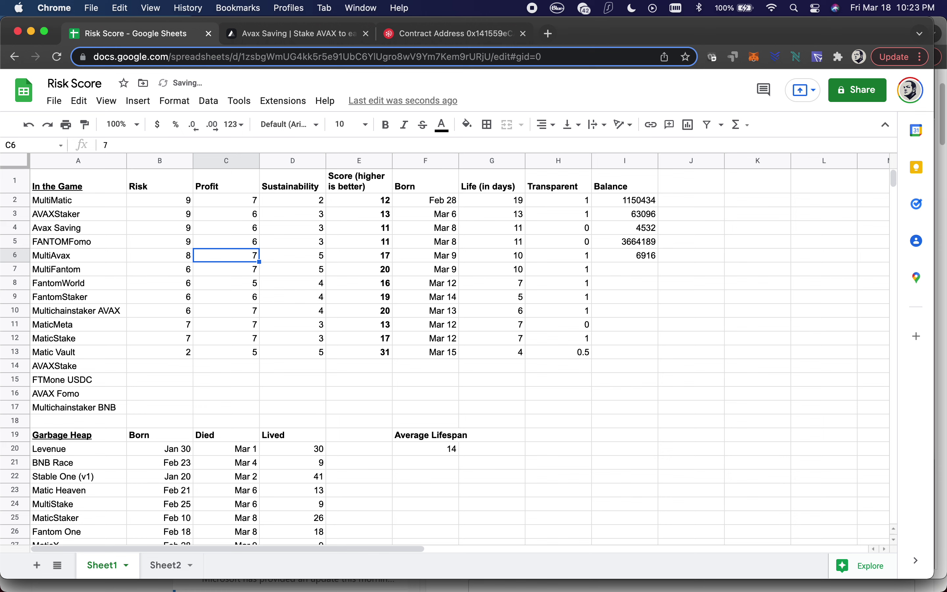
- Set MultiAvax's sustainability to 4 in the Risk Score sheet
{"action": "left_click", "coordinate": [293, 255]}
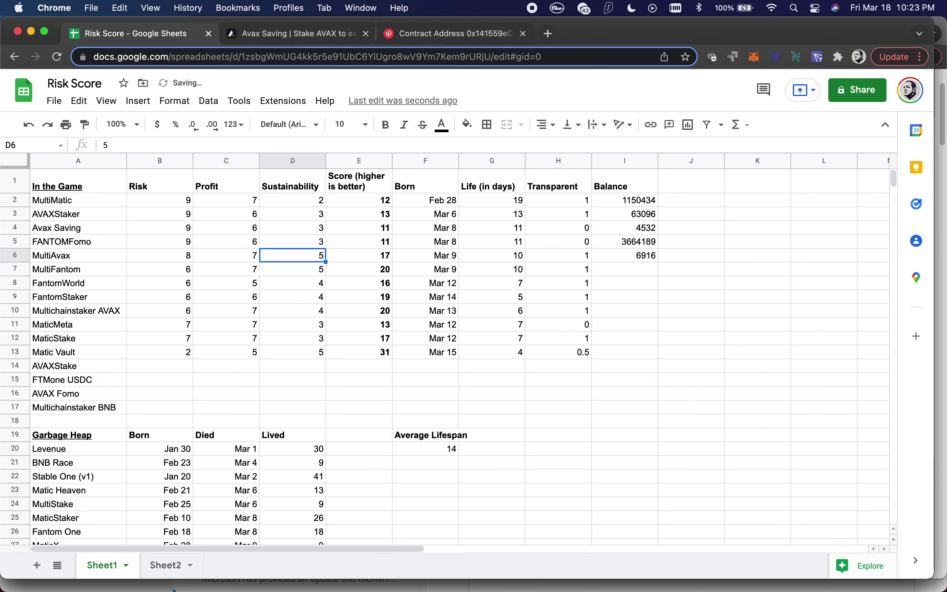
{"action": "type", "text": "4"}
{"action": "key", "text": "Tab"}
{"action": "key", "text": "Tab"}
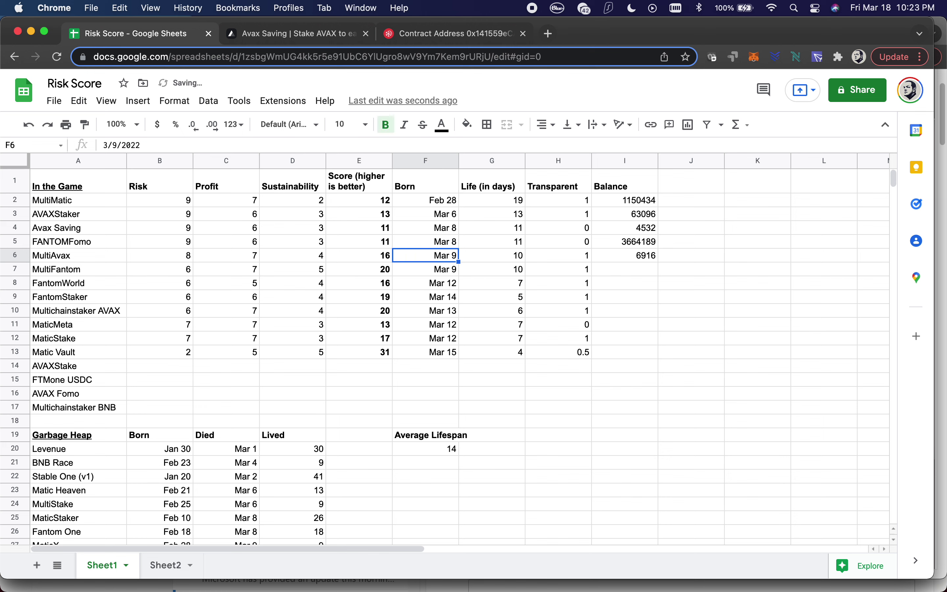
{"action": "key", "text": "Tab"}
{"action": "key", "text": "Tab"}
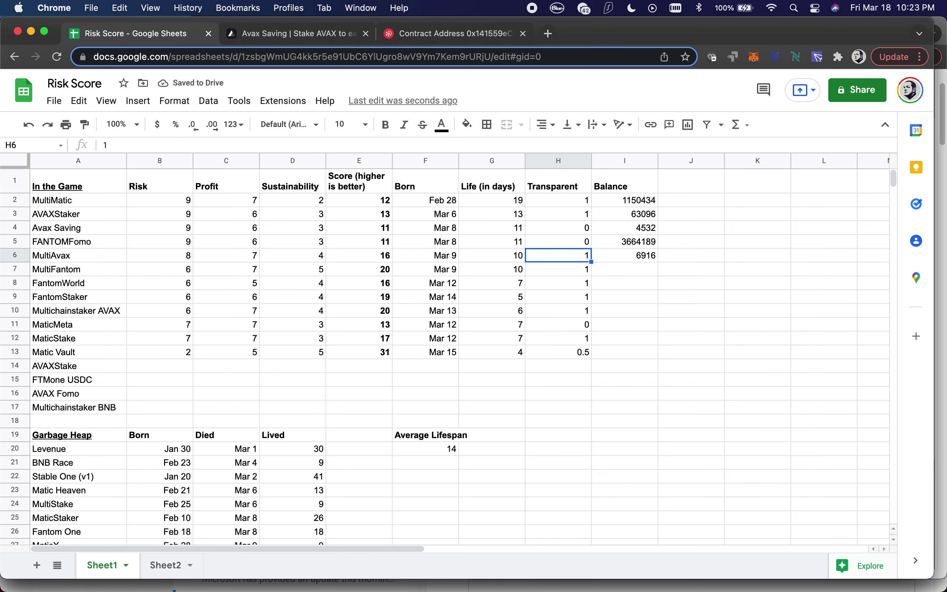
- Enter 198775 as MultiFantom's balance in the Risk Score sheet
{"action": "key", "text": "Left"}
{"action": "key", "text": "Left"}
{"action": "key", "text": "Left"}
{"action": "key", "text": "Left"}
{"action": "key", "text": "Left"}
{"action": "key", "text": "Left"}
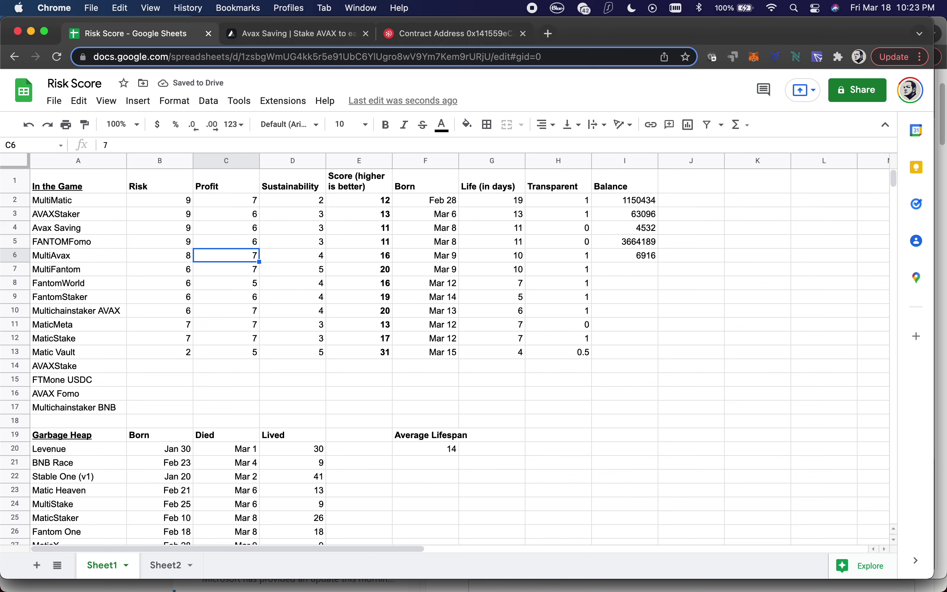
{"action": "key", "text": "Down"}
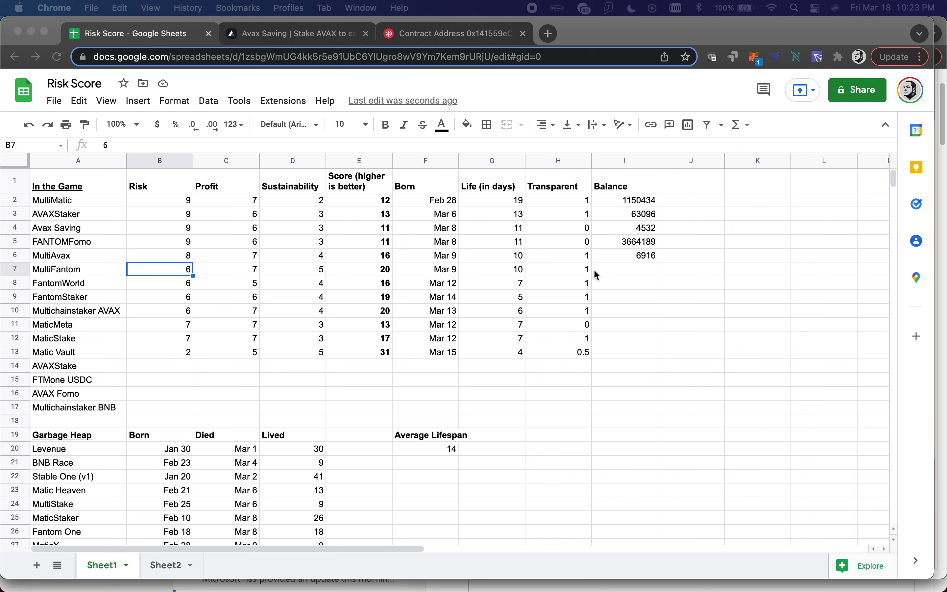
{"action": "left_click", "coordinate": [607, 274]}
{"action": "type", "text": "198775"}
{"action": "key", "text": "Return"}
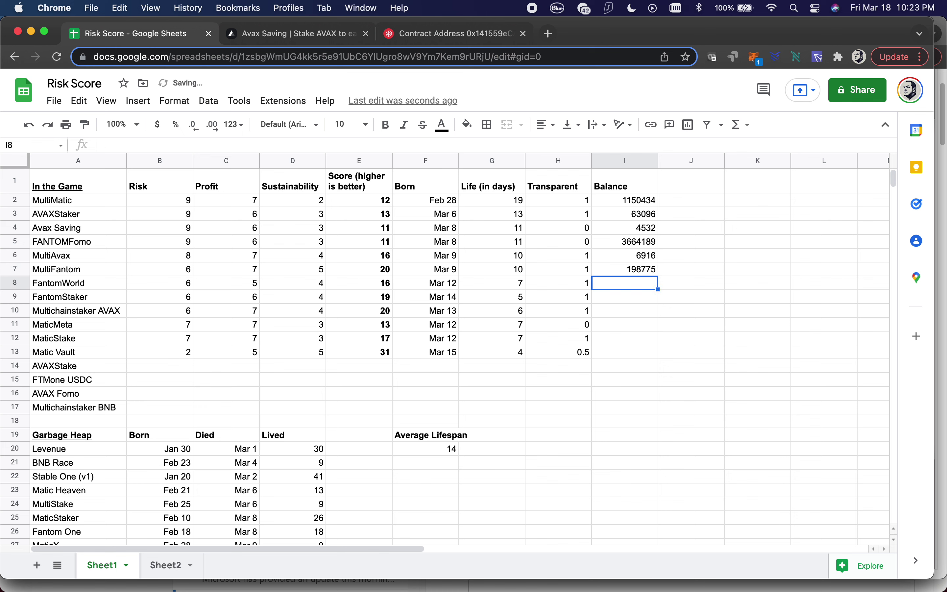
- Set MultiFantom's risk to 8 and its sustainability to 4
{"action": "key", "text": "Left"}
{"action": "key", "text": "Left"}
{"action": "key", "text": "Up"}
{"action": "left_click", "coordinate": [425, 269]}
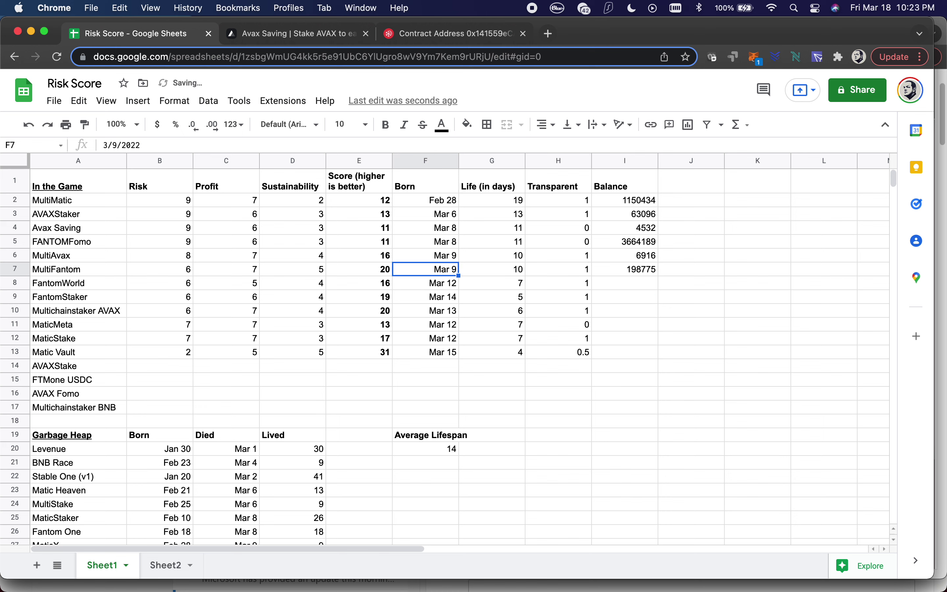
{"action": "key", "text": "Left"}
{"action": "key", "text": "Left"}
{"action": "key", "text": "Left"}
{"action": "key", "text": "Left"}
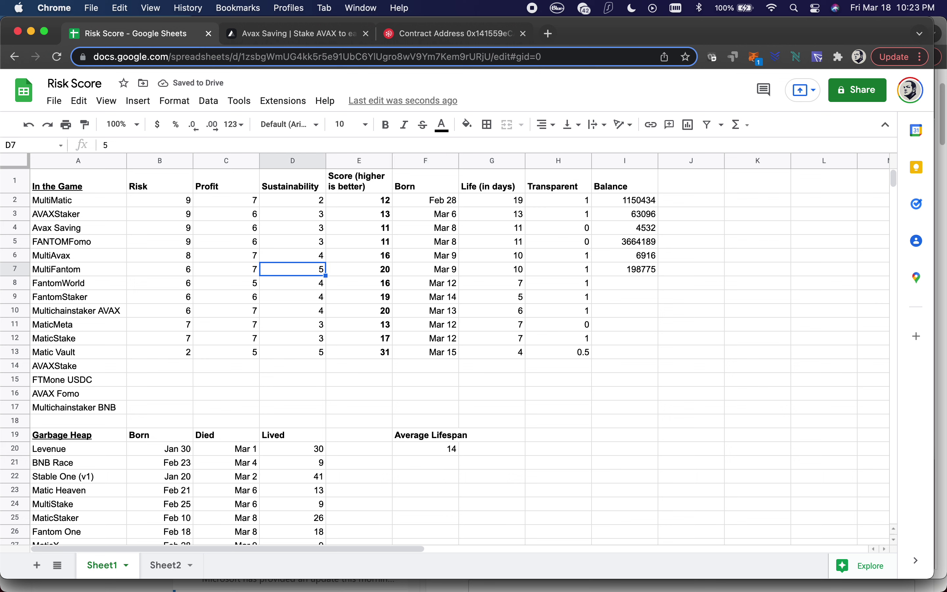
{"action": "type", "text": "8"}
{"action": "key", "text": "Right"}
{"action": "key", "text": "Right"}
{"action": "type", "text": "4"}
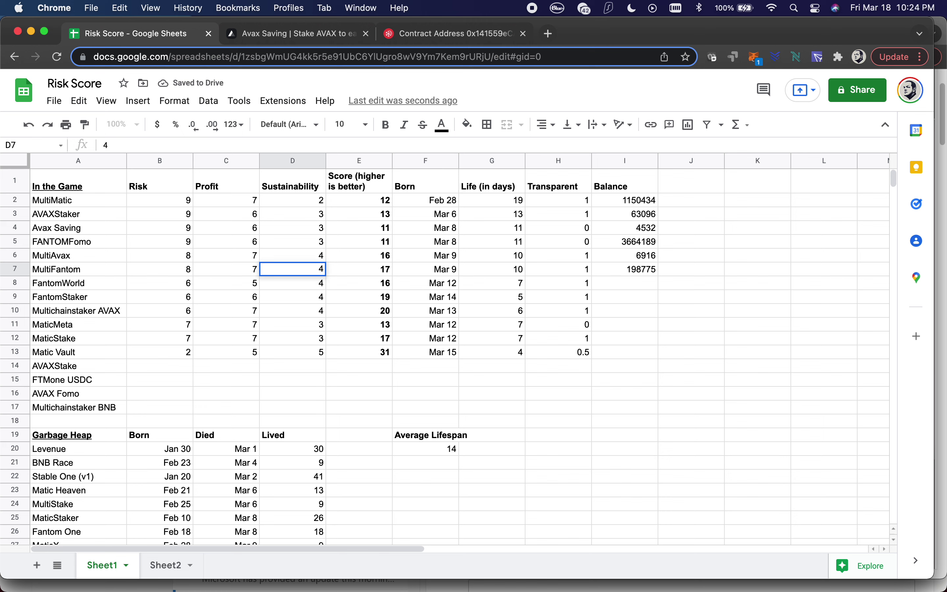
{"action": "key", "text": "Right"}
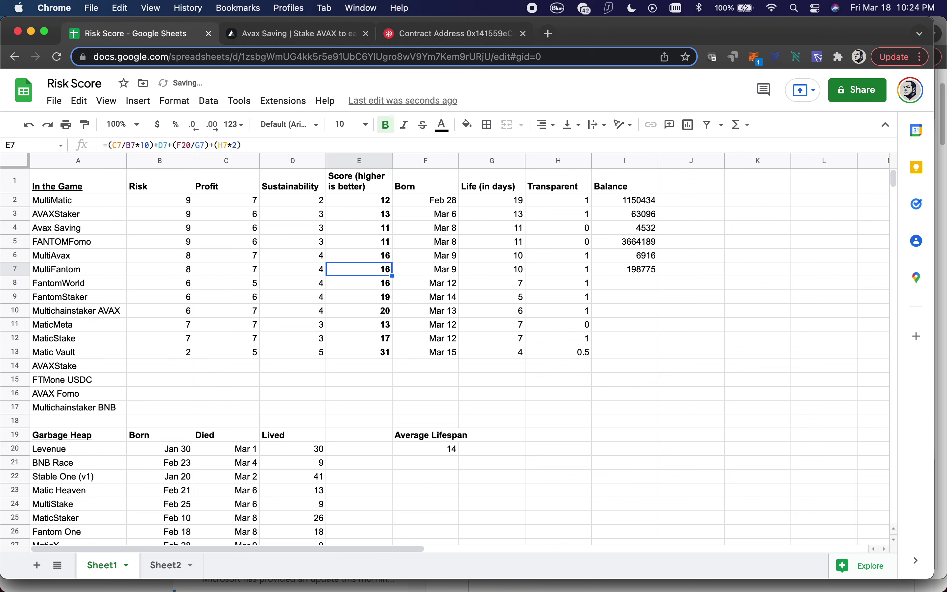
- Enter 162134 as FantomWorld's balance in the Risk Score sheet
{"action": "key", "text": "Down"}
{"action": "key", "text": "Left"}
{"action": "key", "text": "Left"}
{"action": "key", "text": "Left"}
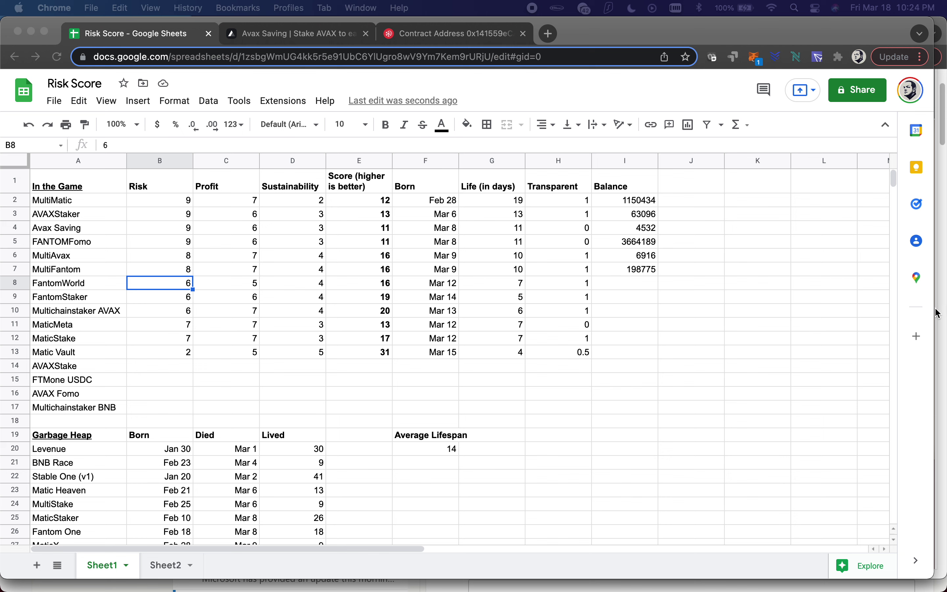
{"action": "left_click", "coordinate": [635, 287]}
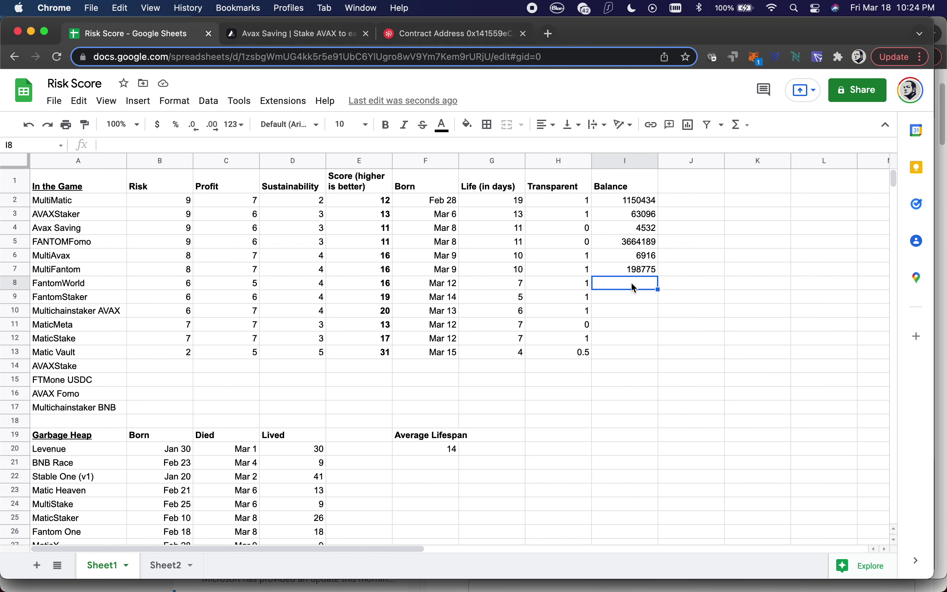
{"action": "type", "text": "162"}
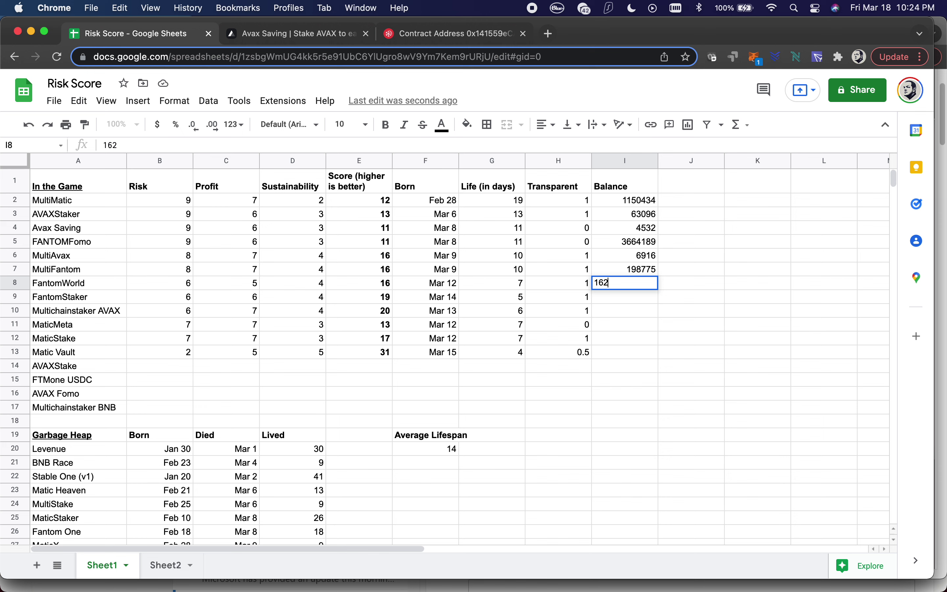
{"action": "type", "text": "134"}
{"action": "key", "text": "Left"}
- Set FantomWorld's risk to 8 and its sustainability to 3
{"action": "key", "text": "Left"}
{"action": "key", "text": "Left"}
{"action": "key", "text": "Left"}
{"action": "key", "text": "Left"}
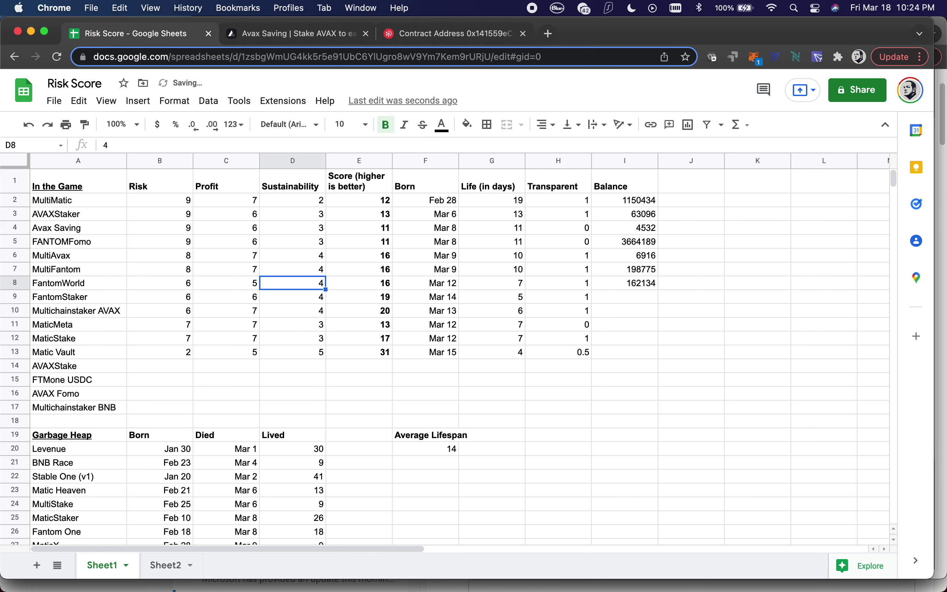
{"action": "key", "text": "Left"}
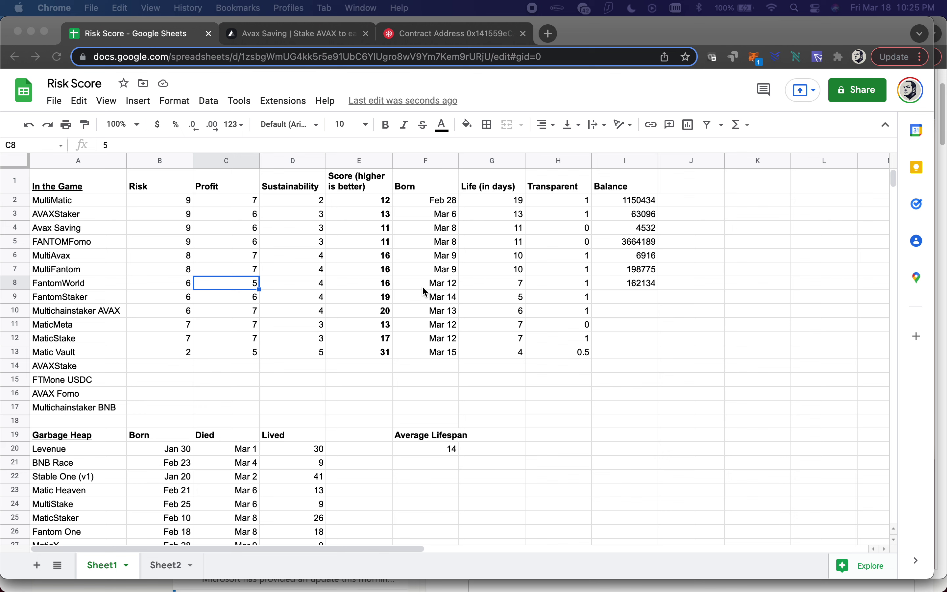
{"action": "left_click", "coordinate": [175, 288]}
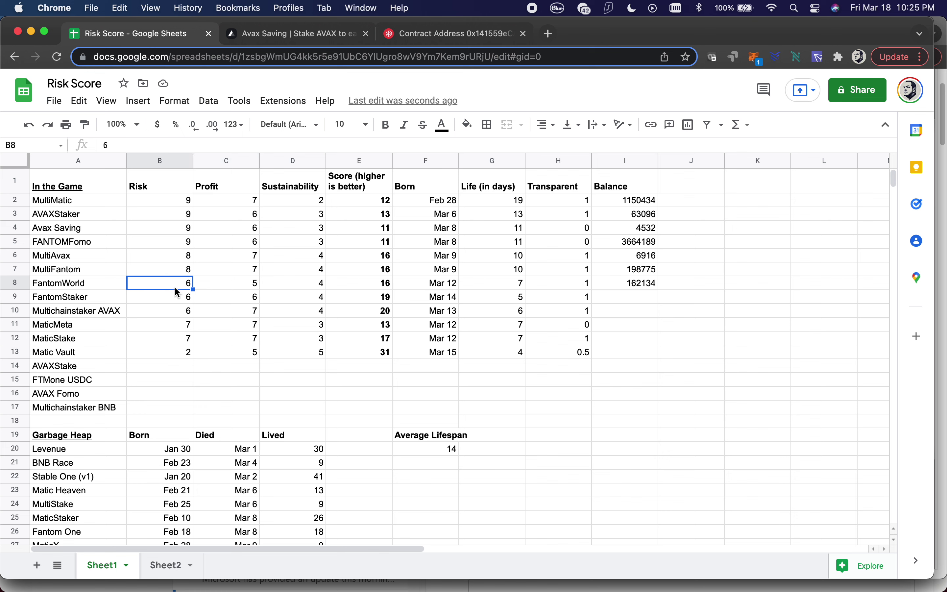
{"action": "type", "text": "8"}
{"action": "key", "text": "Tab"}
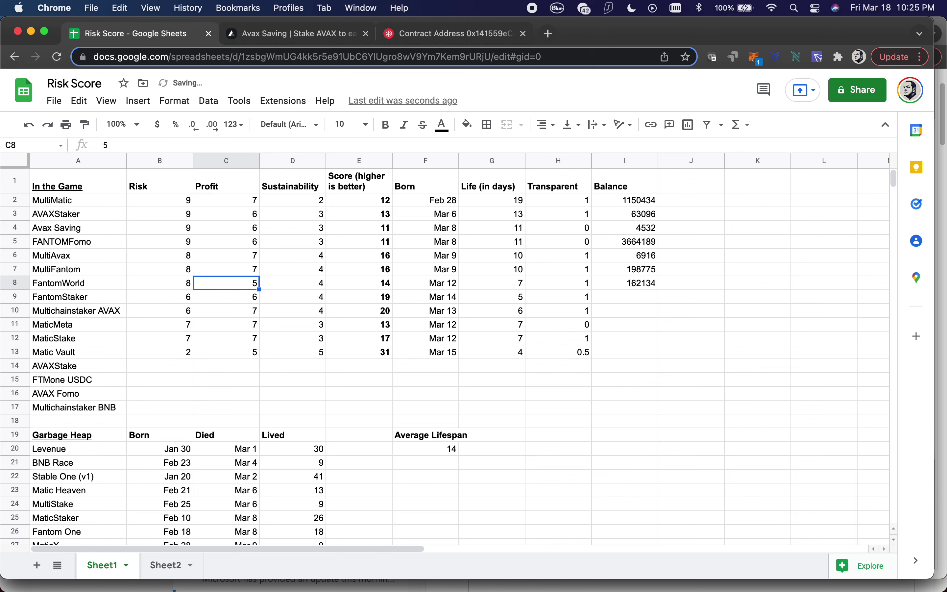
{"action": "left_click", "coordinate": [293, 283]}
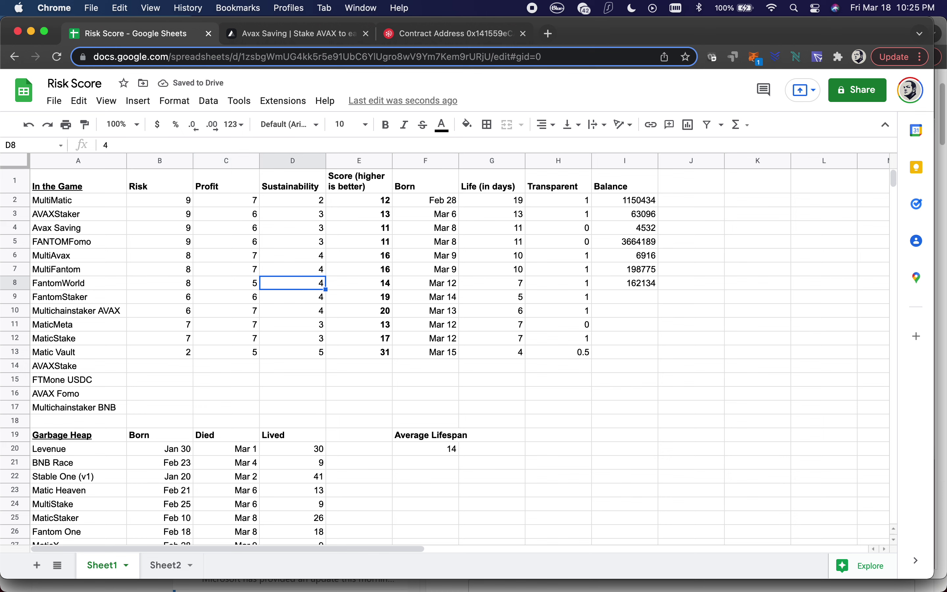
{"action": "type", "text": "3"}
{"action": "key", "text": "Tab"}
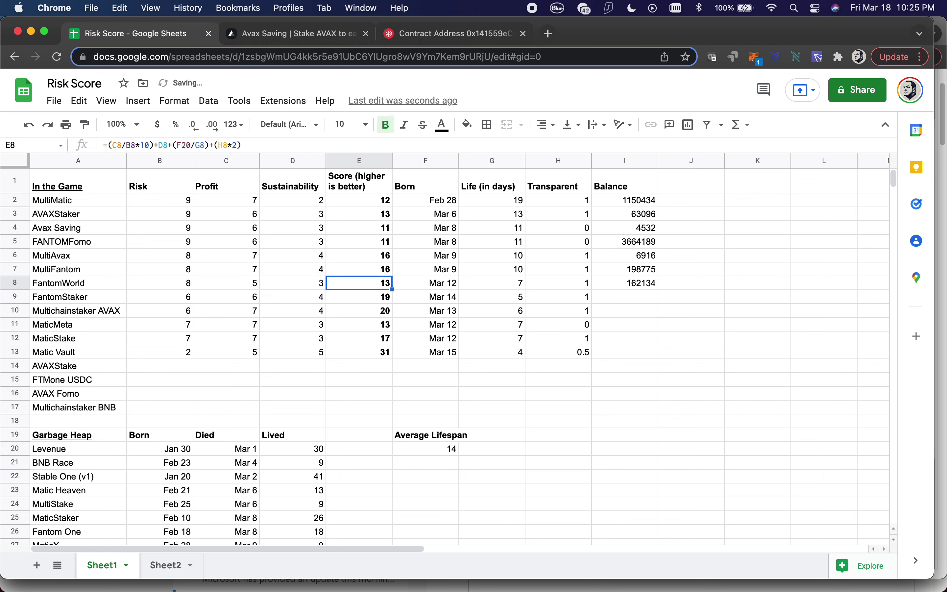
- Enter 62152 as FantomStaker's balance in the Risk Score sheet
{"action": "key", "text": "Left"}
{"action": "key", "text": "Left"}
{"action": "key", "text": "Left"}
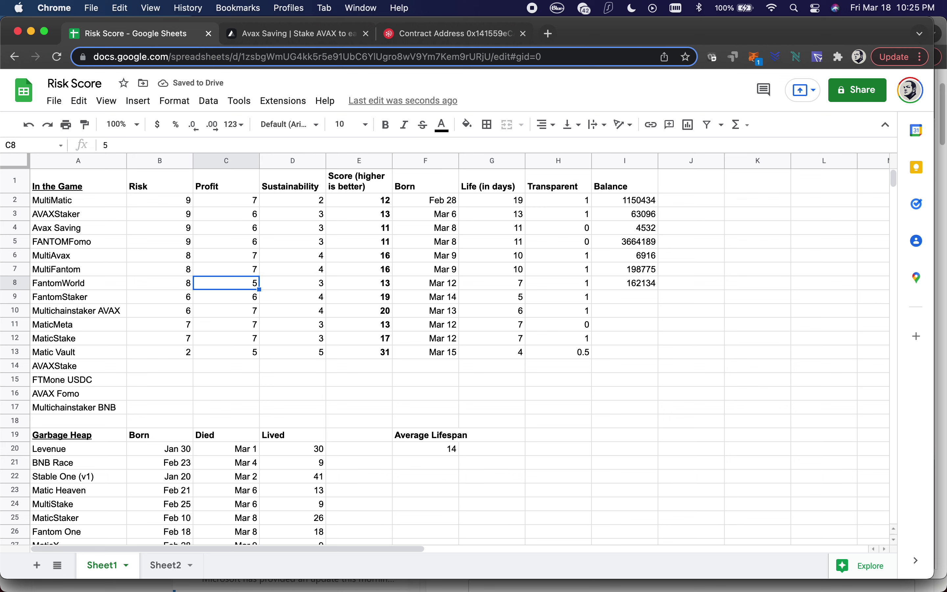
{"action": "key", "text": "Down"}
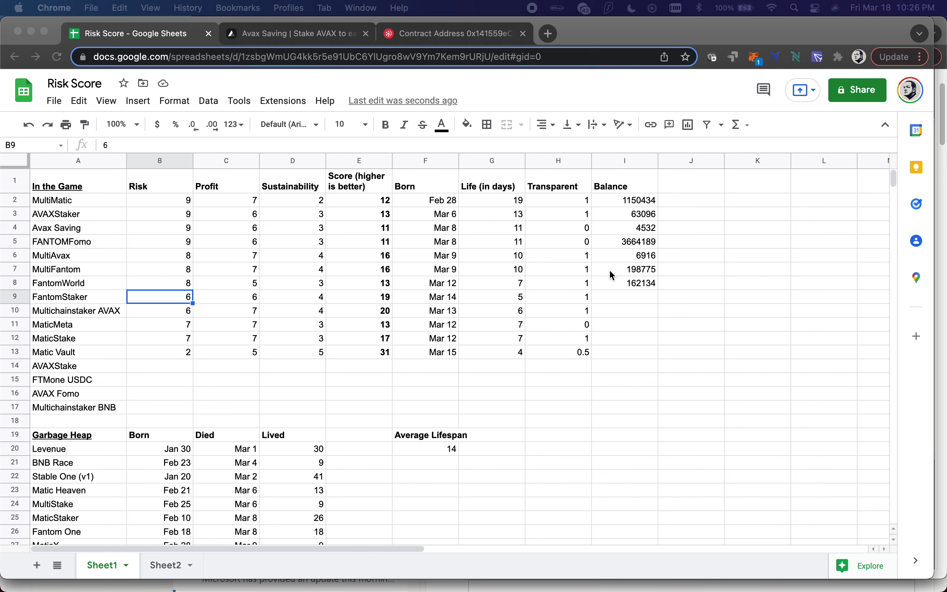
{"action": "left_click", "coordinate": [622, 273]}
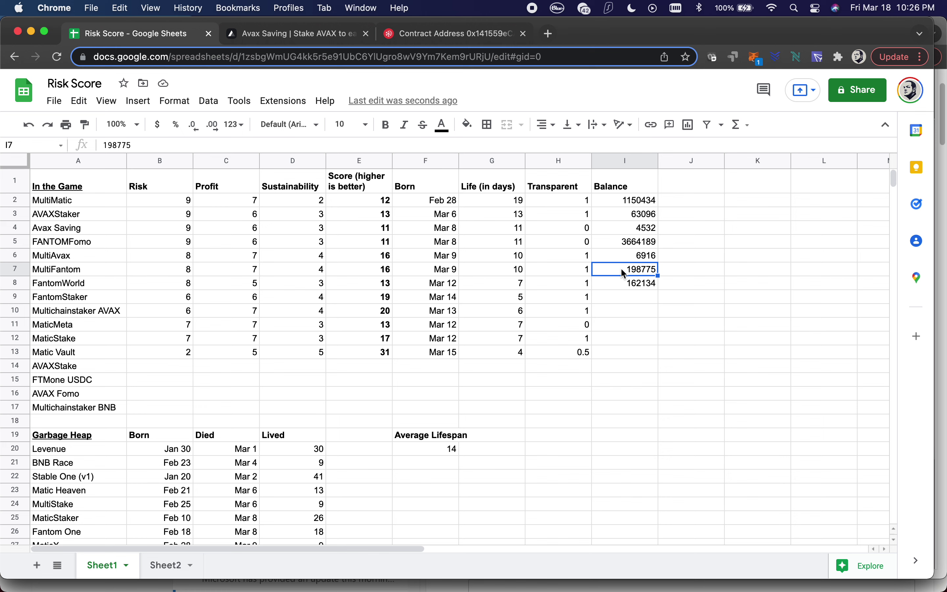
{"action": "left_click", "coordinate": [625, 299]}
{"action": "type", "text": "62152"}
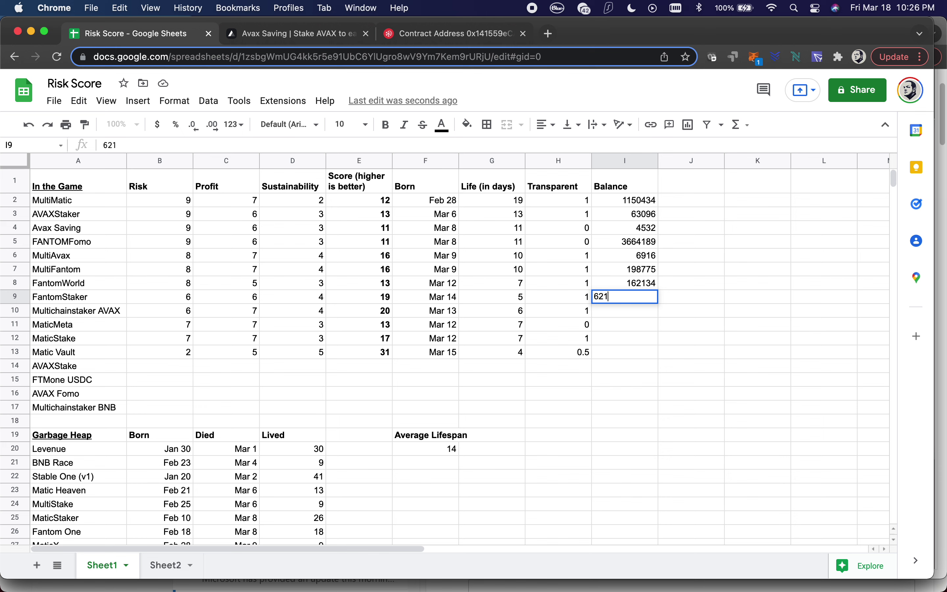
{"action": "left_click", "coordinate": [558, 297]}
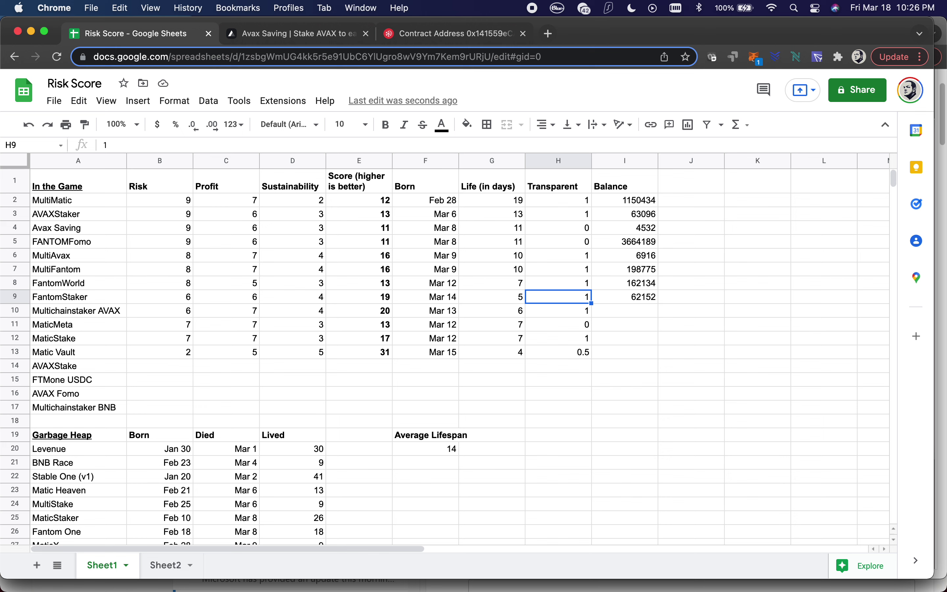
- Set FantomStaker's risk to 8 in the Risk Score sheet
{"action": "key", "text": "Left"}
{"action": "key", "text": "Left"}
{"action": "key", "text": "Left"}
{"action": "key", "text": "Left"}
{"action": "key", "text": "Left"}
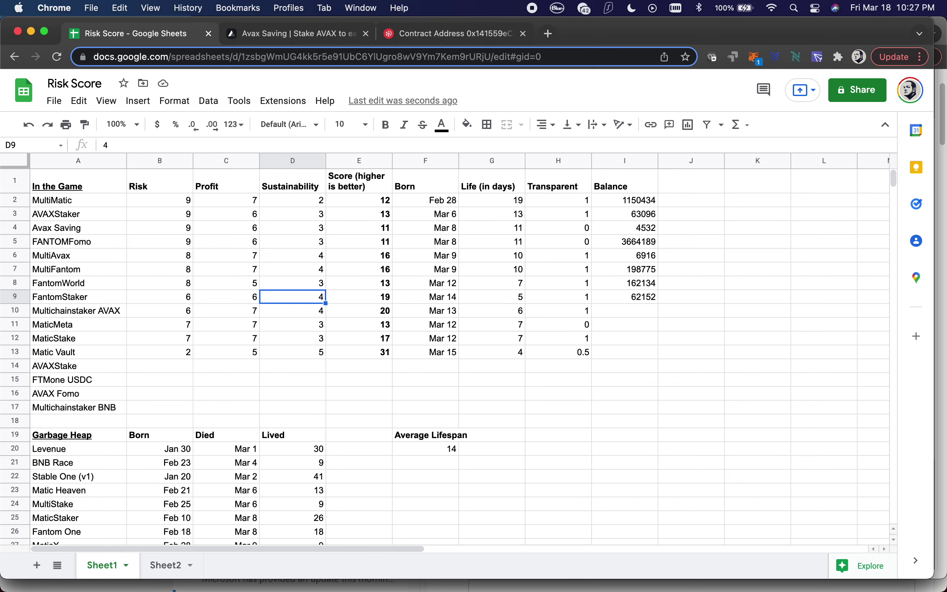
{"action": "key", "text": "Left"}
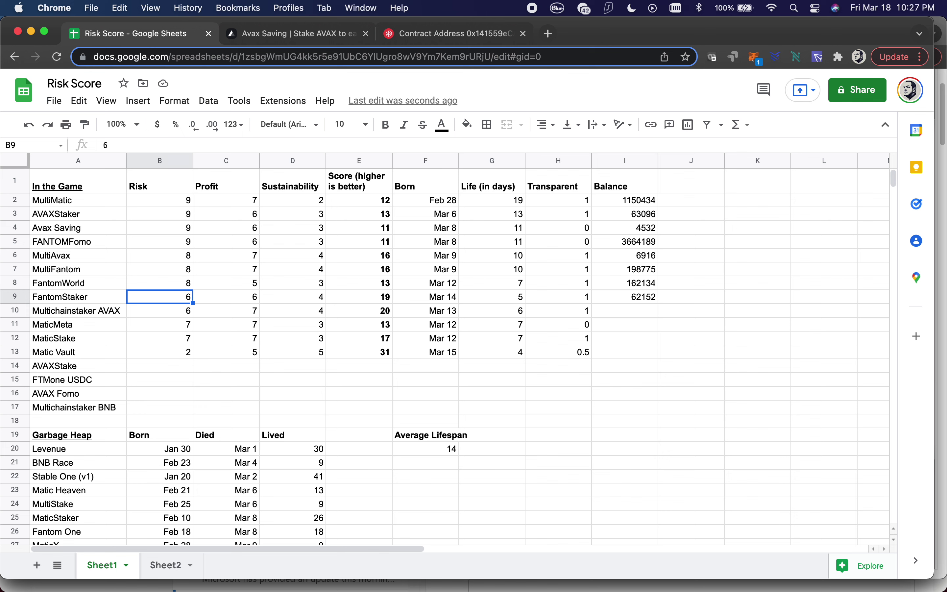
{"action": "type", "text": "8"}
{"action": "key", "text": "Right"}
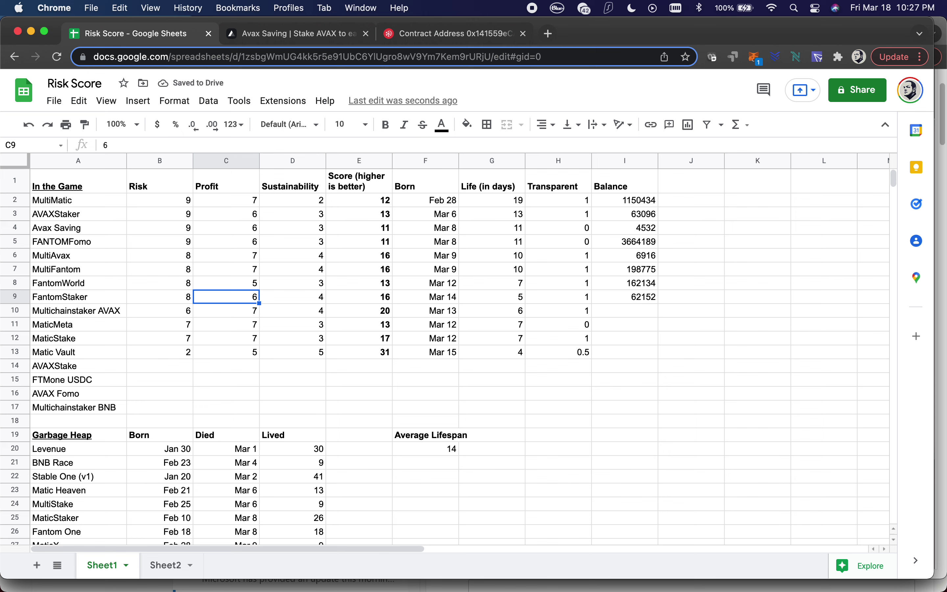
- Set FantomStaker's profit to 7 and its sustainability to 3
{"action": "type", "text": "7"}
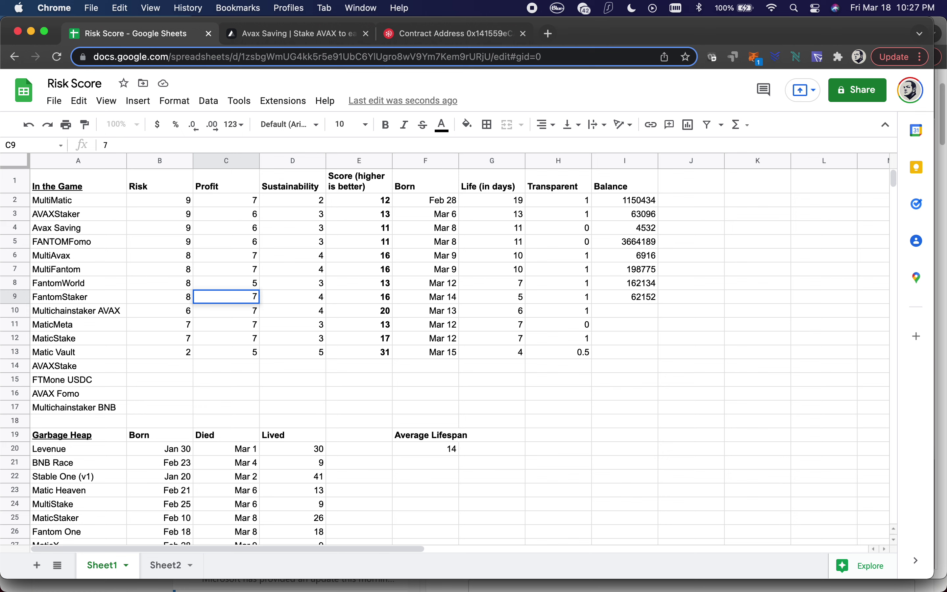
{"action": "left_click", "coordinate": [292, 297]}
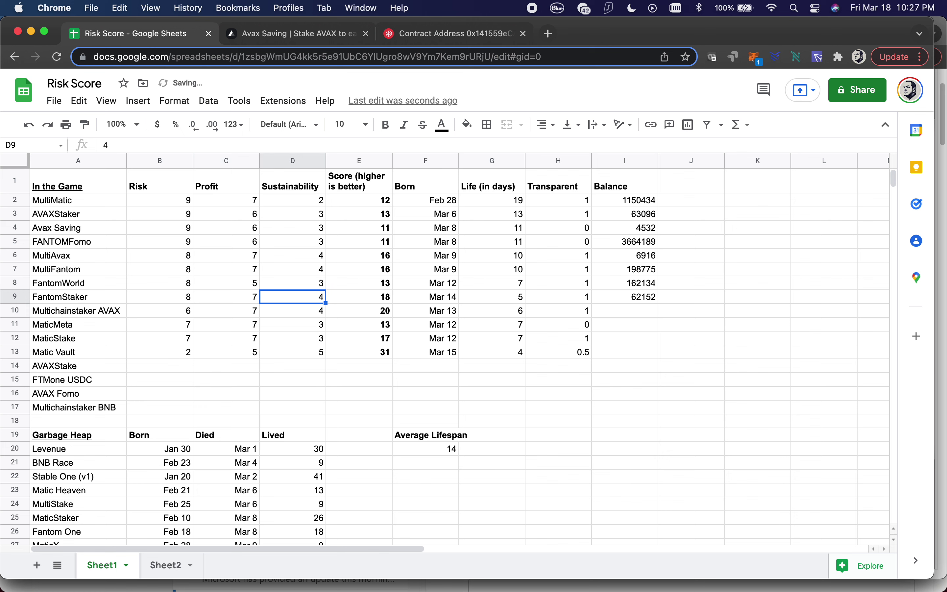
{"action": "type", "text": "3"}
{"action": "left_click", "coordinate": [359, 297]}
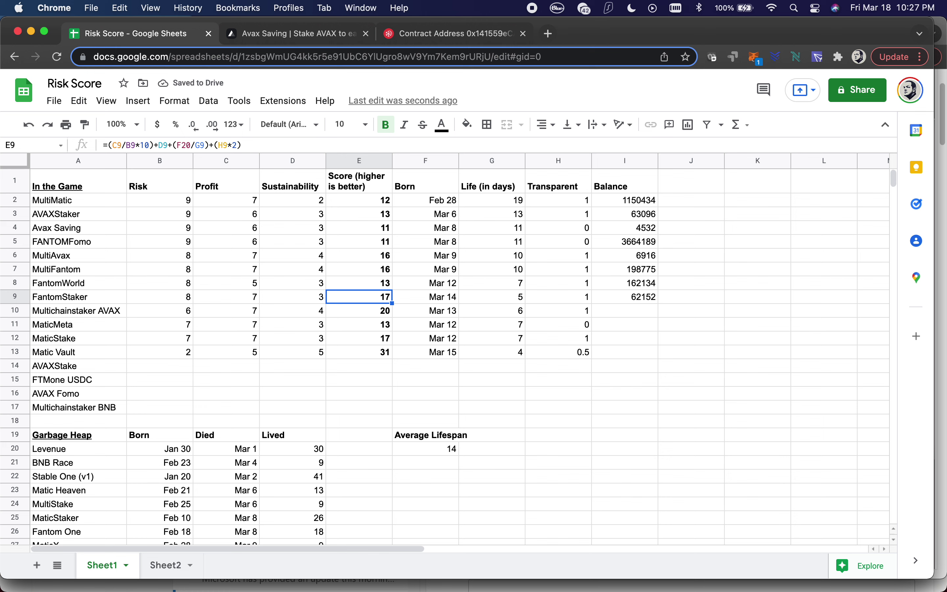
- Enter 17587 as Multichainstaker AVAX's balance in the Risk Score sheet
{"action": "left_click", "coordinate": [359, 310]}
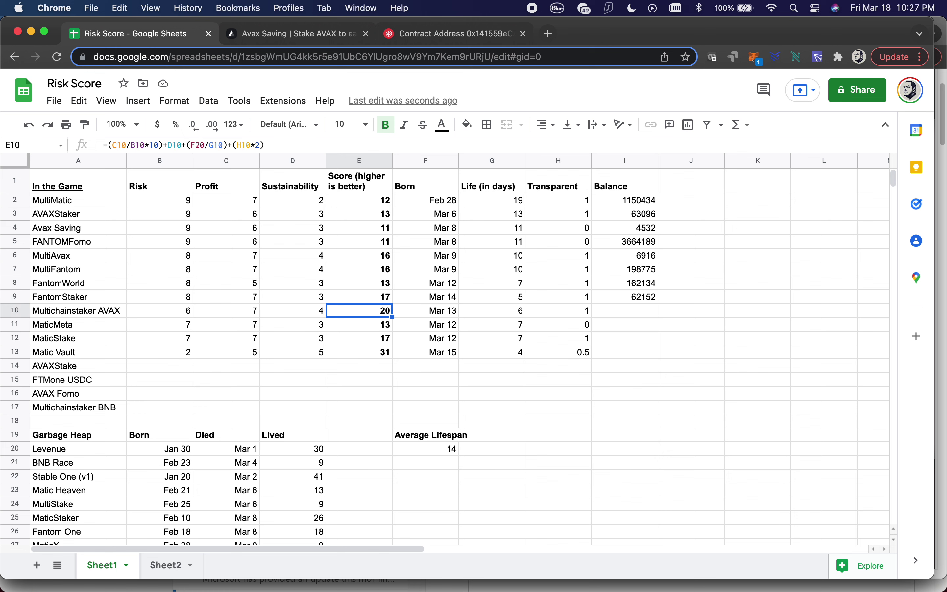
{"action": "key", "text": "Left"}
{"action": "key", "text": "Left"}
{"action": "key", "text": "Left"}
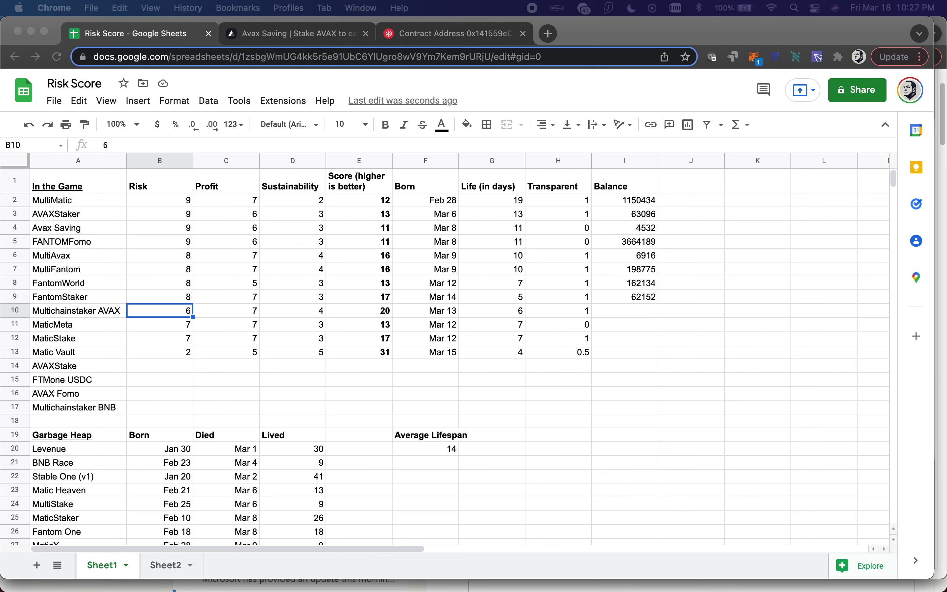
{"action": "left_click", "coordinate": [619, 308]}
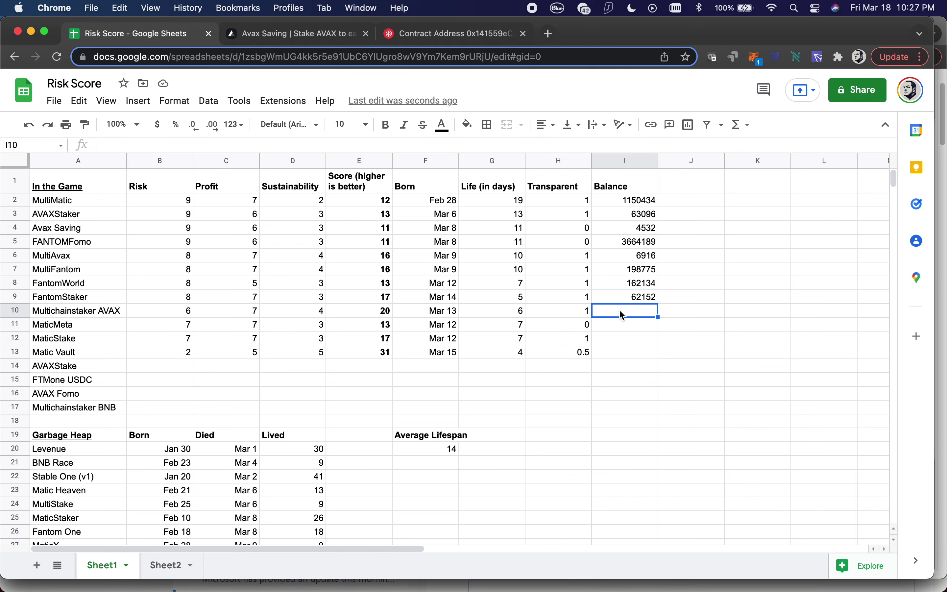
{"action": "type", "text": "17587"}
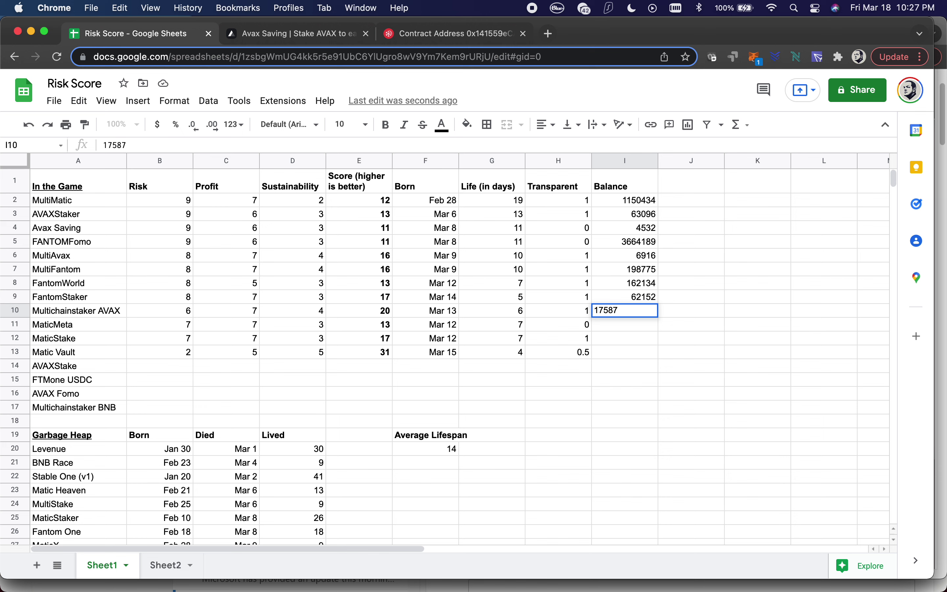
{"action": "left_click", "coordinate": [558, 311]}
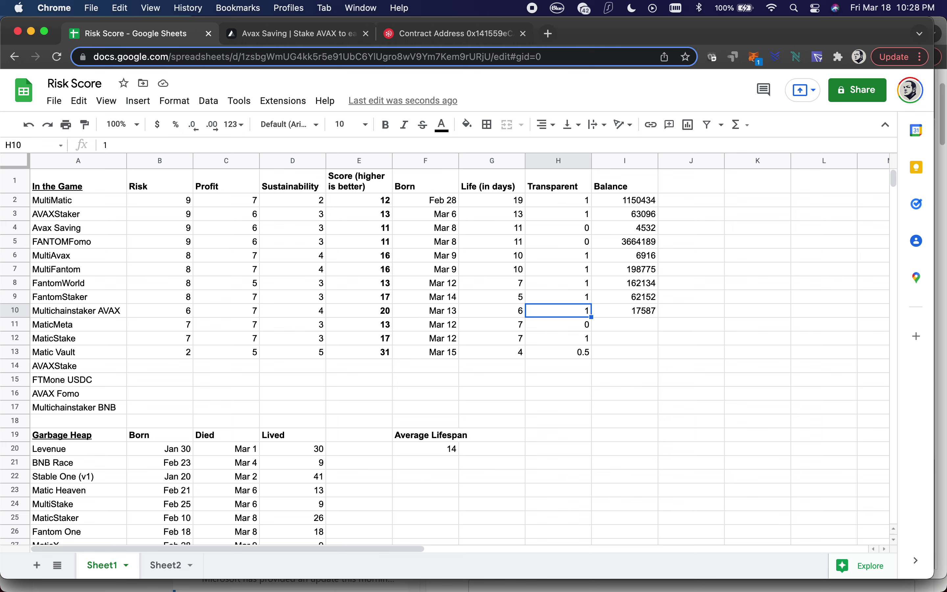
- Set Multichainstaker AVAX's risk to 9 in the Risk Score sheet
{"action": "key", "text": "Left"}
{"action": "key", "text": "Left"}
{"action": "key", "text": "Left"}
{"action": "key", "text": "Left"}
{"action": "key", "text": "Left"}
{"action": "key", "text": "Left"}
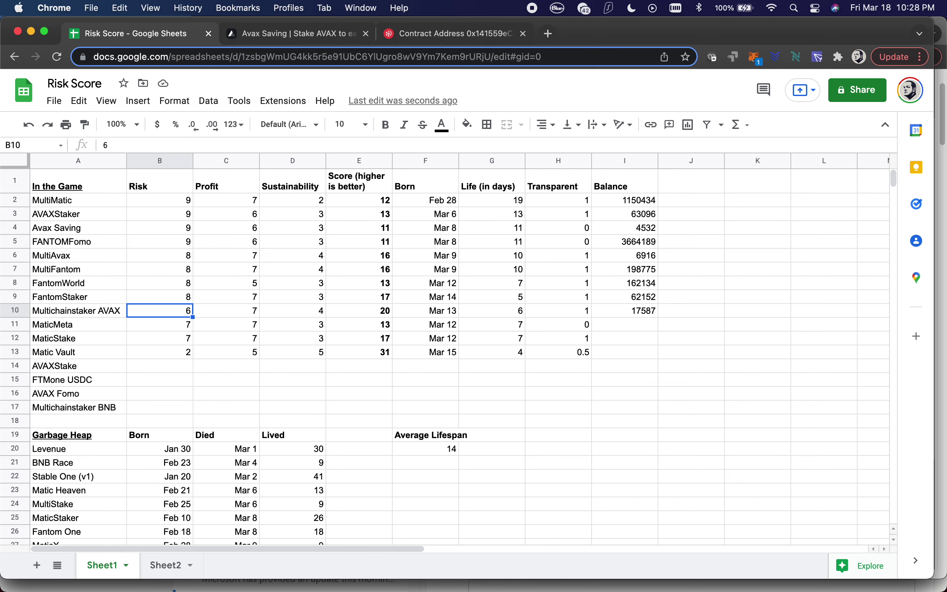
{"action": "type", "text": "7"}
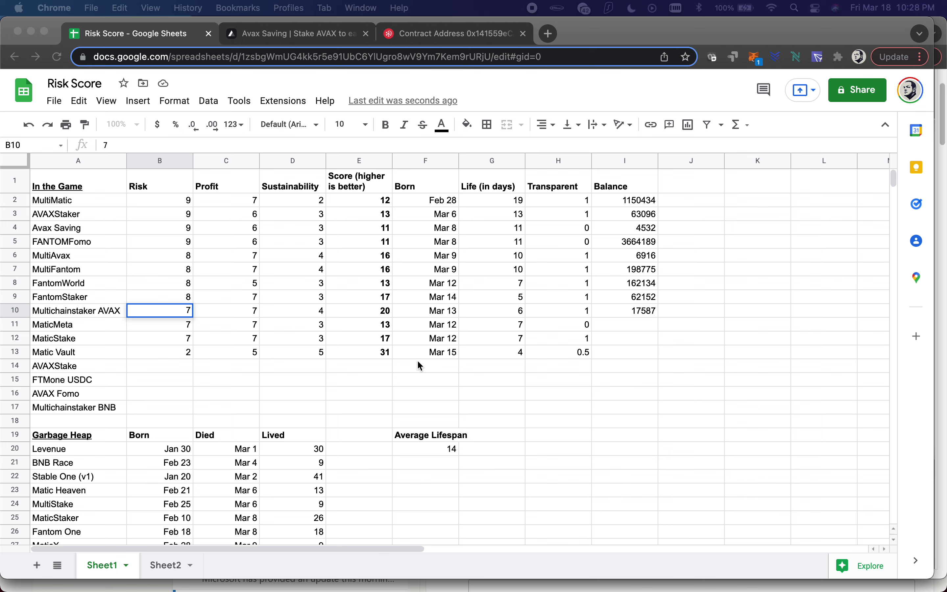
{"action": "left_click", "coordinate": [168, 311]}
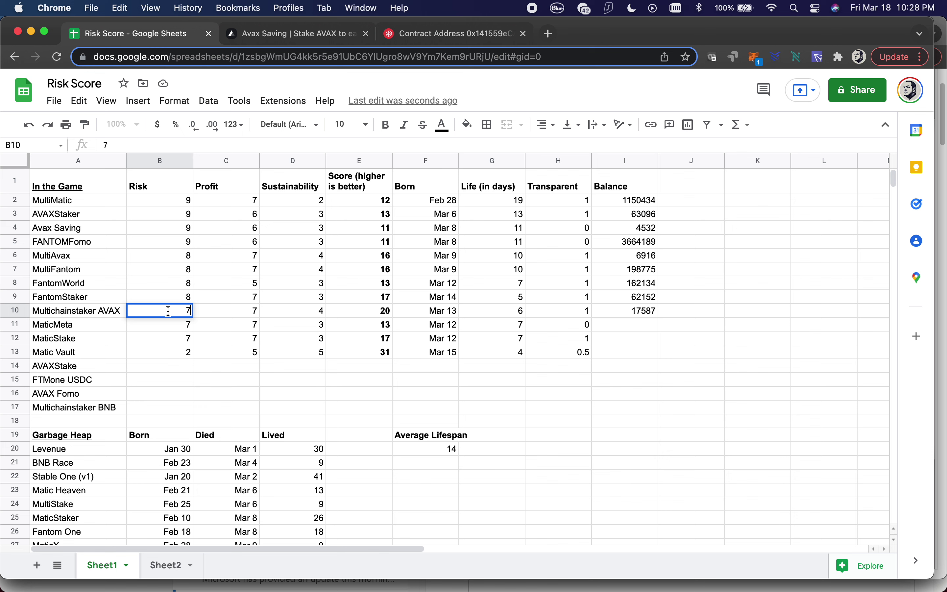
{"action": "double_click", "coordinate": [168, 311]}
{"action": "type", "text": "9"}
{"action": "key", "text": "BackSpace"}
{"action": "key", "text": "BackSpace"}
{"action": "type", "text": "9"}
{"action": "key", "text": "Tab"}
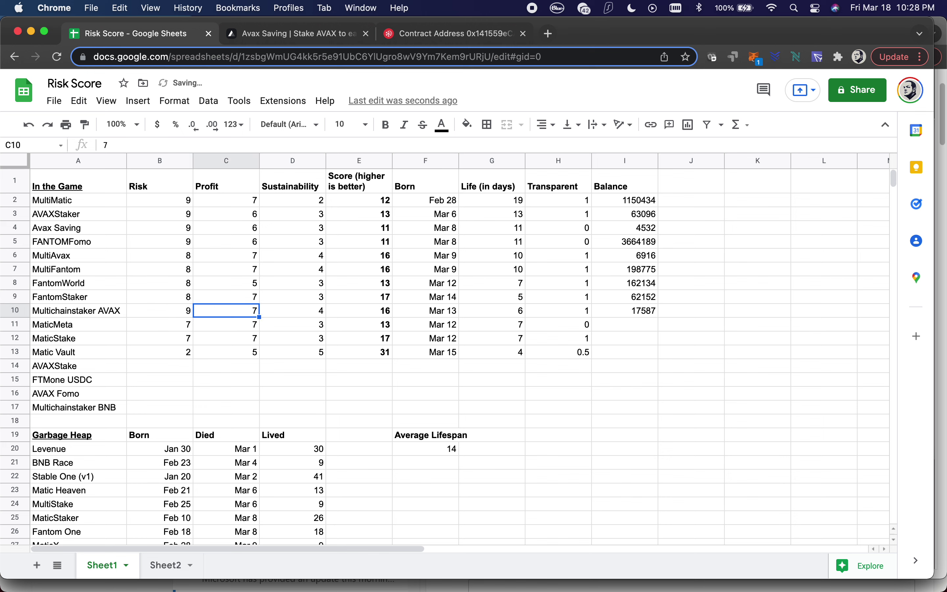
- Set Multichainstaker AVAX's profit to 8 and its sustainability to 3
{"action": "key", "text": "Tab"}
{"action": "left_click", "coordinate": [226, 311]}
{"action": "type", "text": "8"}
{"action": "key", "text": "Tab"}
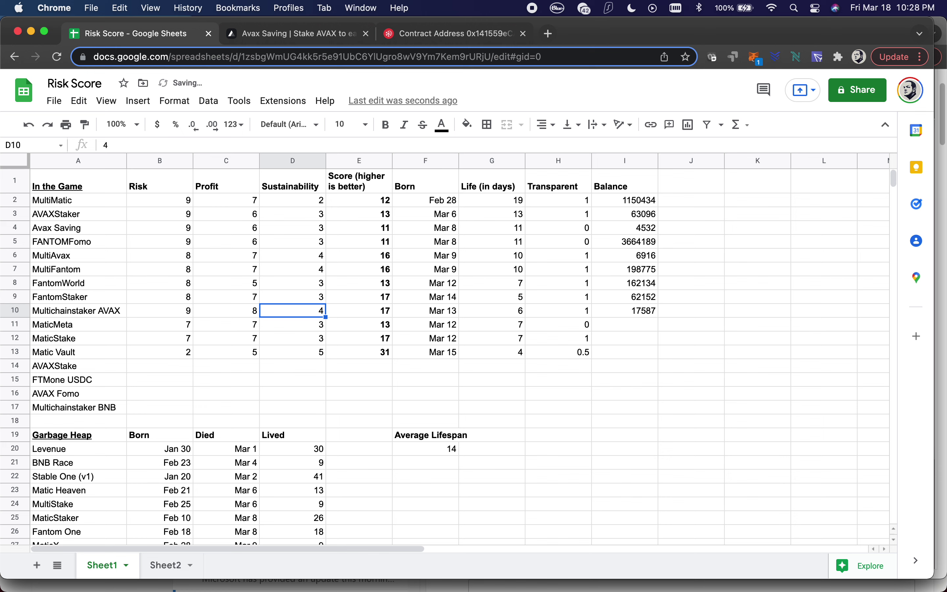
{"action": "type", "text": "3"}
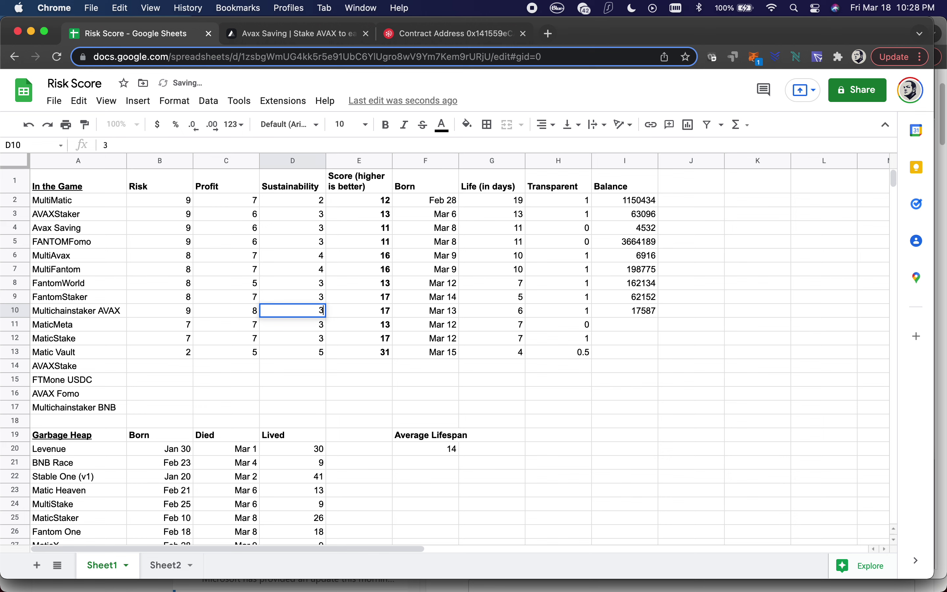
{"action": "key", "text": "Tab"}
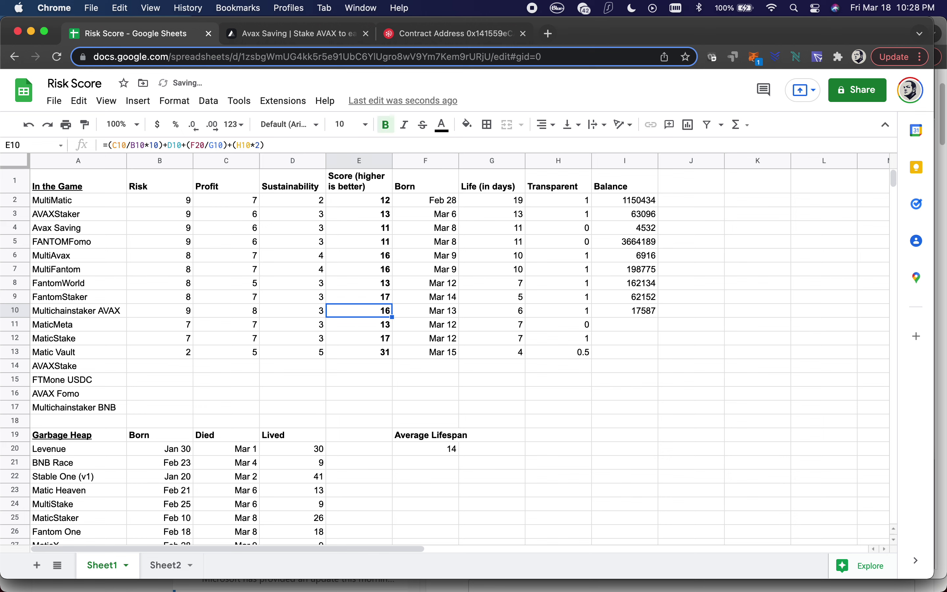
{"action": "key", "text": "Tab"}
{"action": "key", "text": "Tab"}
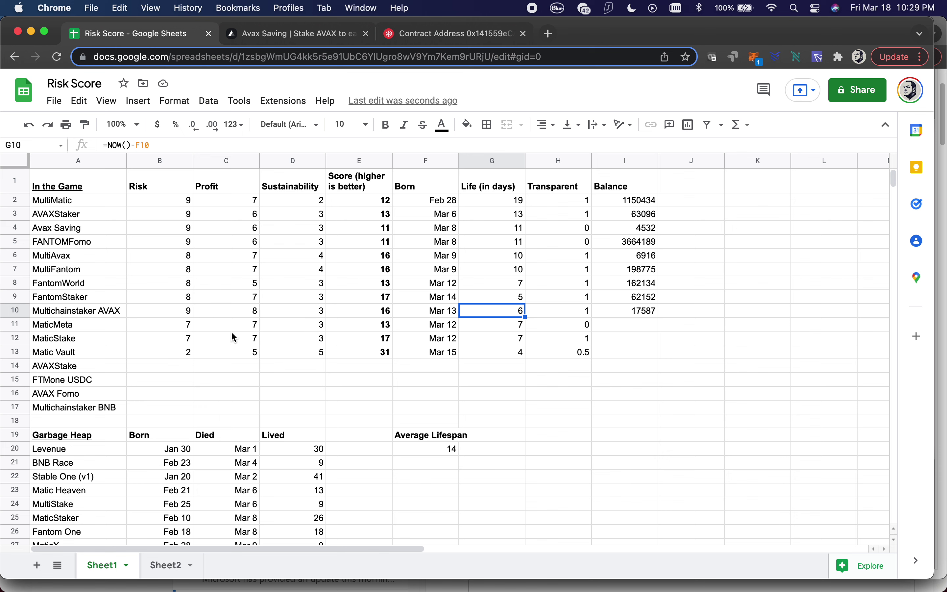
- Enter 13668 as MaticMeta's balance in the Risk Score sheet
{"action": "left_click", "coordinate": [169, 328]}
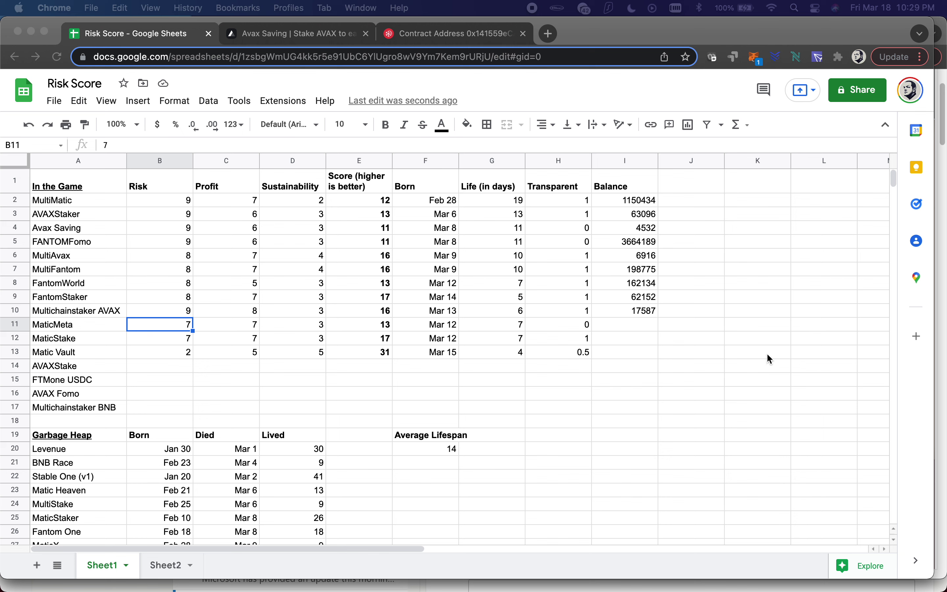
{"action": "left_click", "coordinate": [636, 325]}
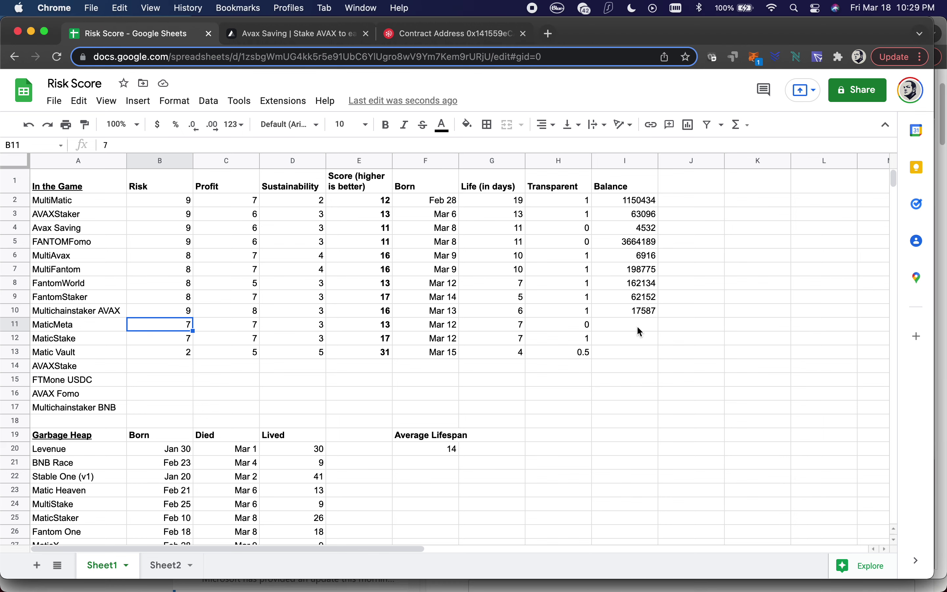
{"action": "double_click", "coordinate": [637, 326]}
{"action": "type", "text": "1"}
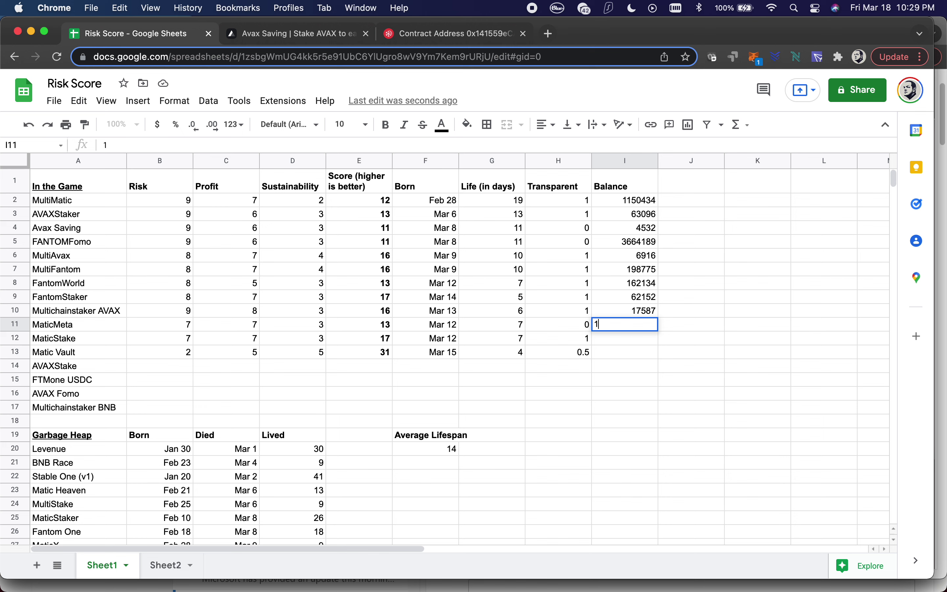
{"action": "type", "text": "3668"}
{"action": "left_click", "coordinate": [187, 329]}
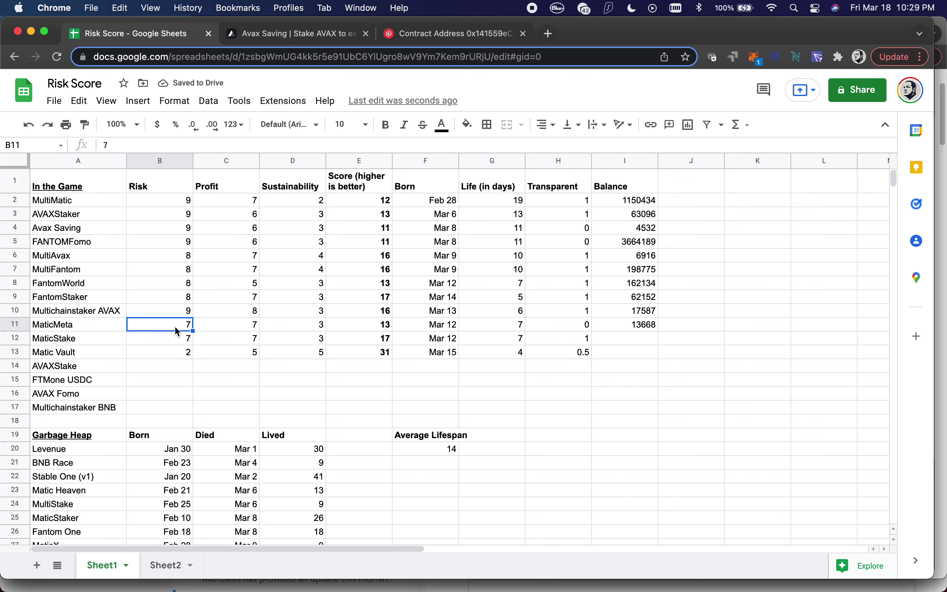
- Set MaticMeta's risk to 9 and its sustainability to 2 in the Risk Score sheet
{"action": "left_click", "coordinate": [488, 328]}
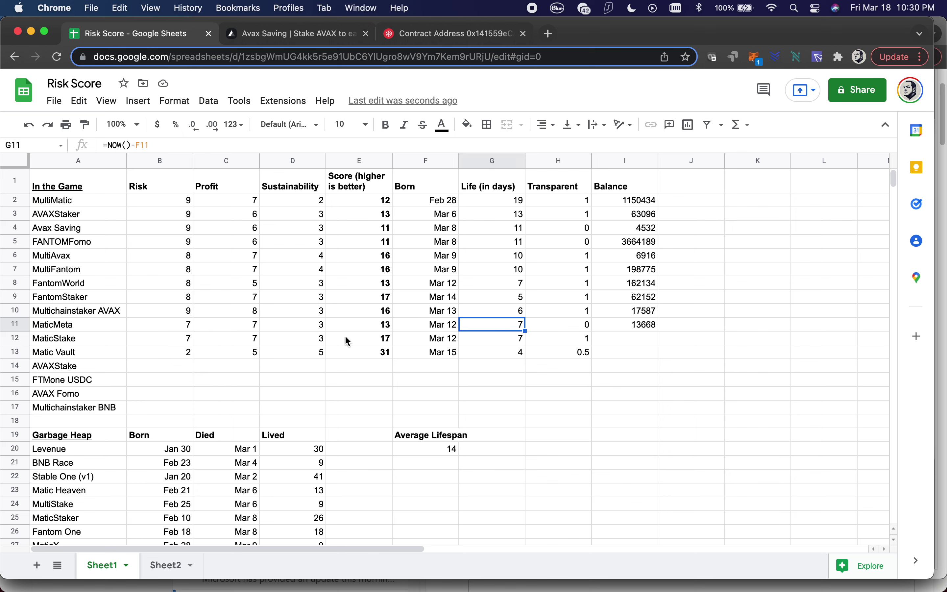
{"action": "left_click", "coordinate": [175, 332]}
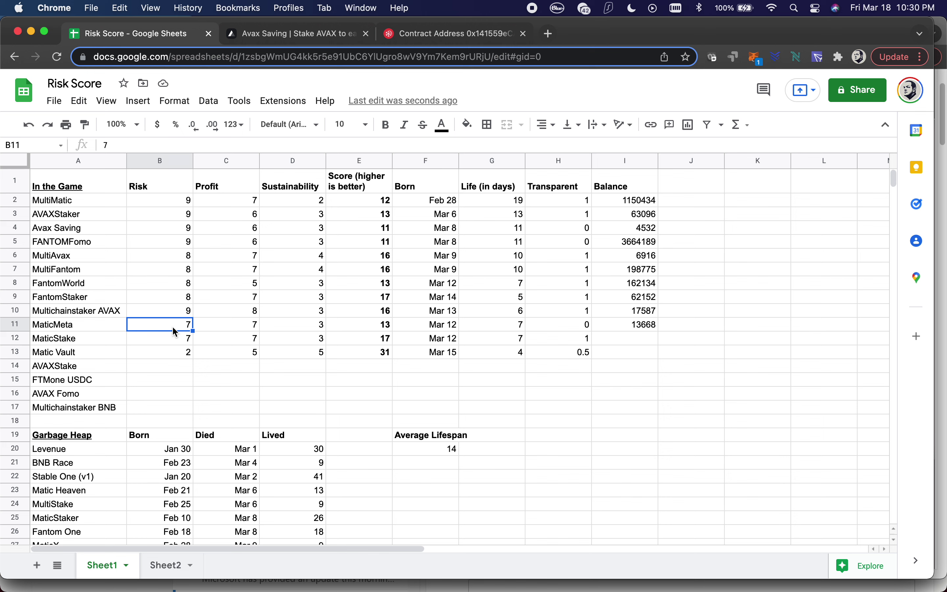
{"action": "type", "text": "9"}
{"action": "key", "text": "Tab"}
{"action": "key", "text": "Tab"}
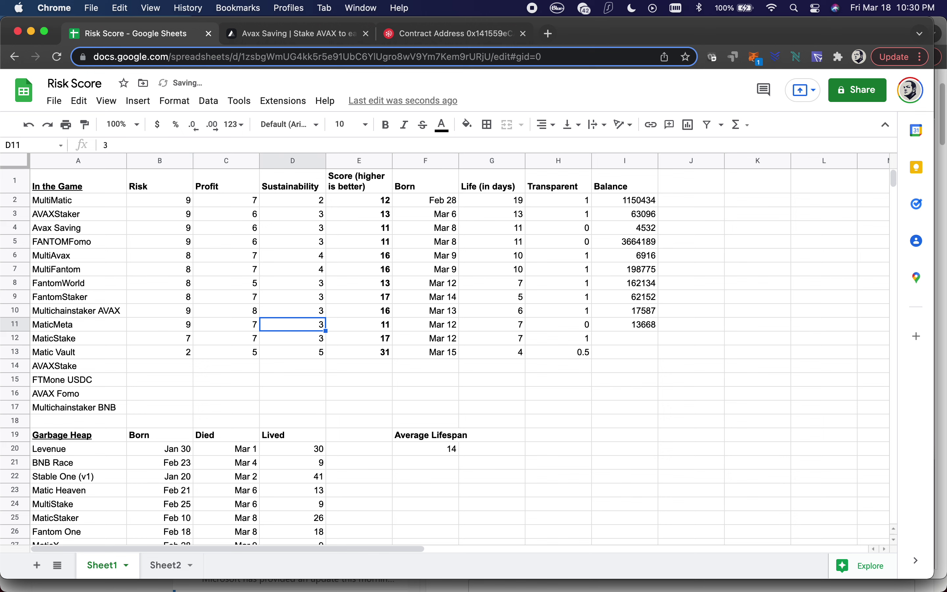
{"action": "type", "text": "2"}
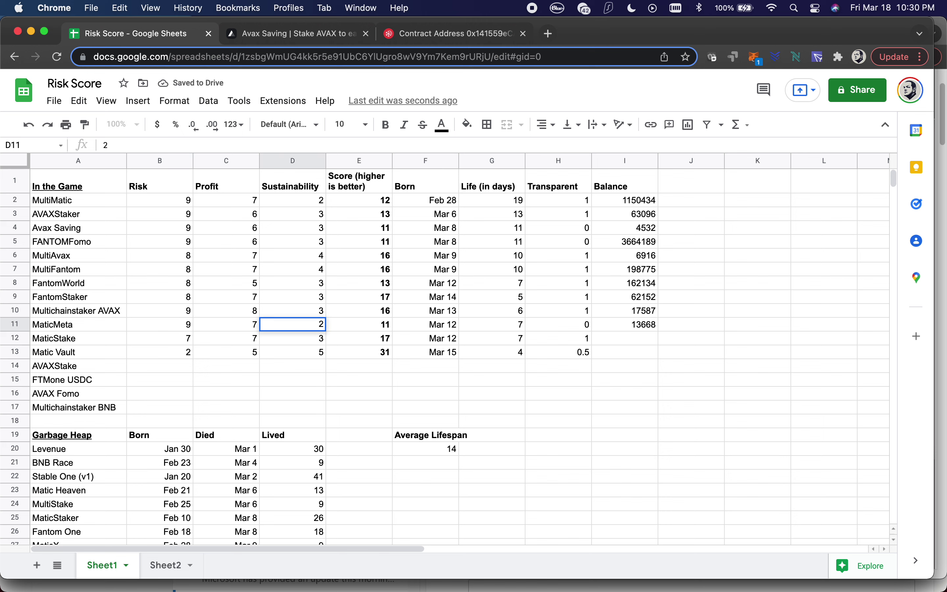
{"action": "key", "text": "Tab"}
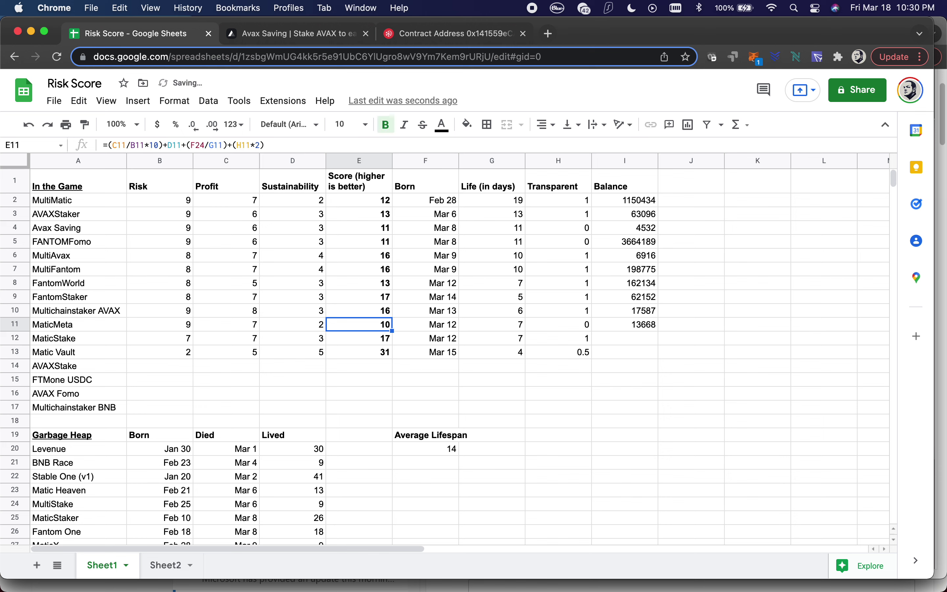
- Enter 1744061 as MaticStake's balance in the Risk Score sheet
{"action": "key", "text": "Down"}
{"action": "key", "text": "Left"}
{"action": "key", "text": "Left"}
{"action": "key", "text": "Left"}
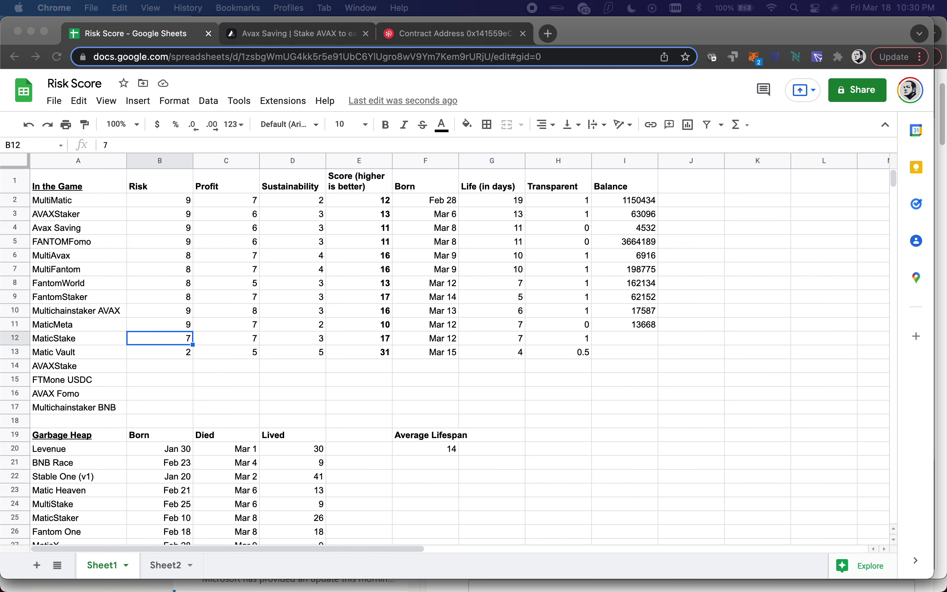
{"action": "left_click", "coordinate": [624, 340]}
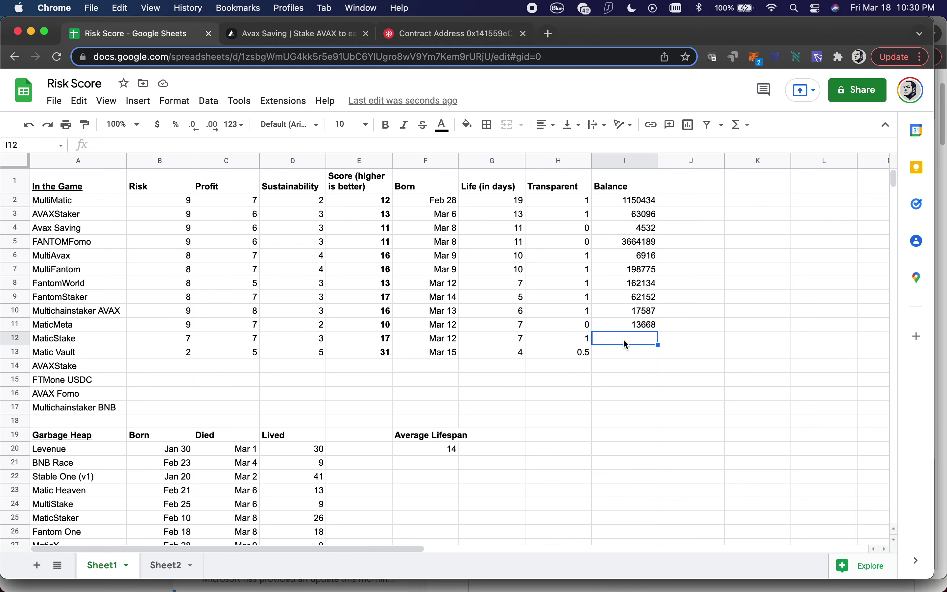
{"action": "type", "text": "1744"}
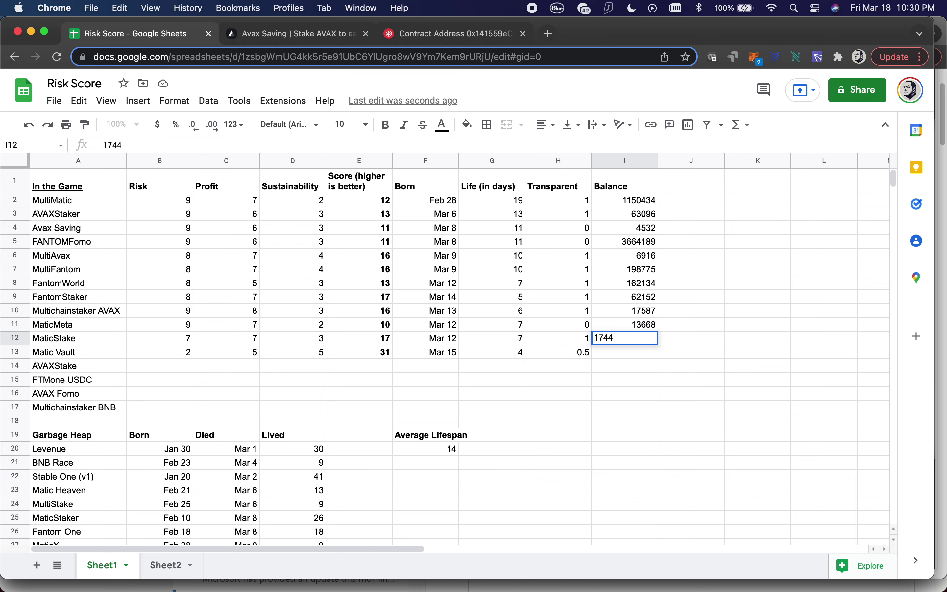
{"action": "type", "text": "061"}
{"action": "key", "text": "Return"}
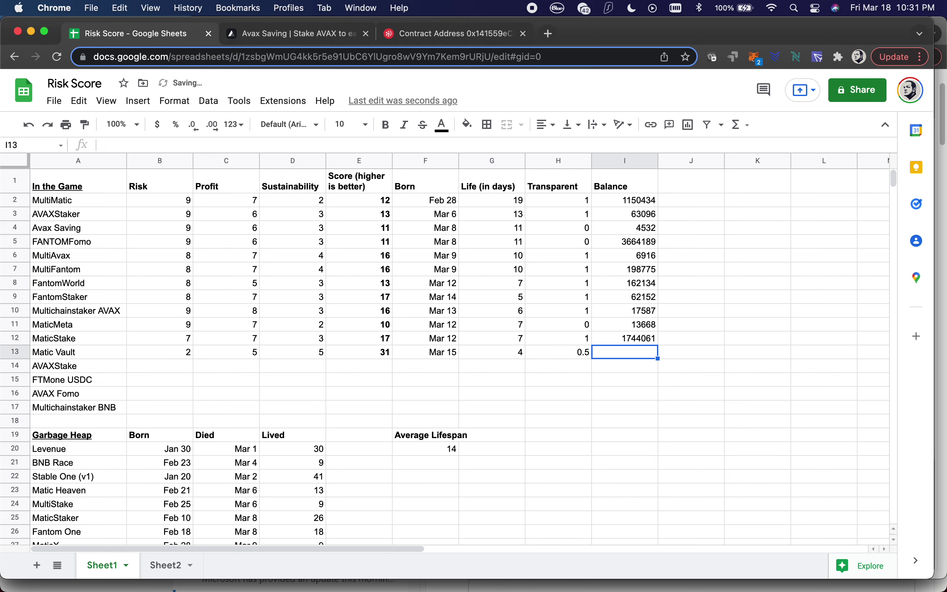
- Review MaticStake's row and set its risk to 8 in the Risk Score sheet
{"action": "left_click", "coordinate": [638, 341]}
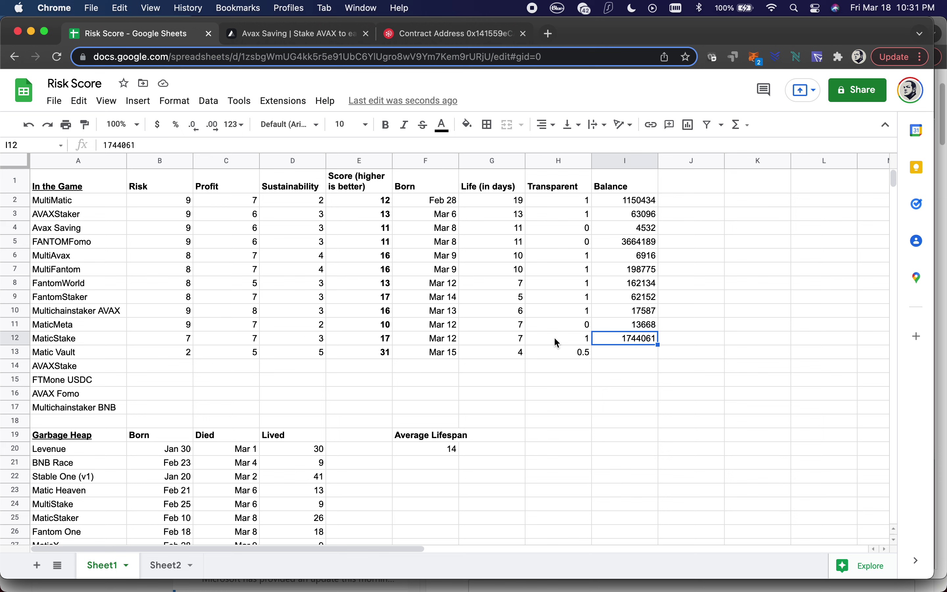
{"action": "left_click", "coordinate": [508, 342]}
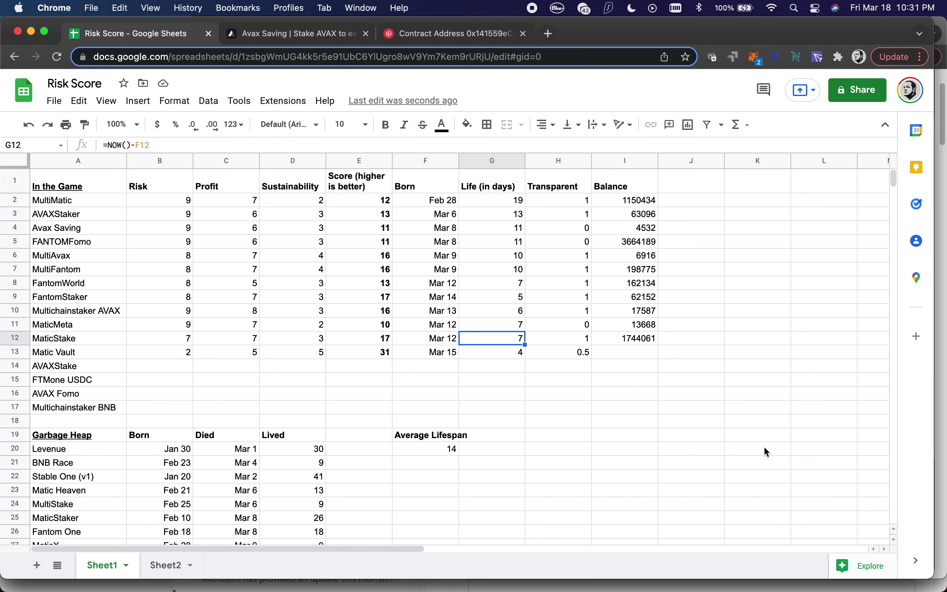
{"action": "left_click", "coordinate": [55, 343]}
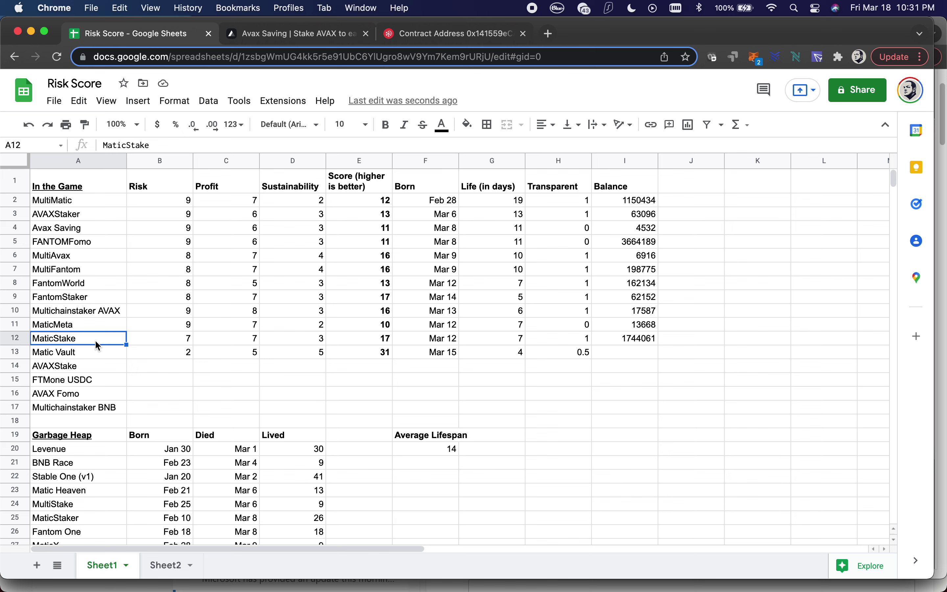
{"action": "left_click", "coordinate": [151, 343]}
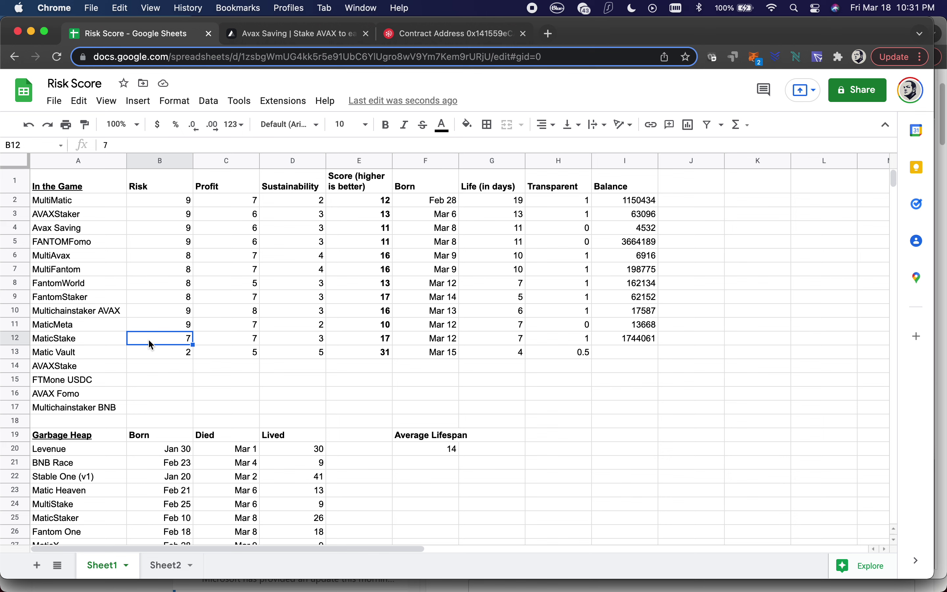
{"action": "type", "text": "8"}
{"action": "key", "text": "Right"}
{"action": "key", "text": "Right"}
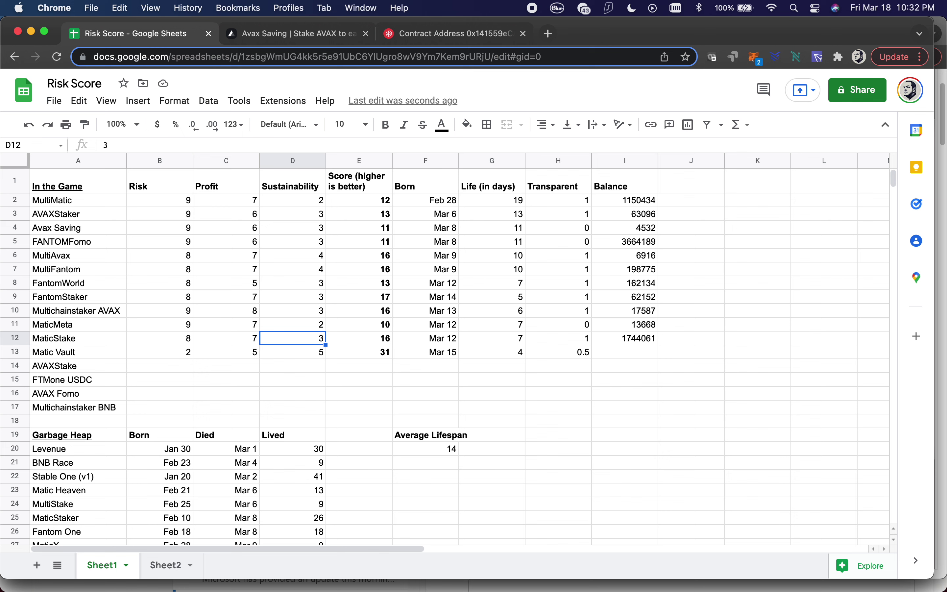
{"action": "left_click", "coordinate": [359, 338]}
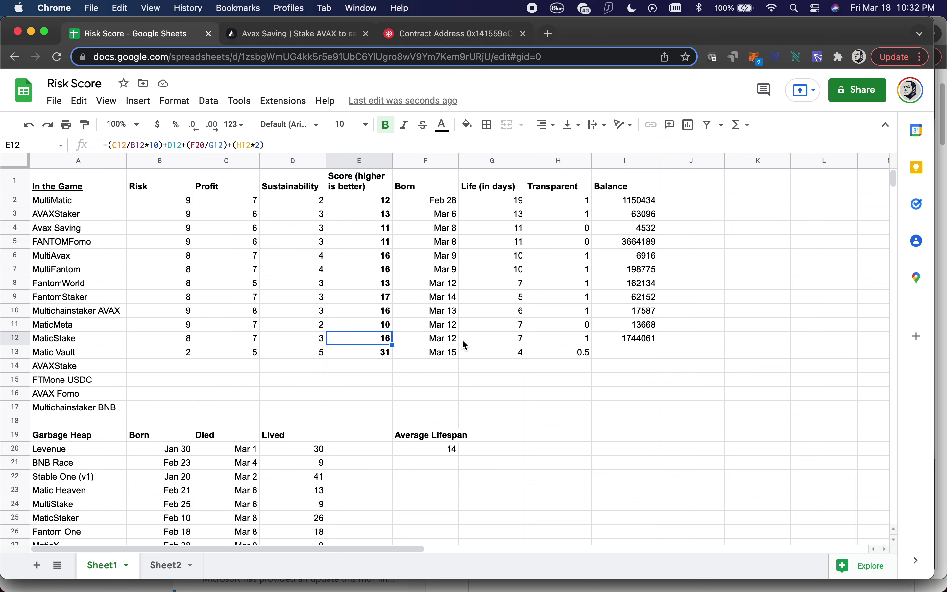
{"action": "left_click", "coordinate": [579, 343]}
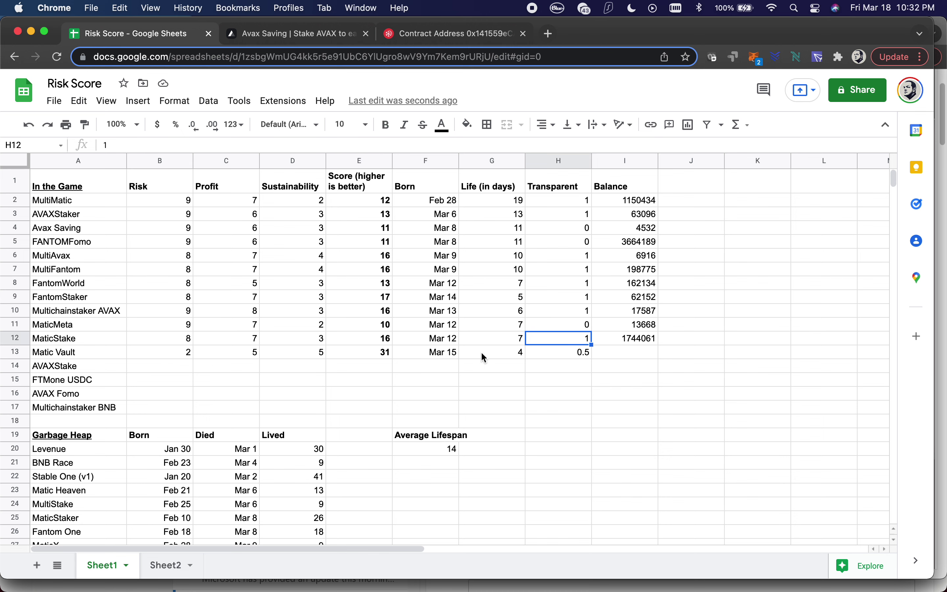
- Enter 53374 as Matic Vault's balance in the Risk Score sheet
{"action": "left_click", "coordinate": [155, 355]}
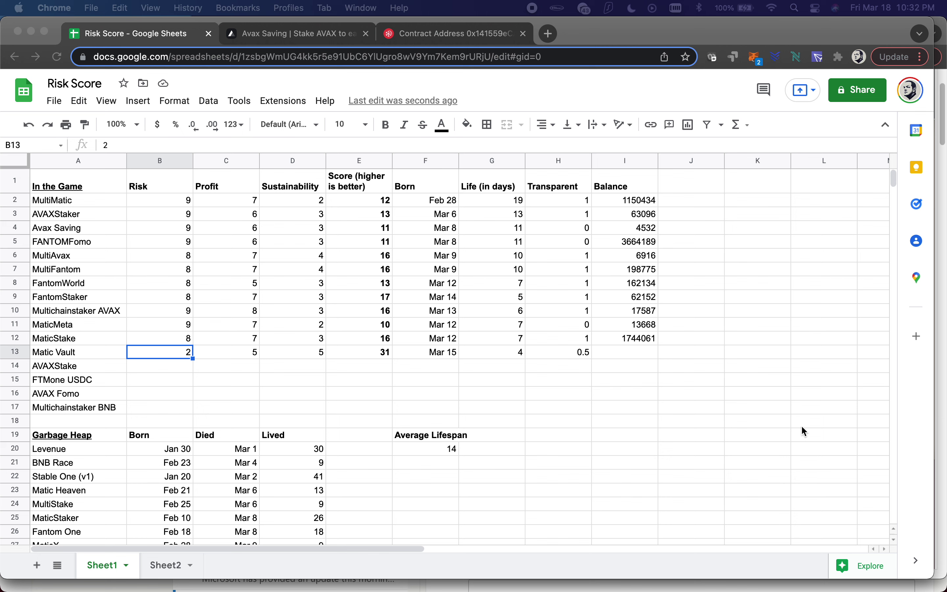
{"action": "left_click", "coordinate": [620, 350]}
{"action": "left_click", "coordinate": [621, 349]}
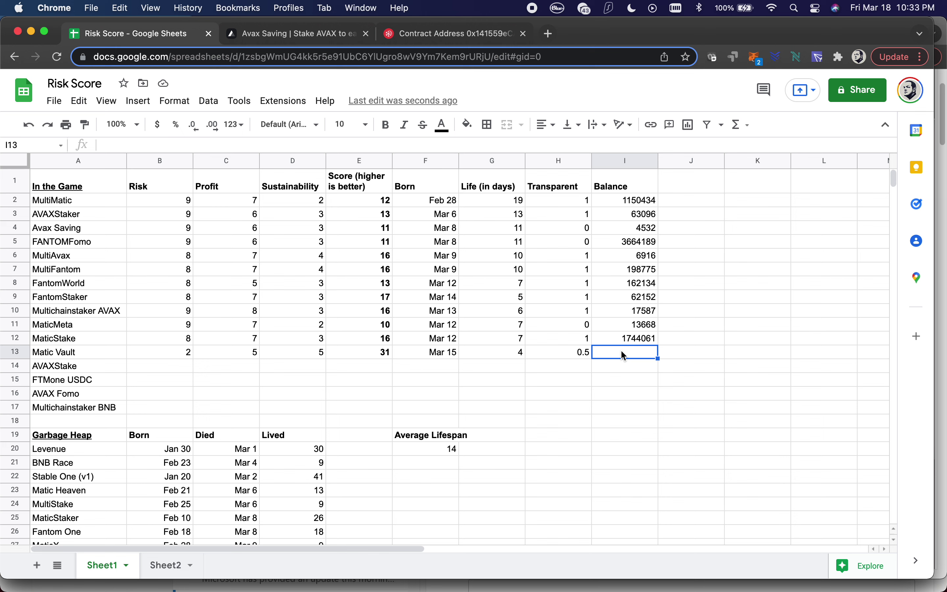
{"action": "type", "text": "53374"}
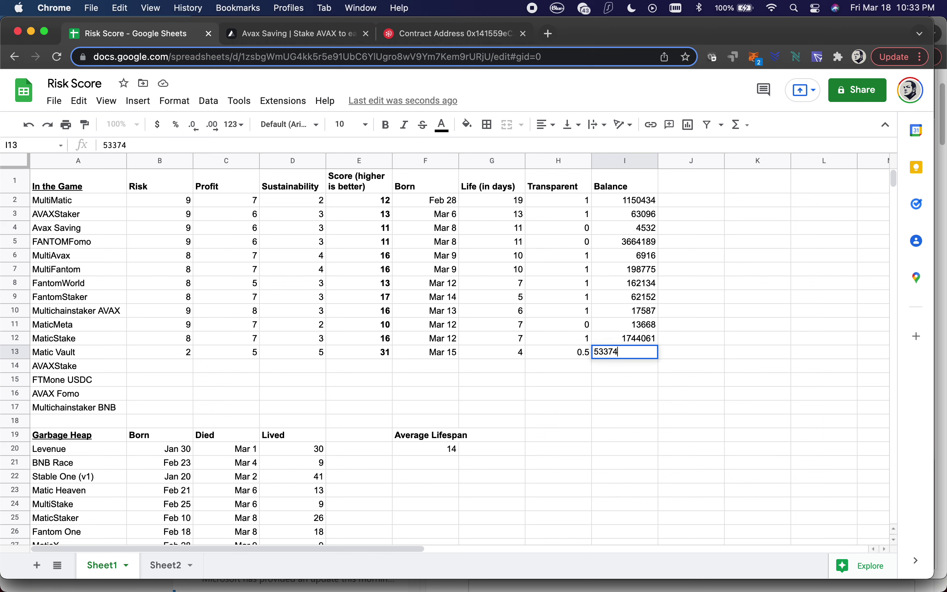
{"action": "key", "text": "Left"}
- Set Matic Vault's risk to 8 and its sustainability to 3 in the Risk Score sheet
{"action": "key", "text": "Left"}
{"action": "key", "text": "Left"}
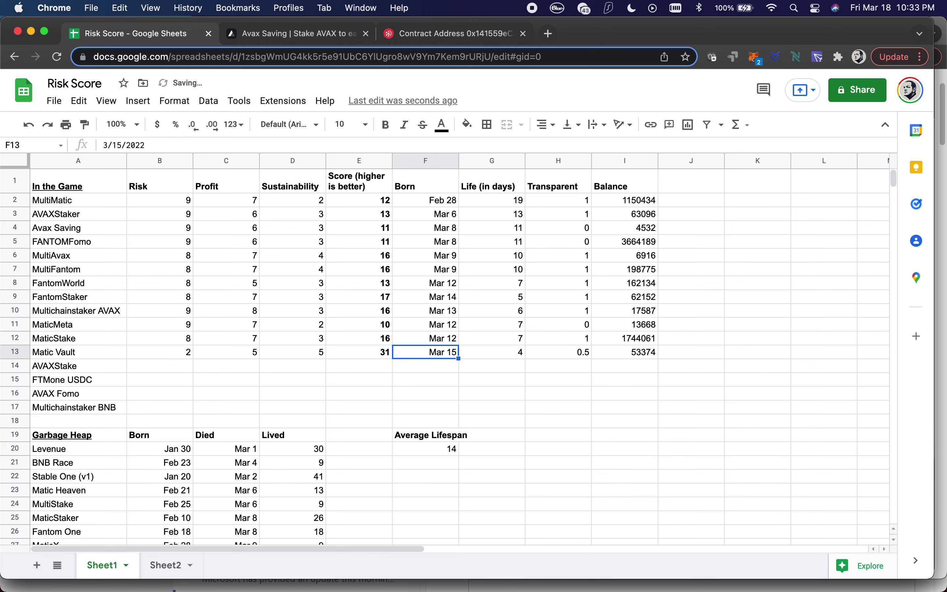
{"action": "key", "text": "Left"}
{"action": "key", "text": "Left"}
{"action": "key", "text": "Left"}
{"action": "key", "text": "Left"}
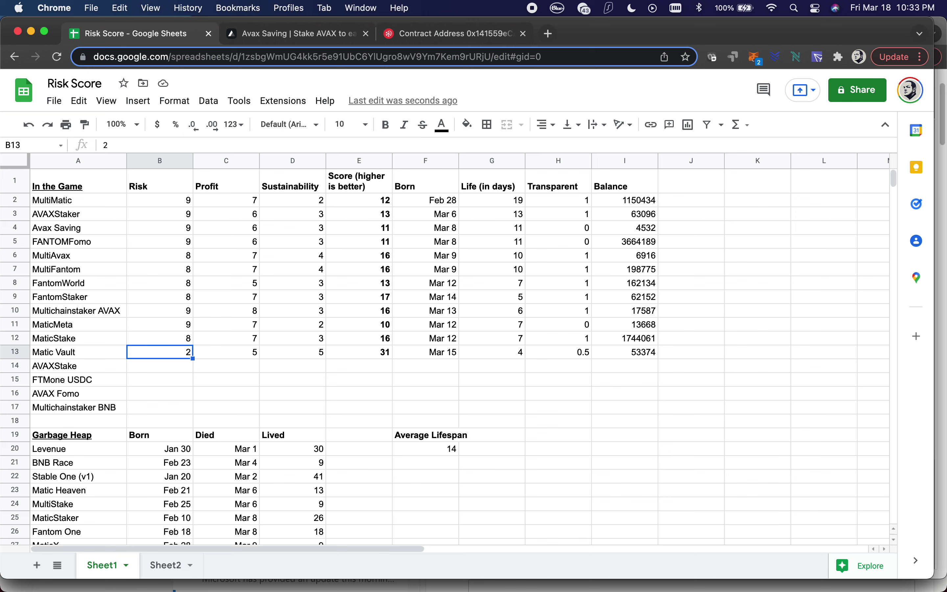
{"action": "type", "text": "8"}
{"action": "key", "text": "Tab"}
{"action": "left_click", "coordinate": [293, 352]}
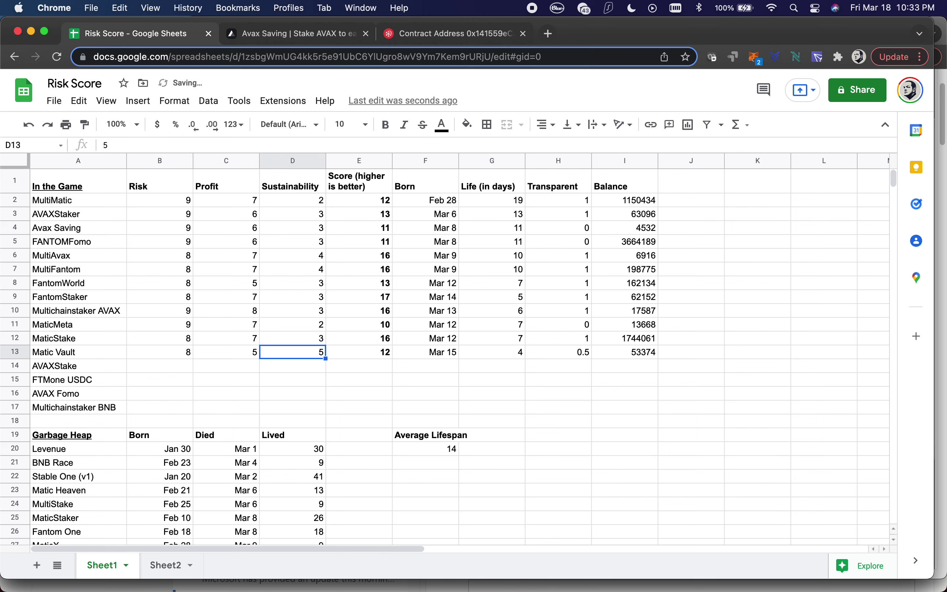
{"action": "type", "text": "3"}
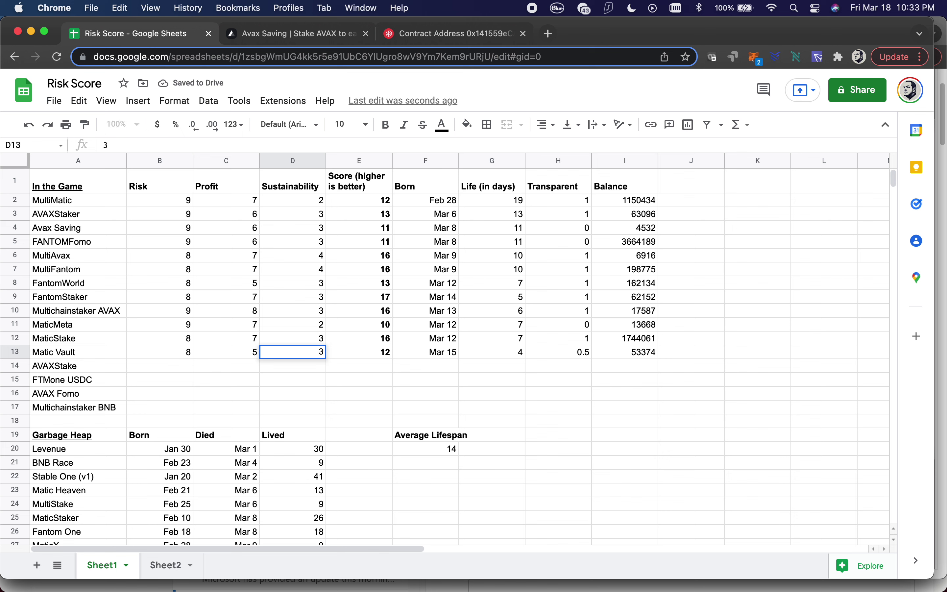
{"action": "key", "text": "Tab"}
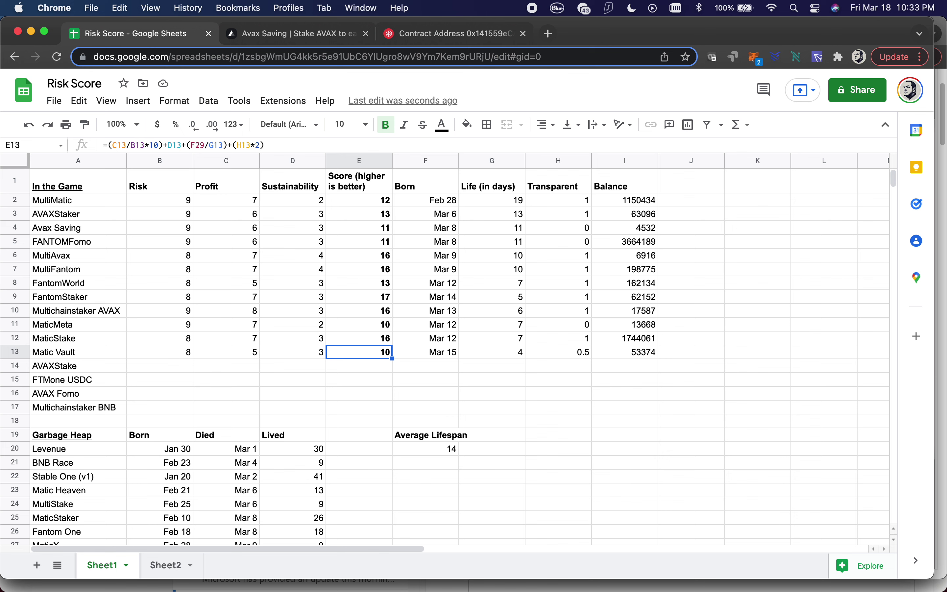
- Enter AVAXStake's scores in the Risk Score sheet: risk 7, profit 6 and sustainability 3
{"action": "key", "text": "Left"}
{"action": "key", "text": "Left"}
{"action": "key", "text": "Left"}
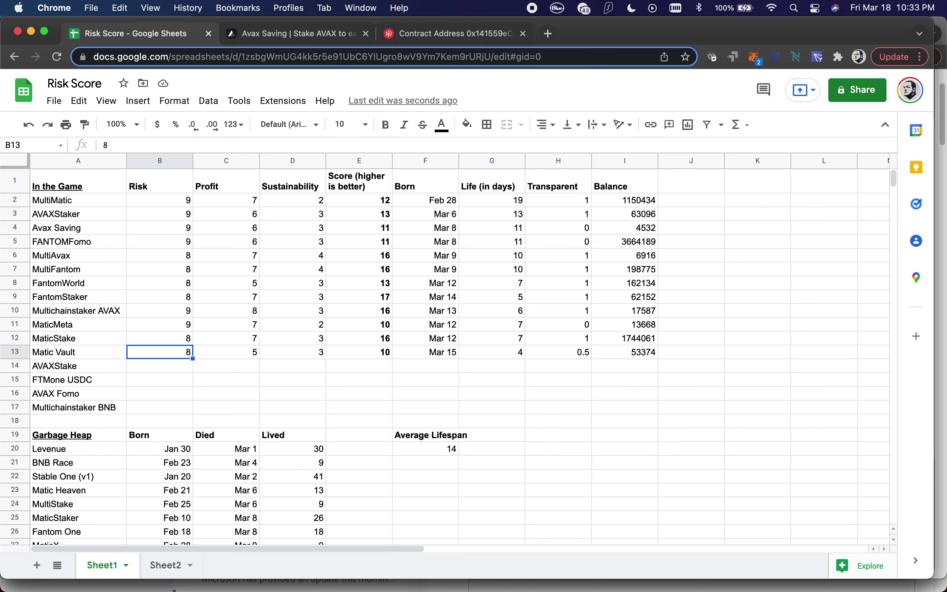
{"action": "key", "text": "Down"}
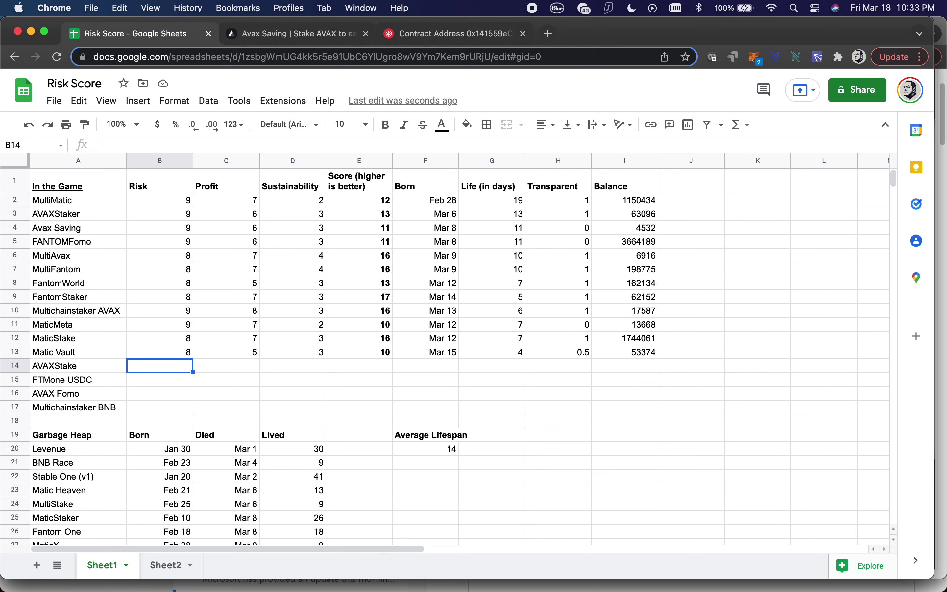
{"action": "type", "text": "7"}
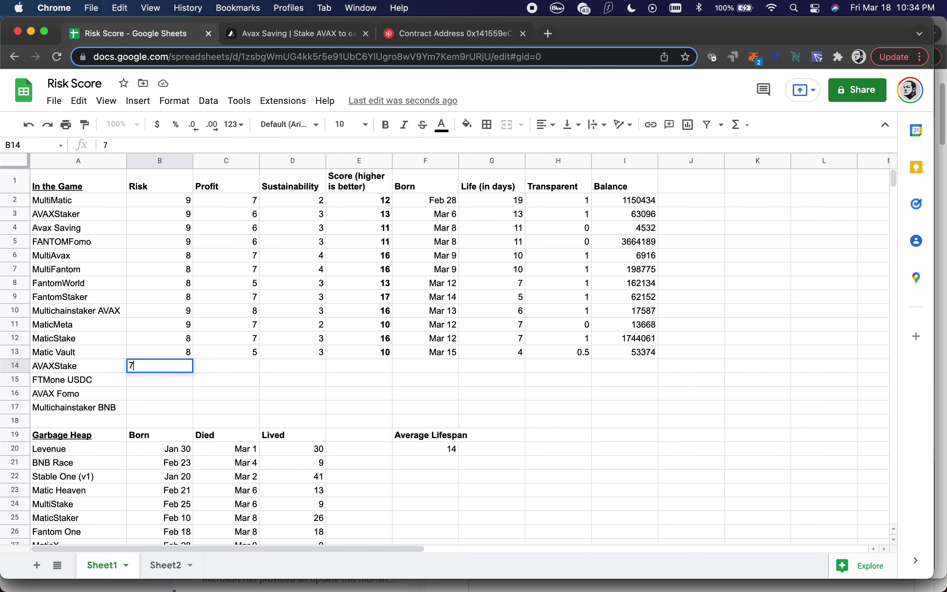
{"action": "key", "text": "Tab"}
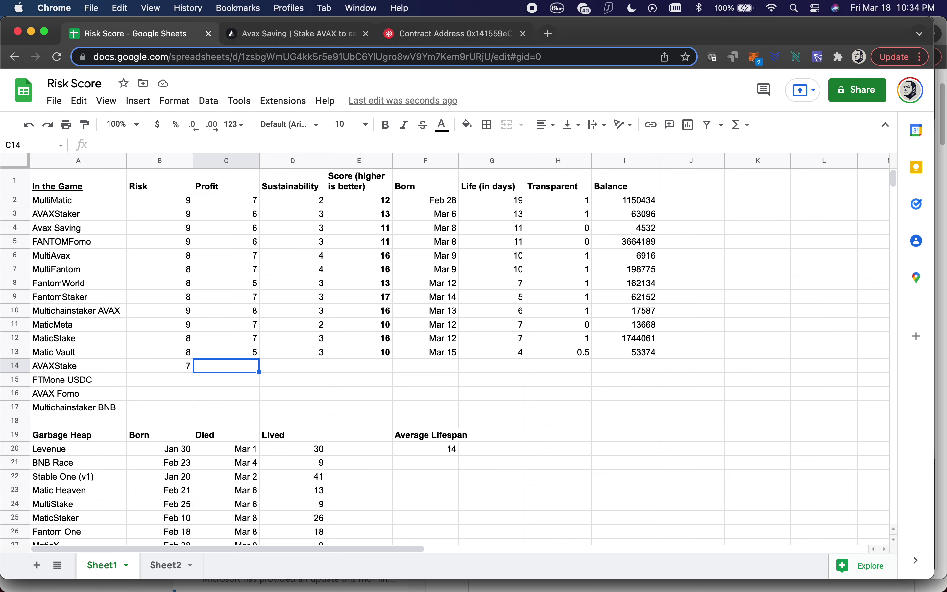
{"action": "type", "text": "6"}
{"action": "key", "text": "Tab"}
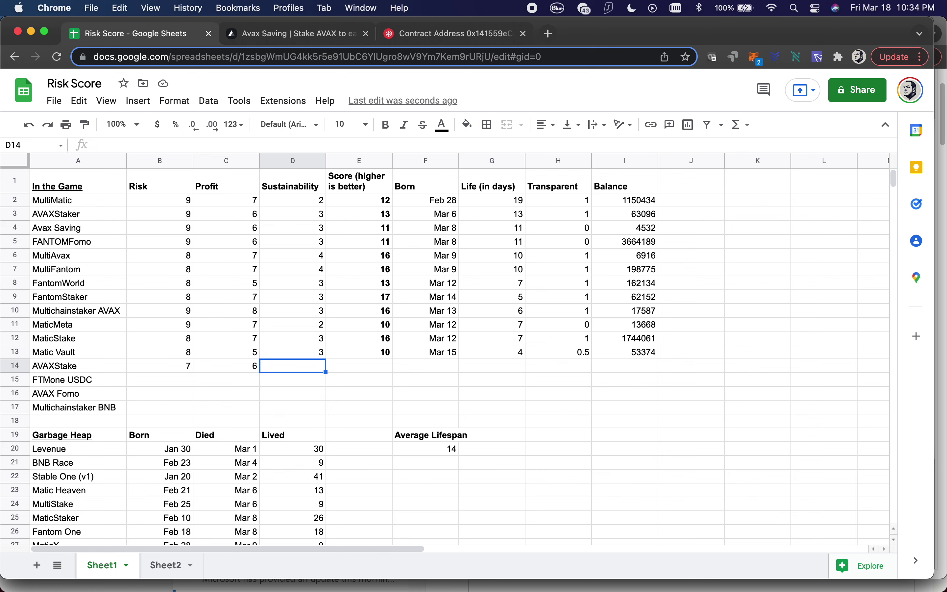
{"action": "type", "text": "3"}
{"action": "key", "text": "Tab"}
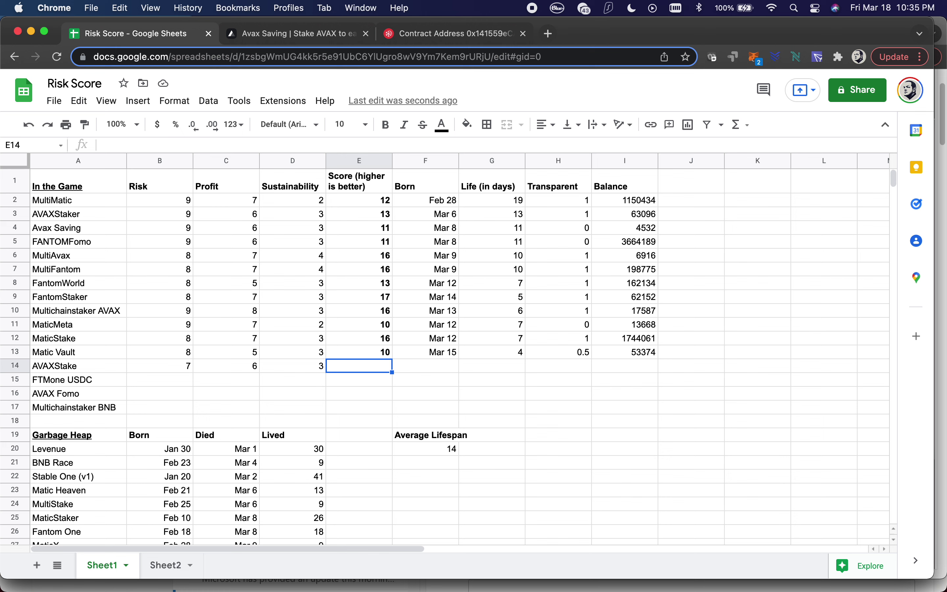
- Enter Mar 17 as AVAXStake's born date and copy Matic Vault's life-in-days formula into AVAXStake's row
{"action": "left_click", "coordinate": [416, 370]}
{"action": "type", "text": "Mar 17"}
{"action": "key", "text": "Tab"}
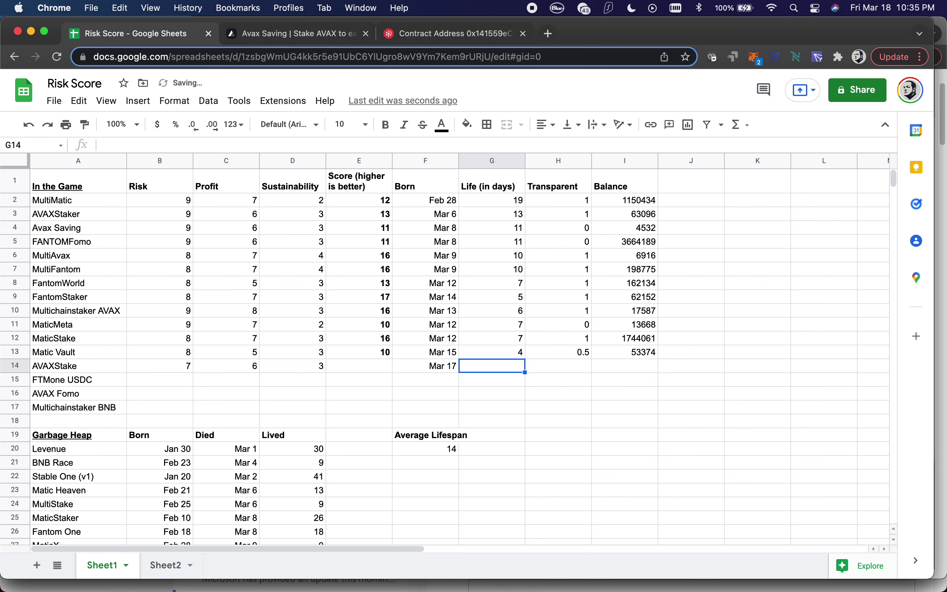
{"action": "left_click", "coordinate": [496, 351]}
{"action": "key", "text": "super+c"}
{"action": "left_click", "coordinate": [513, 370]}
{"action": "key", "text": "super+v"}
{"action": "left_click", "coordinate": [553, 370]}
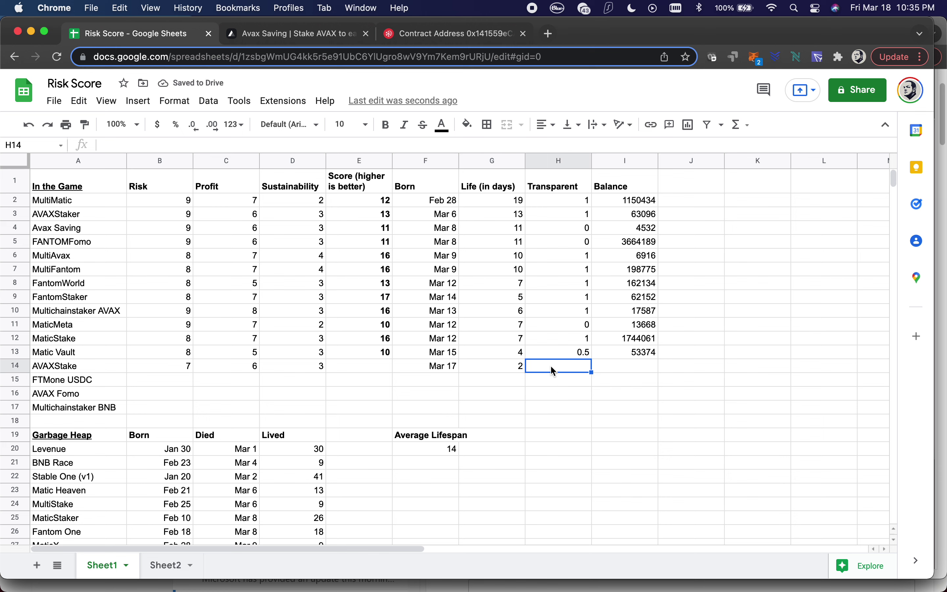
- Set AVAXStake's transparency to 1 and its balance to 31541
{"action": "type", "text": "1"}
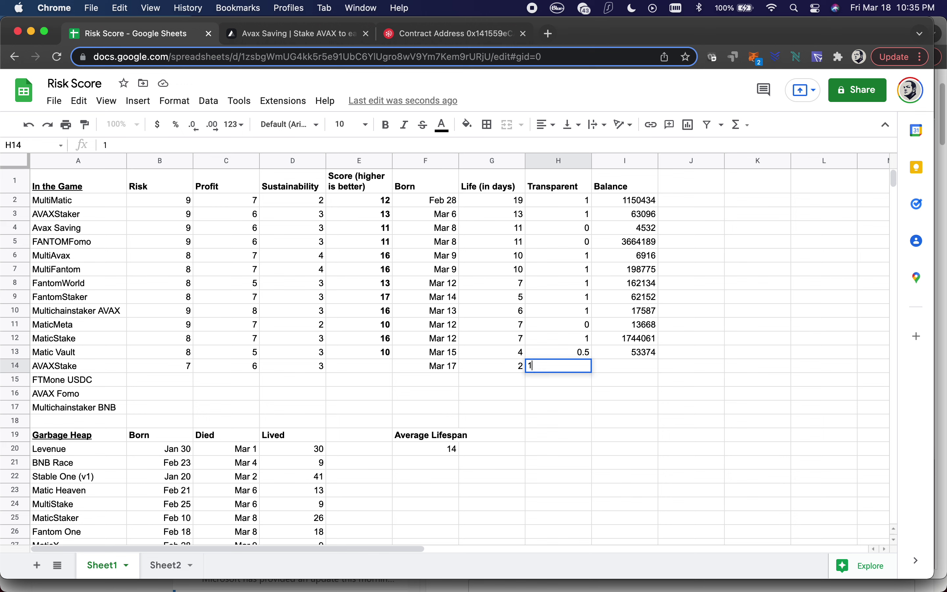
{"action": "key", "text": "Tab"}
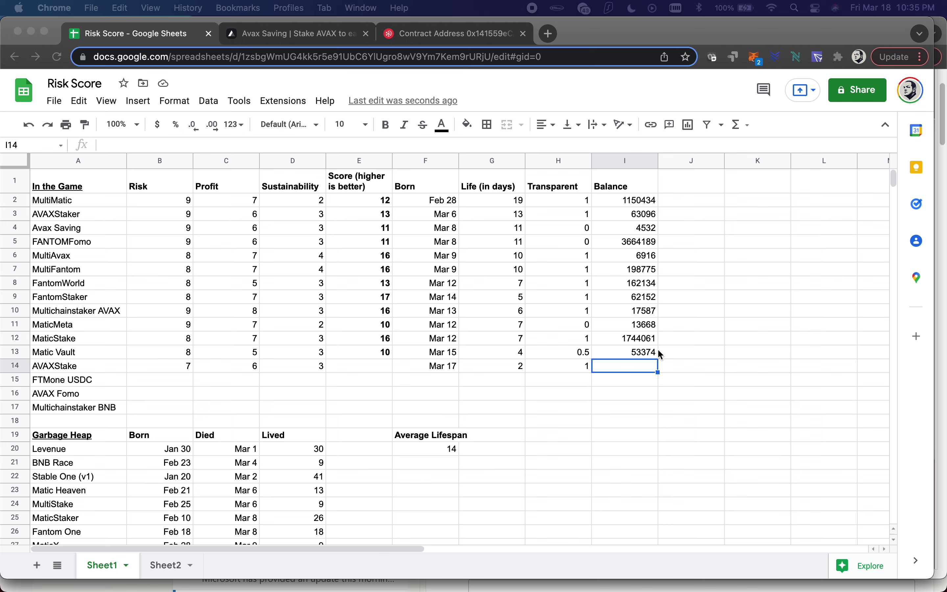
{"action": "left_click", "coordinate": [617, 370]}
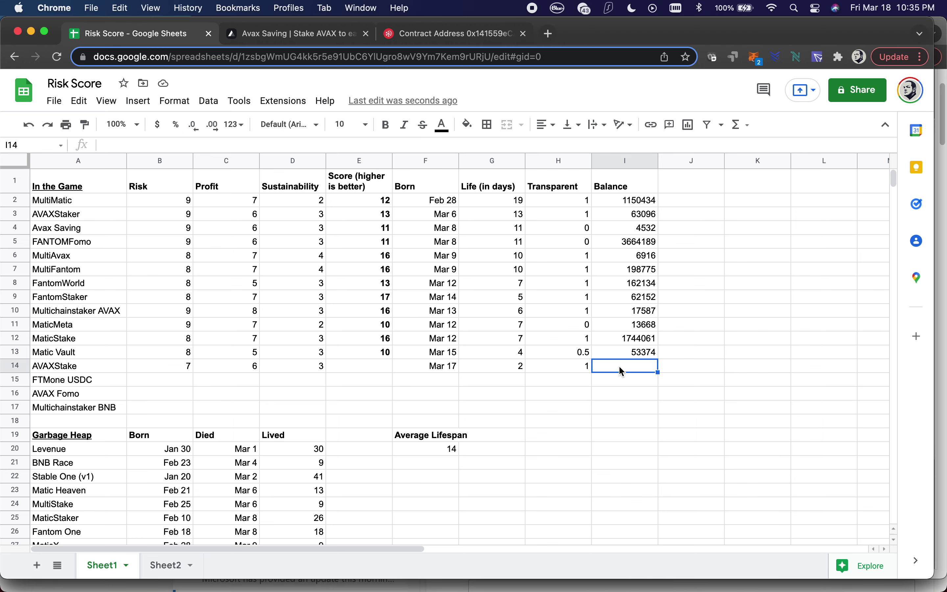
{"action": "type", "text": "31541"}
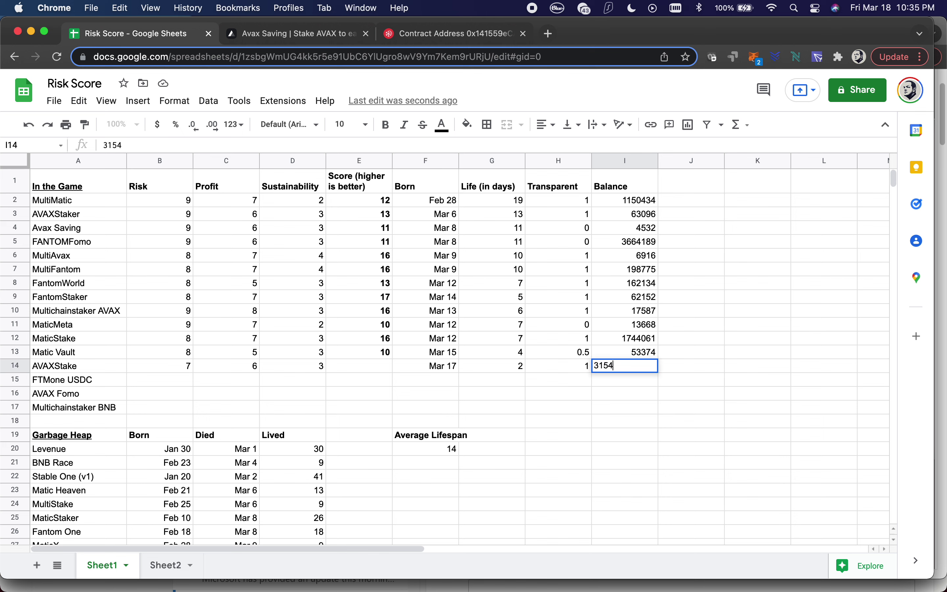
{"action": "left_click", "coordinate": [558, 365]}
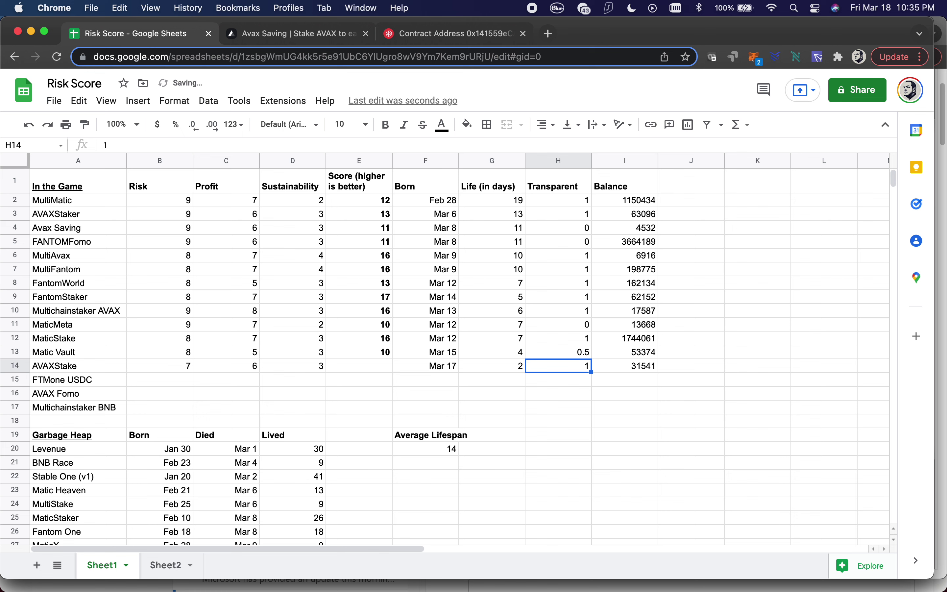
{"action": "left_click", "coordinate": [625, 366]}
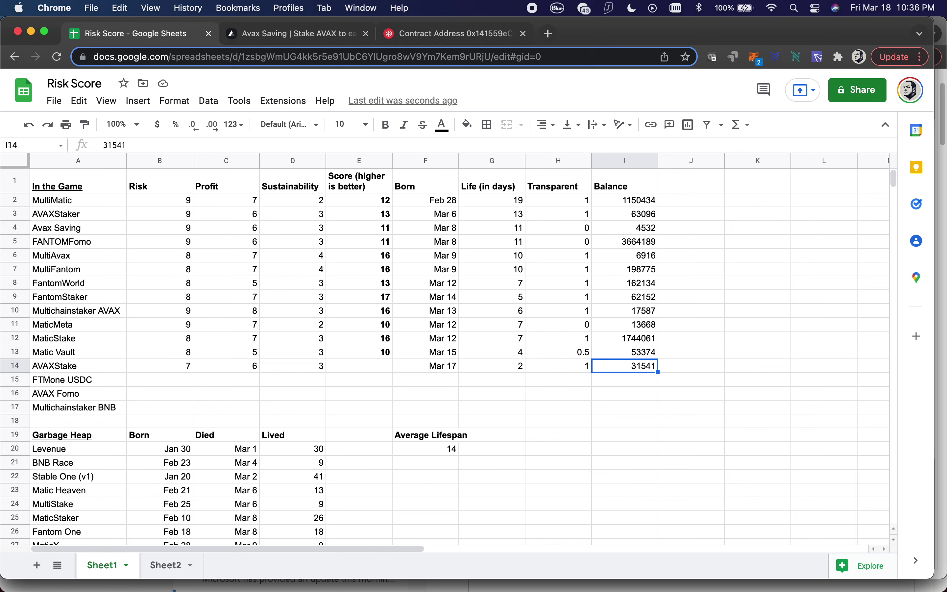
- Copy Matic Vault's score formula into AVAXStake's score cell
{"action": "key", "text": "Left"}
{"action": "key", "text": "Left"}
{"action": "key", "text": "Left"}
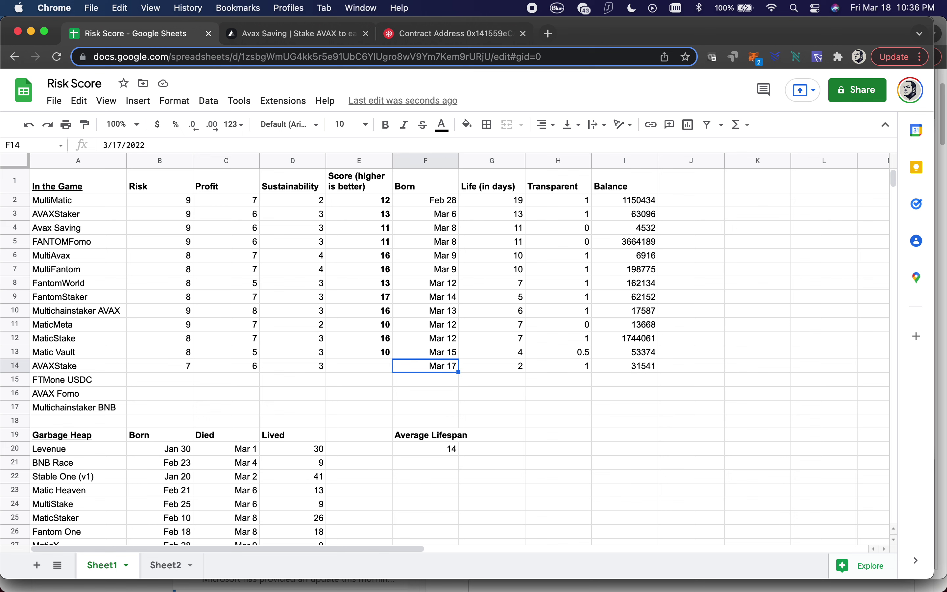
{"action": "key", "text": "Left"}
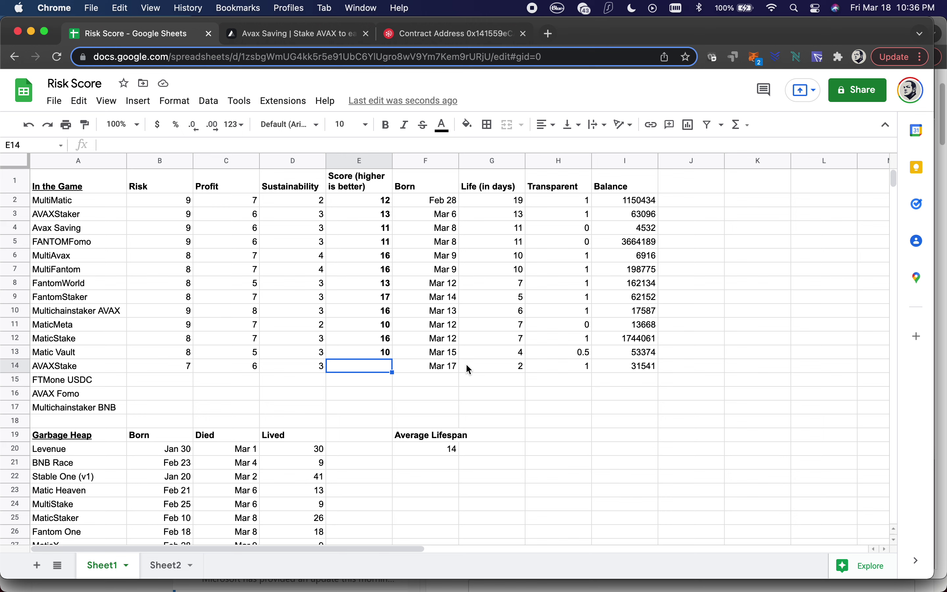
{"action": "left_click", "coordinate": [371, 355]}
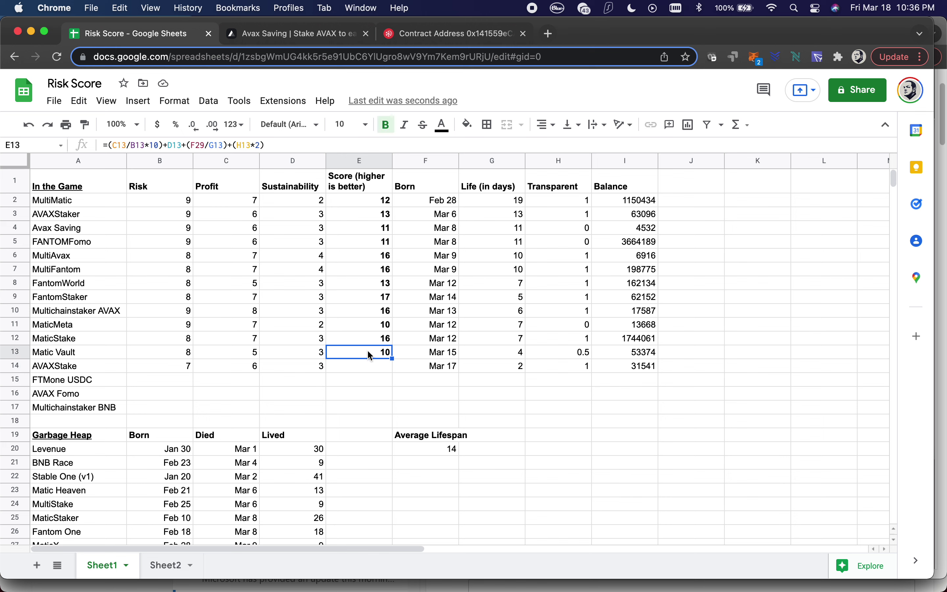
{"action": "key", "text": "cmd+c"}
{"action": "left_click", "coordinate": [367, 364]}
{"action": "key", "text": "cmd+v"}
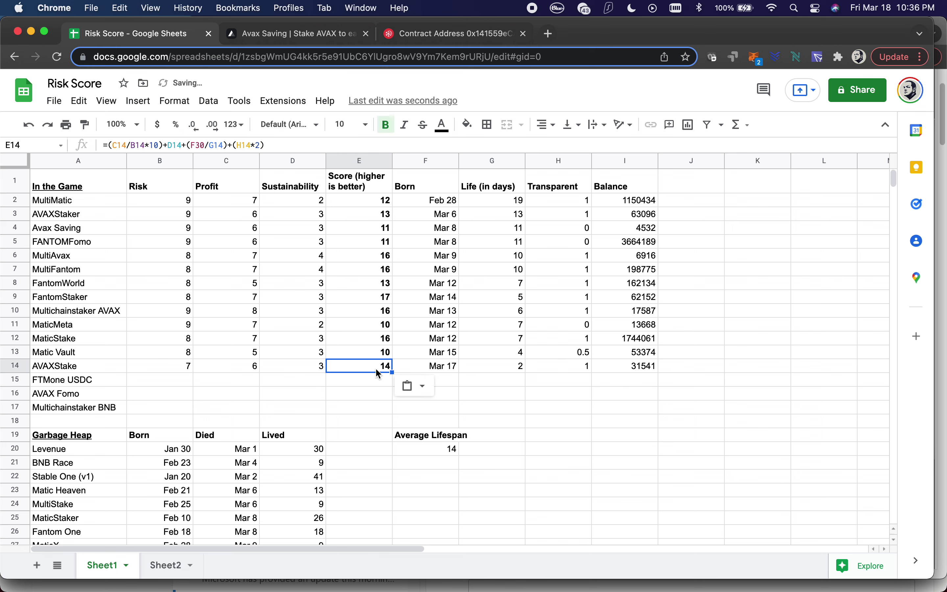
- Point the average lifespan reference in AVAXStake's score formula to F20
{"action": "left_click", "coordinate": [373, 380]}
{"action": "left_click", "coordinate": [374, 368]}
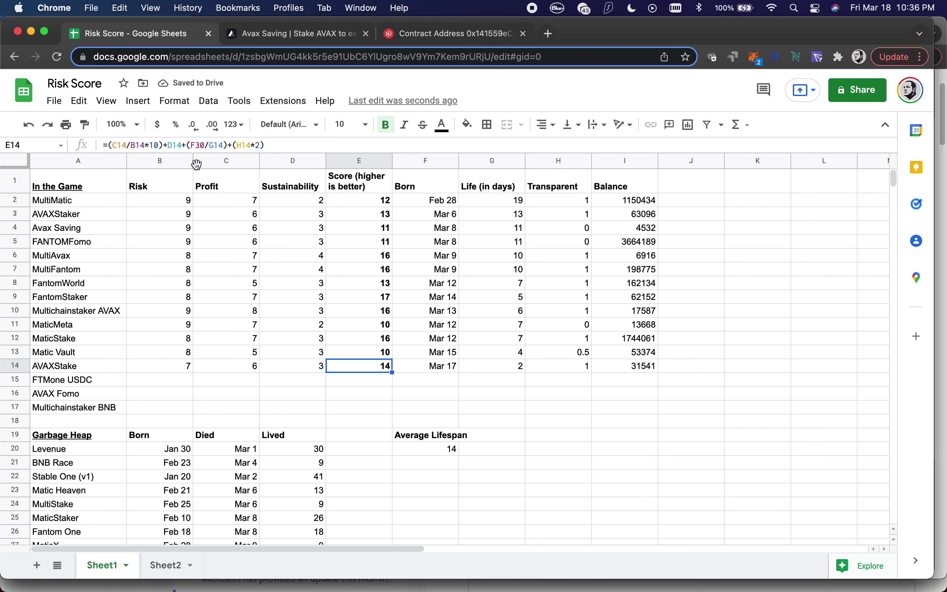
{"action": "left_click", "coordinate": [195, 143]}
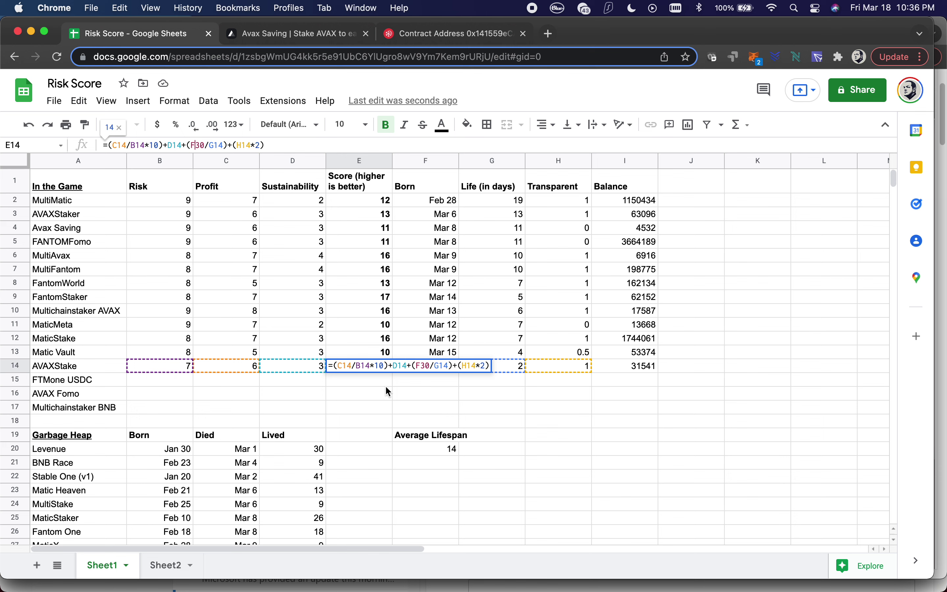
{"action": "scroll", "coordinate": [388, 392], "scroll_direction": "down", "scroll_amount": 3}
{"action": "scroll", "coordinate": [388, 392], "scroll_direction": "up", "scroll_amount": 3}
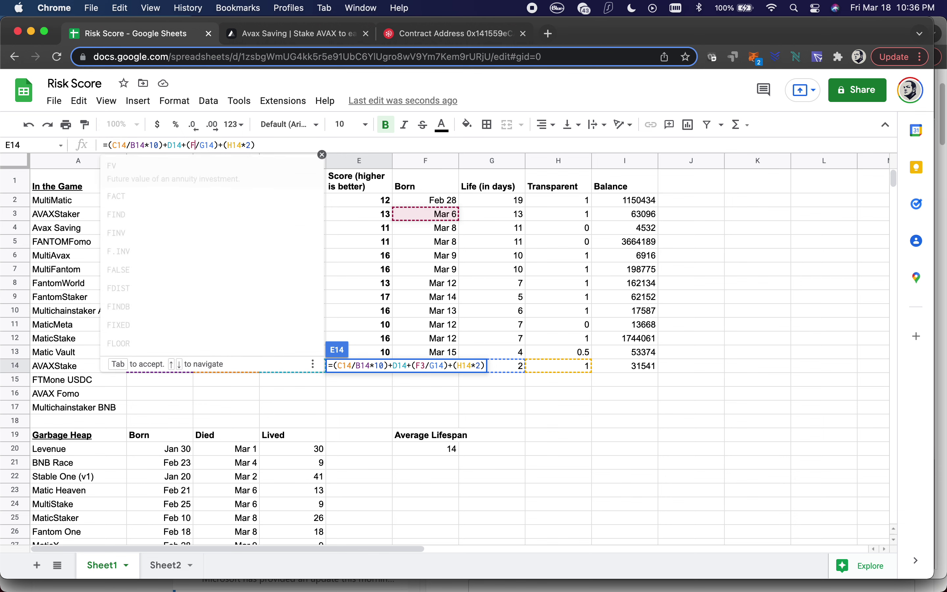
{"action": "key", "text": "Return"}
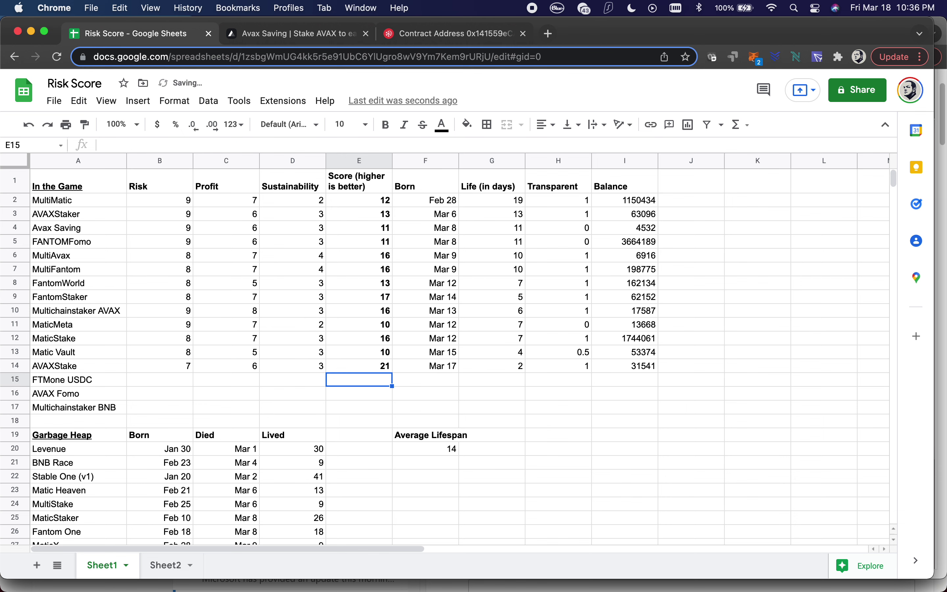
- Point the average lifespan reference in Matic Vault's score formula to F20
{"action": "left_click", "coordinate": [373, 352]}
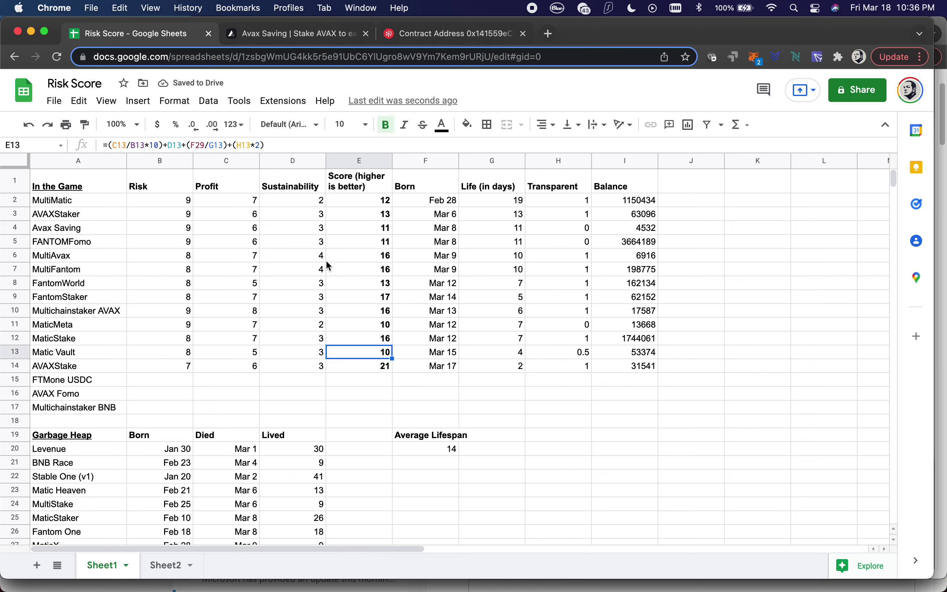
{"action": "left_click", "coordinate": [203, 145]}
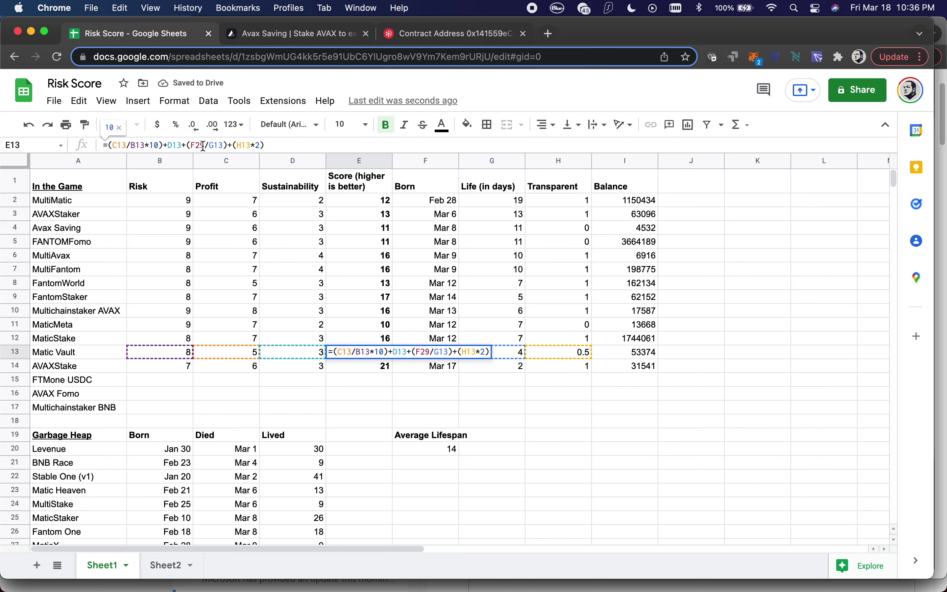
{"action": "key", "text": "BackSpace"}
{"action": "type", "text": "0"}
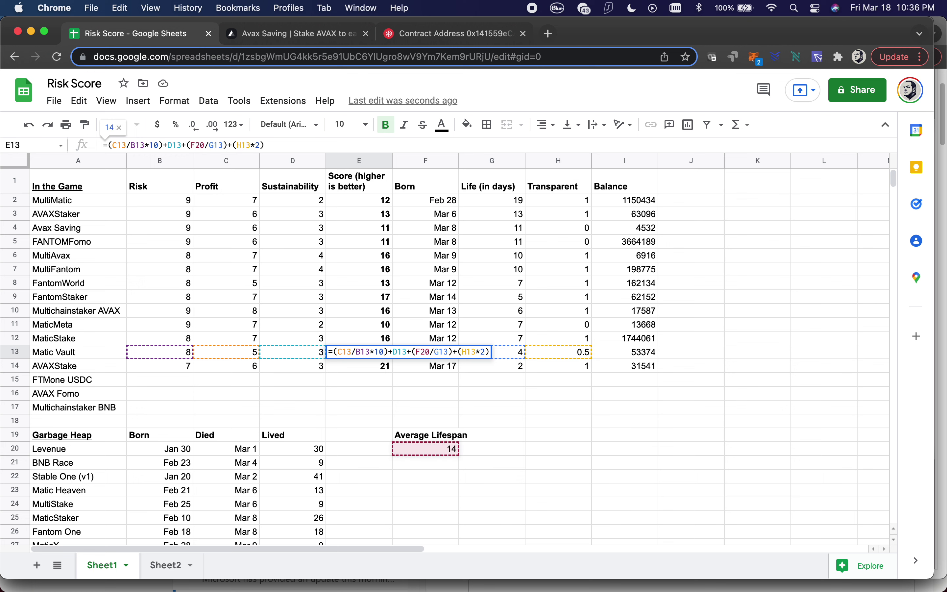
{"action": "key", "text": "Return"}
- Check the average lifespan reference in the score formulas of MaticStake and AVAXStake, and review AVAXStake's risk value
{"action": "left_click", "coordinate": [372, 337]}
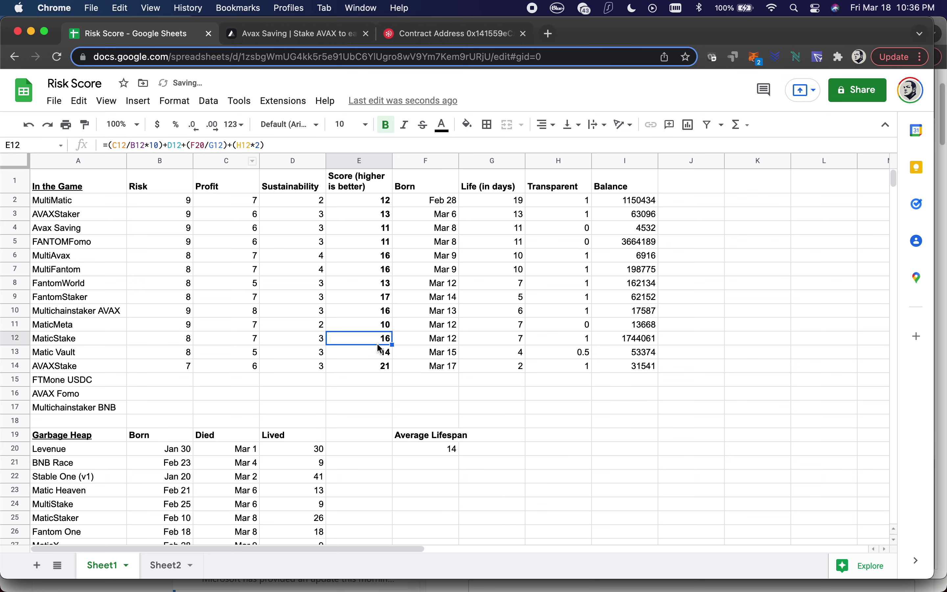
{"action": "left_click", "coordinate": [379, 370]}
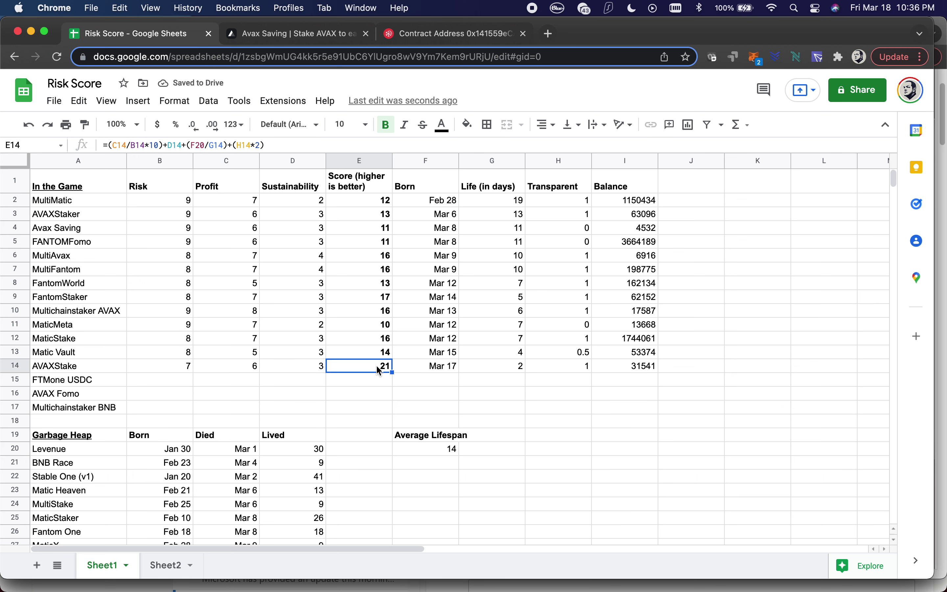
{"action": "scroll", "coordinate": [372, 376], "scroll_direction": "down", "scroll_amount": 2}
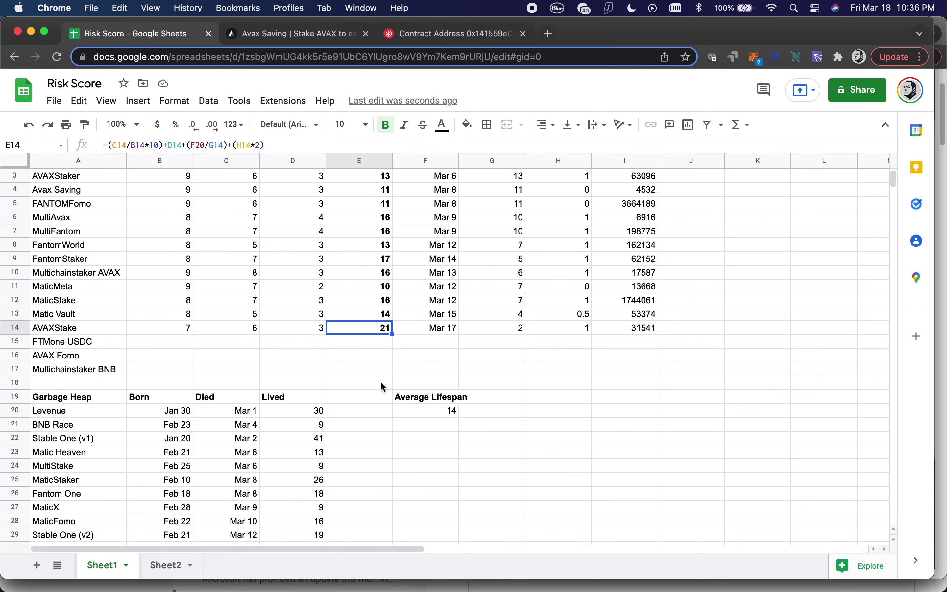
{"action": "scroll", "coordinate": [383, 388], "scroll_direction": "up", "scroll_amount": 2}
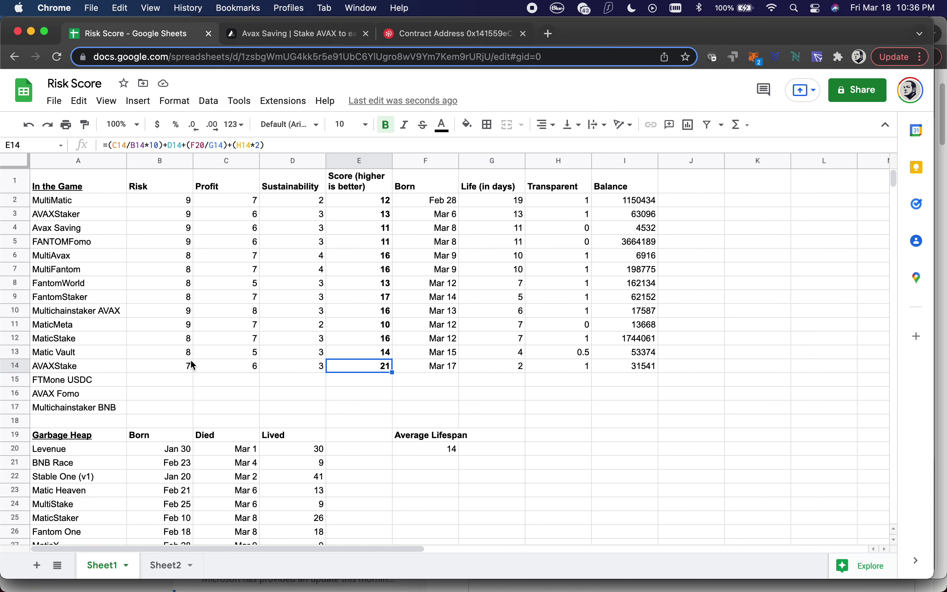
{"action": "left_click", "coordinate": [175, 367]}
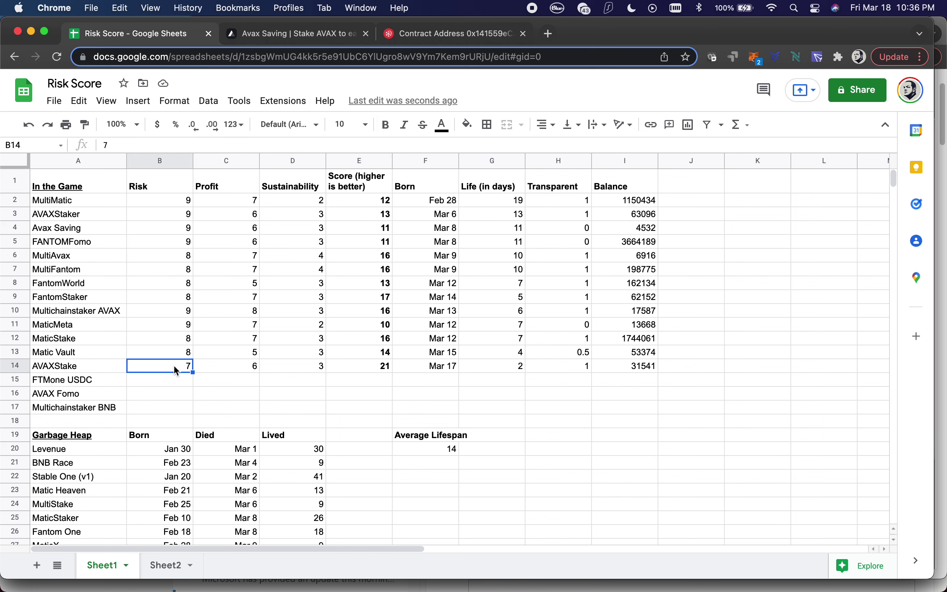
- Enter FTMone USDC's ratings: risk 5, profit 4 and sustainability 4
{"action": "left_click", "coordinate": [511, 367]}
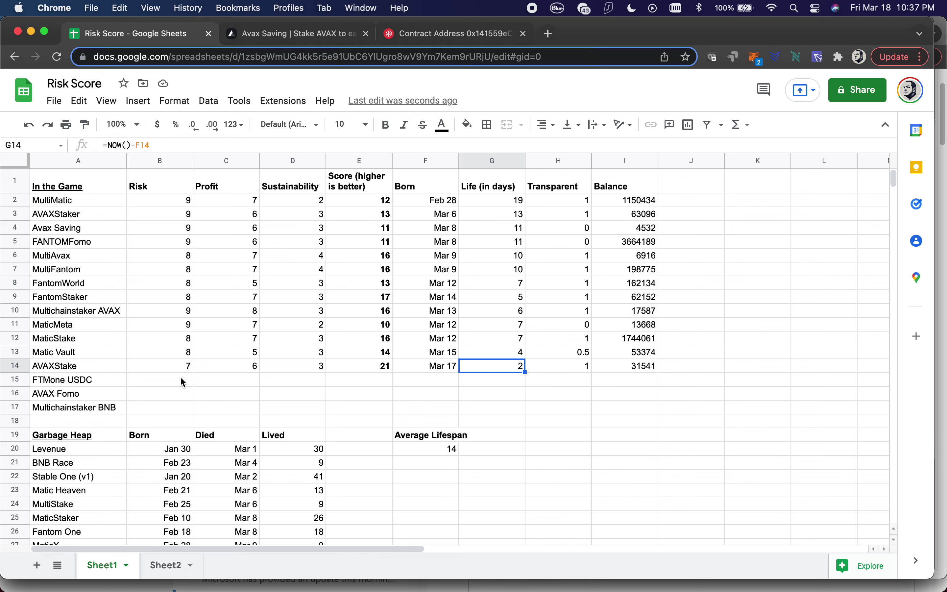
{"action": "left_click", "coordinate": [164, 380]}
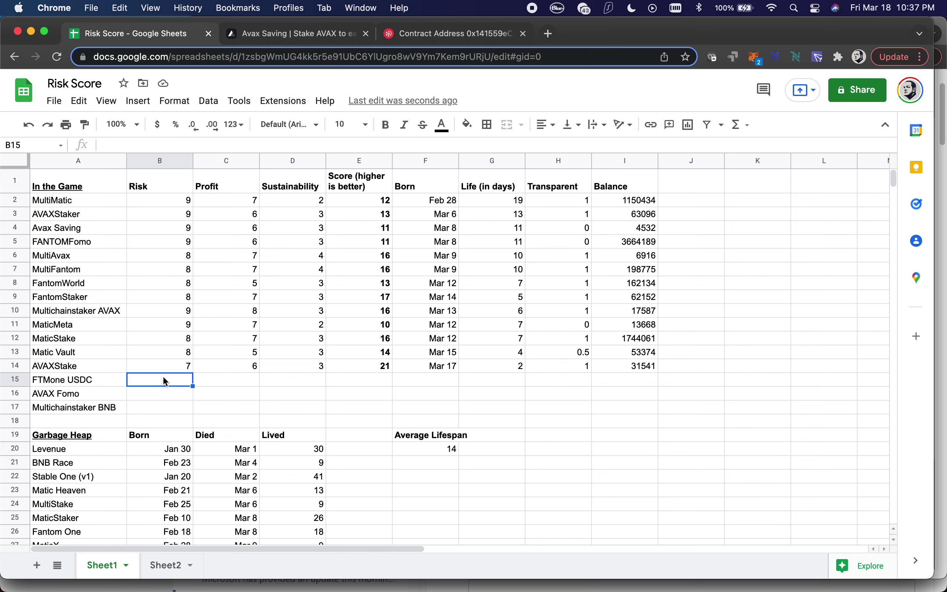
{"action": "type", "text": "5"}
{"action": "key", "text": "Tab"}
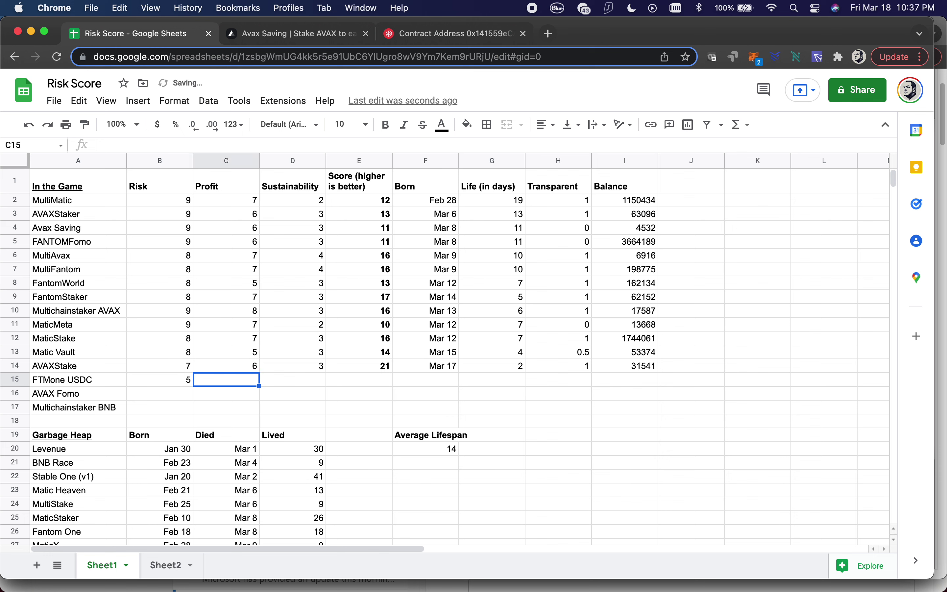
{"action": "type", "text": "4"}
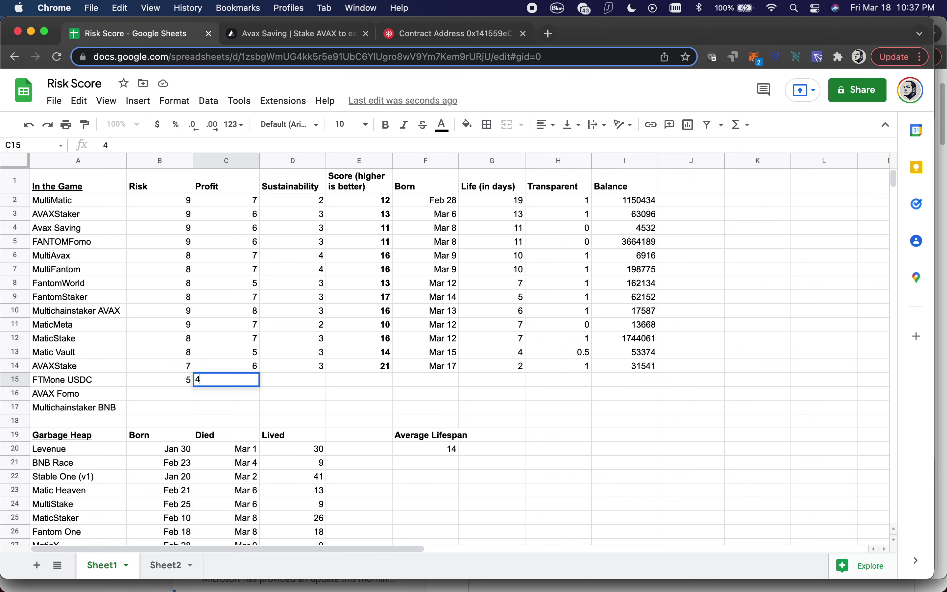
{"action": "key", "text": "Tab"}
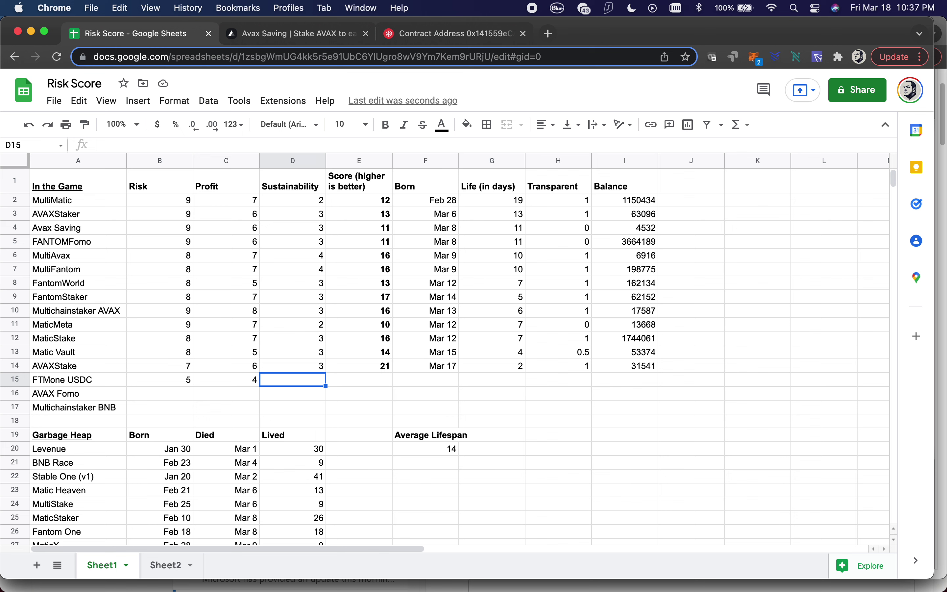
{"action": "type", "text": "4"}
{"action": "key", "text": "Tab"}
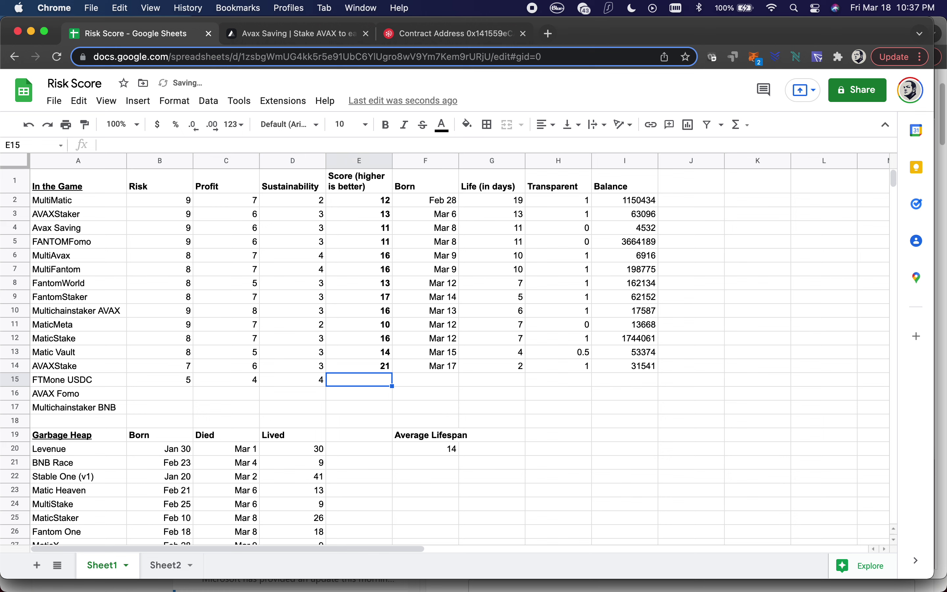
- Enter Mar 18 as FTMone USDC's born date
{"action": "left_click", "coordinate": [426, 379]}
{"action": "type", "text": "Mar"}
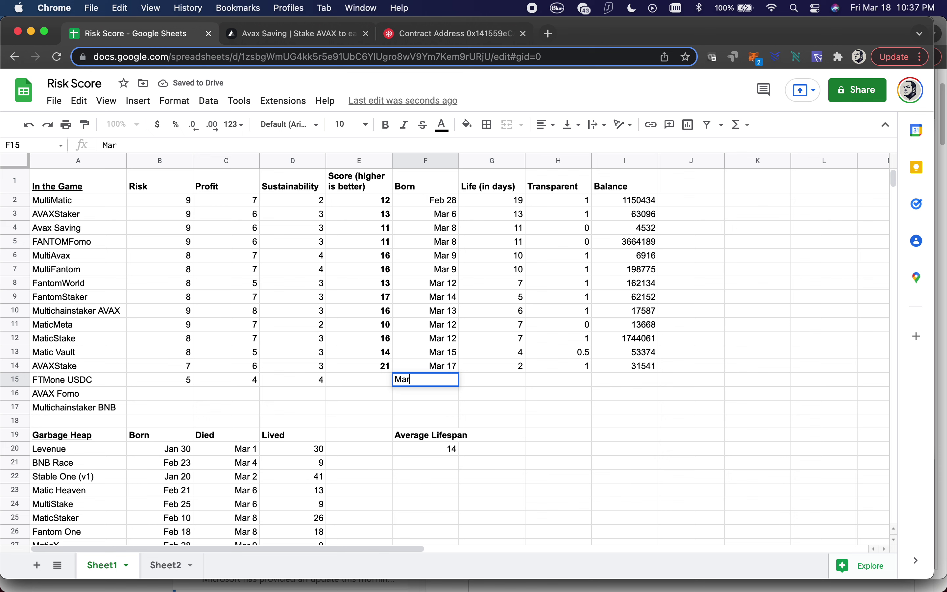
{"action": "key", "text": "Tab"}
{"action": "left_click", "coordinate": [426, 380]}
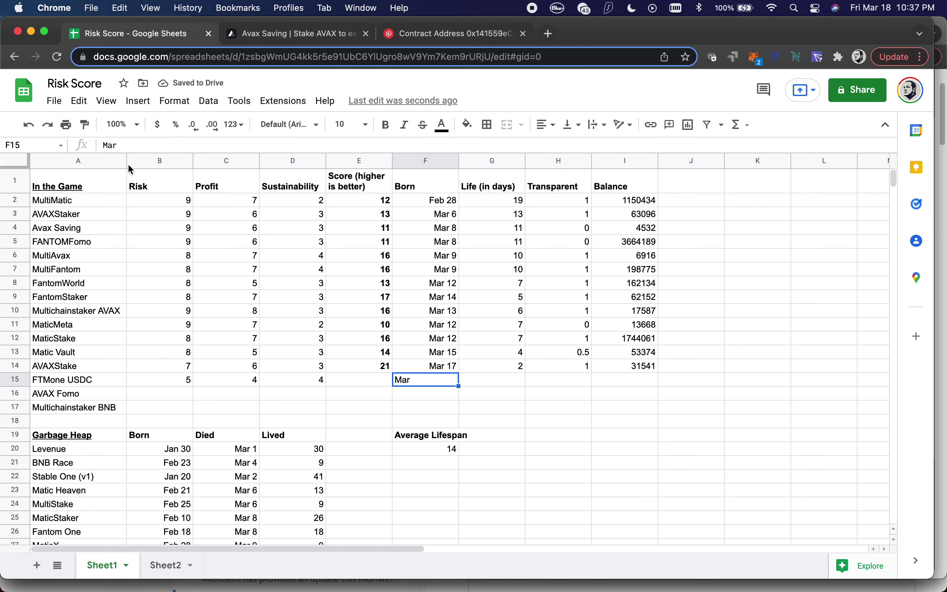
{"action": "left_click", "coordinate": [133, 146]}
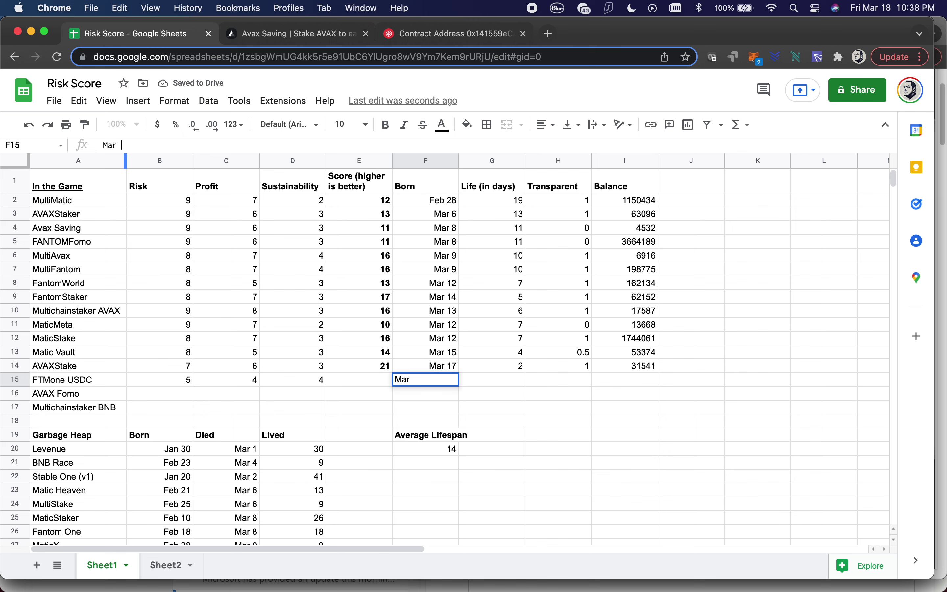
{"action": "type", "text": "18"}
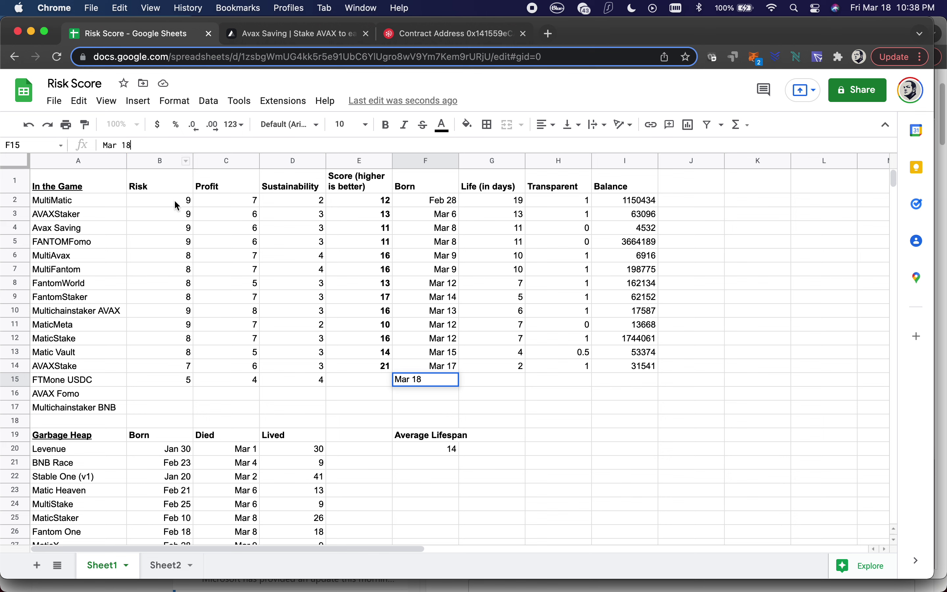
{"action": "left_click", "coordinate": [488, 375]}
- Copy AVAXStake's life-in-days formula into FTMone USDC's life cell
{"action": "left_click", "coordinate": [490, 367]}
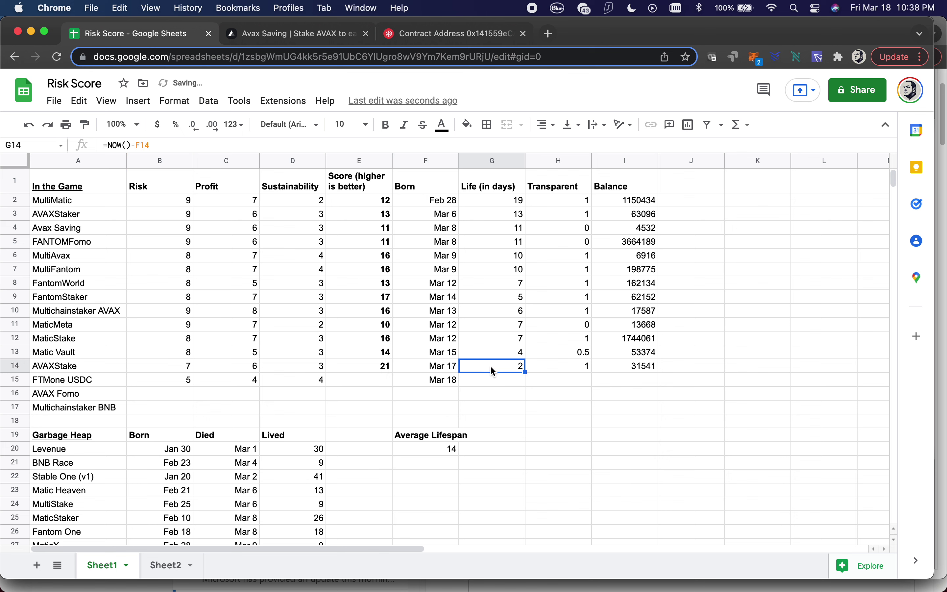
{"action": "key", "text": "super+c"}
{"action": "left_click", "coordinate": [491, 379]}
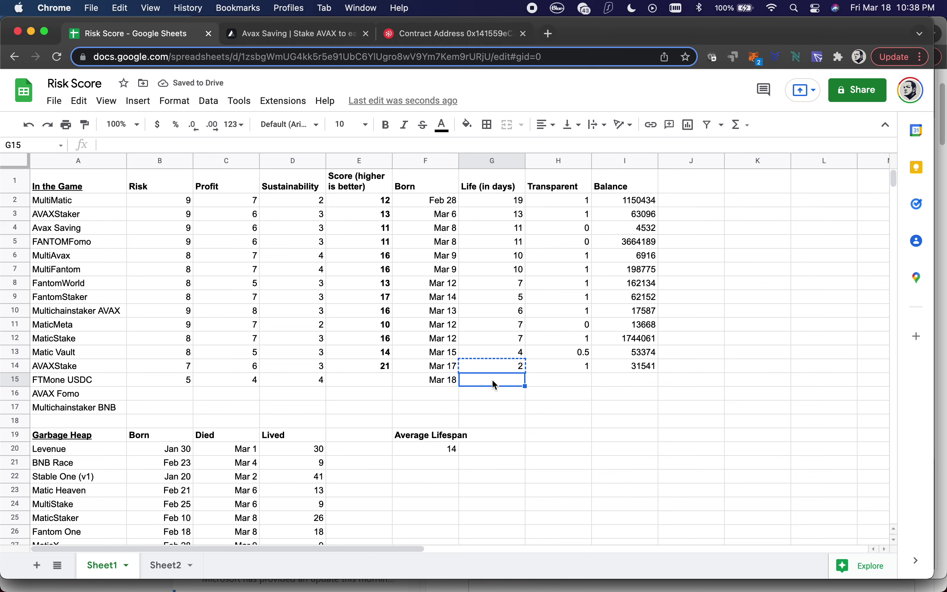
{"action": "key", "text": "super+v"}
- Set FTMone USDC's transparency to 0 and its balance to 36960
{"action": "left_click", "coordinate": [561, 379]}
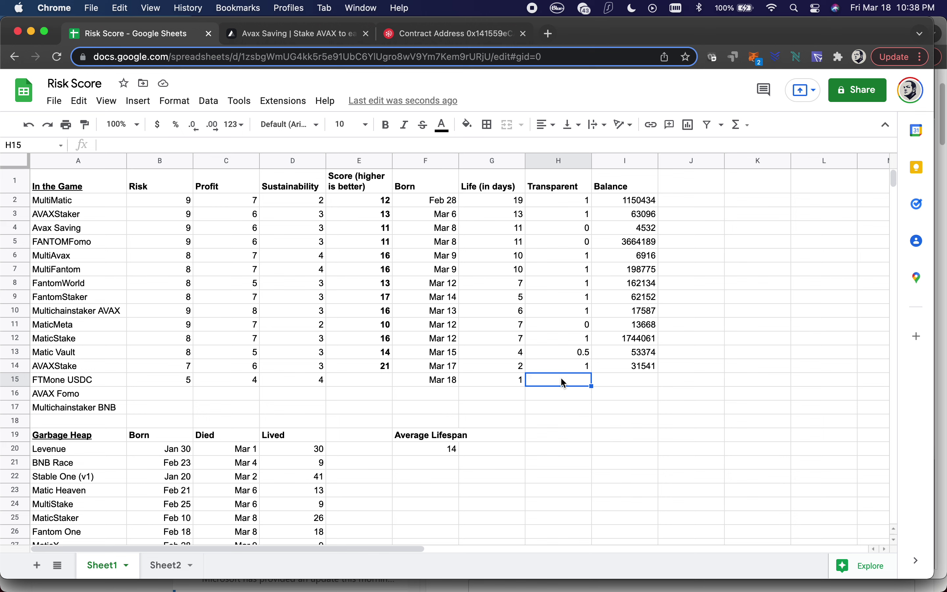
{"action": "type", "text": "0"}
{"action": "left_click", "coordinate": [623, 382]}
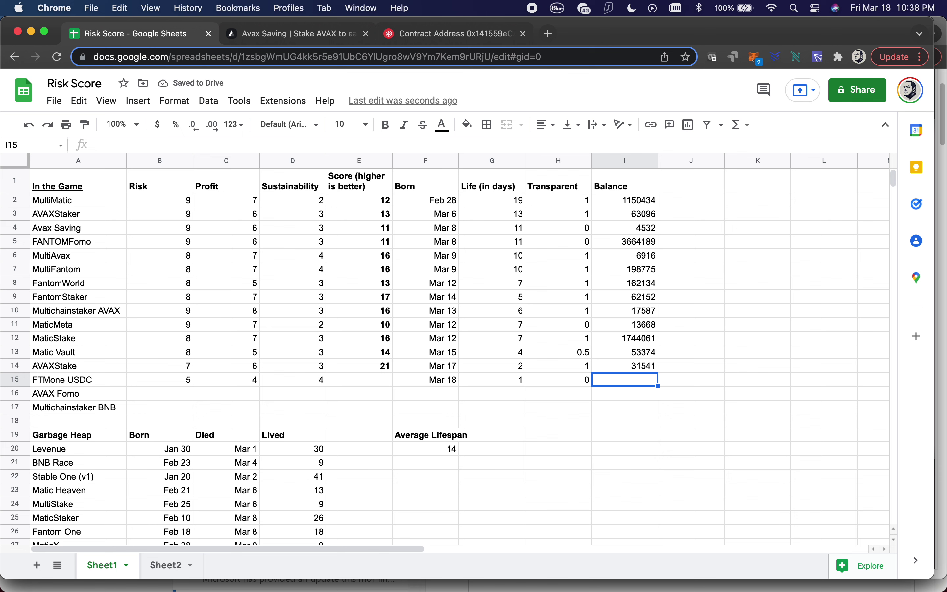
{"action": "key", "text": "super+shift+5"}
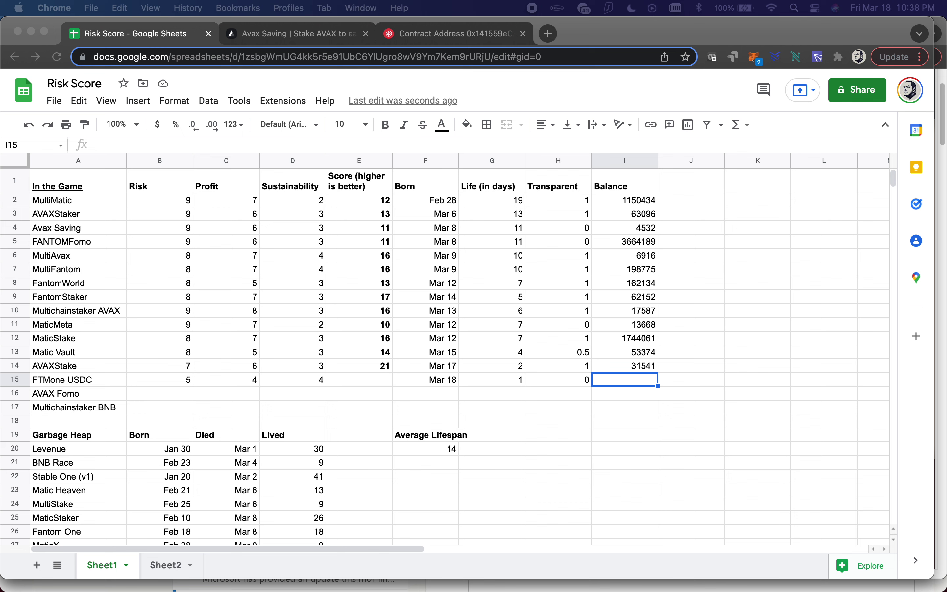
{"action": "left_click", "coordinate": [615, 382]}
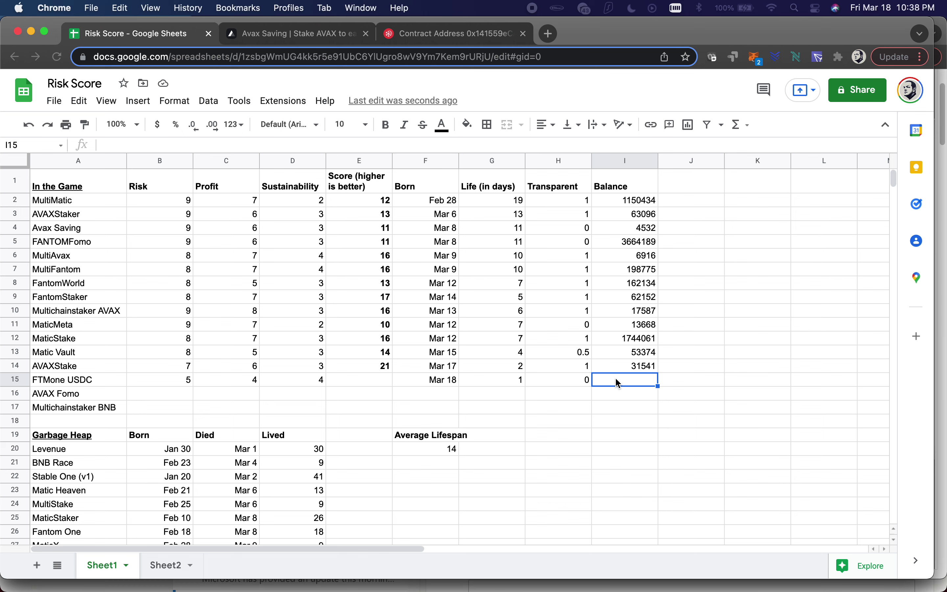
{"action": "type", "text": "36960"}
{"action": "key", "text": "Left"}
- Copy AVAXStake's score formula into FTMone USDC's score cell
{"action": "key", "text": "Left"}
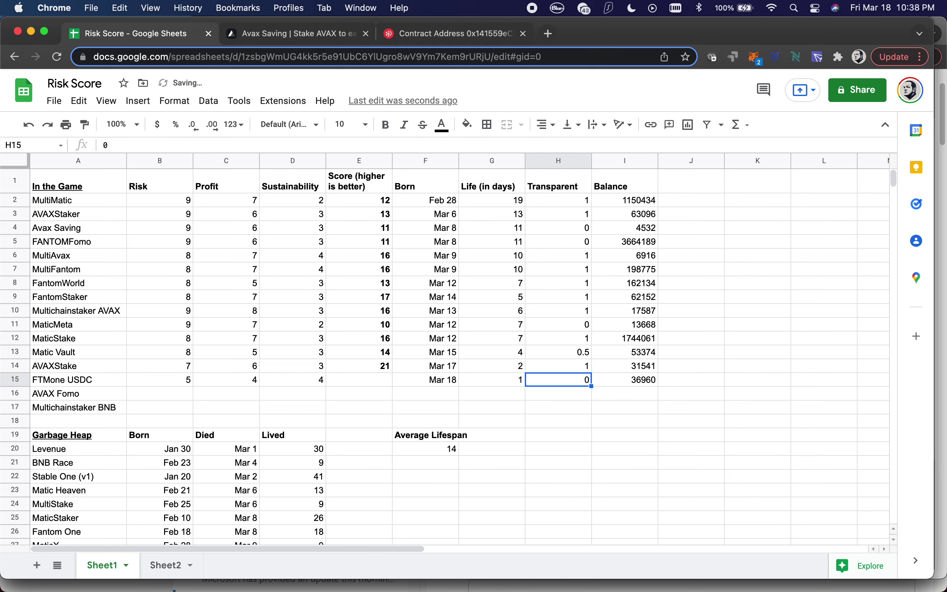
{"action": "key", "text": "Left"}
{"action": "key", "text": "Left"}
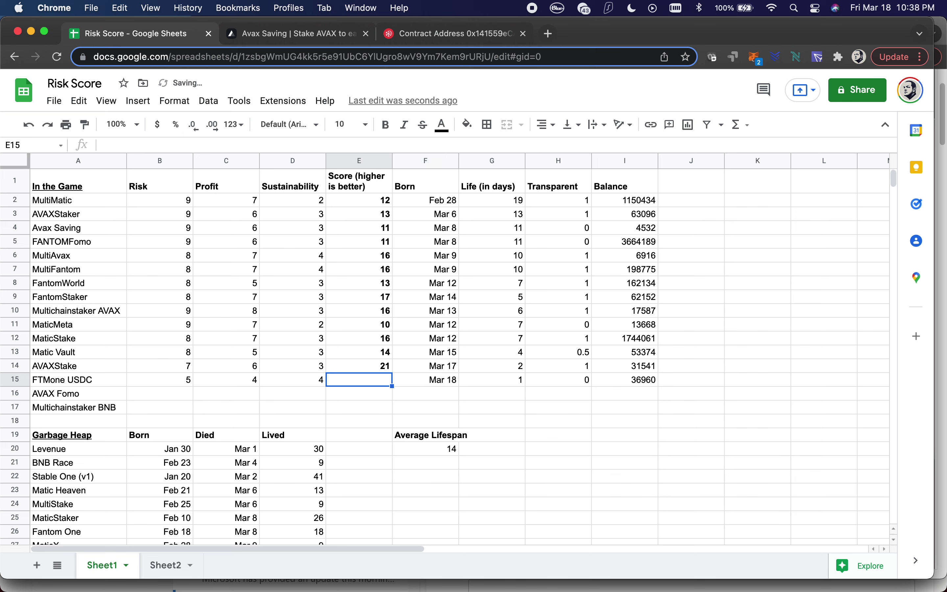
{"action": "left_click", "coordinate": [377, 370]}
{"action": "key", "text": "super+c"}
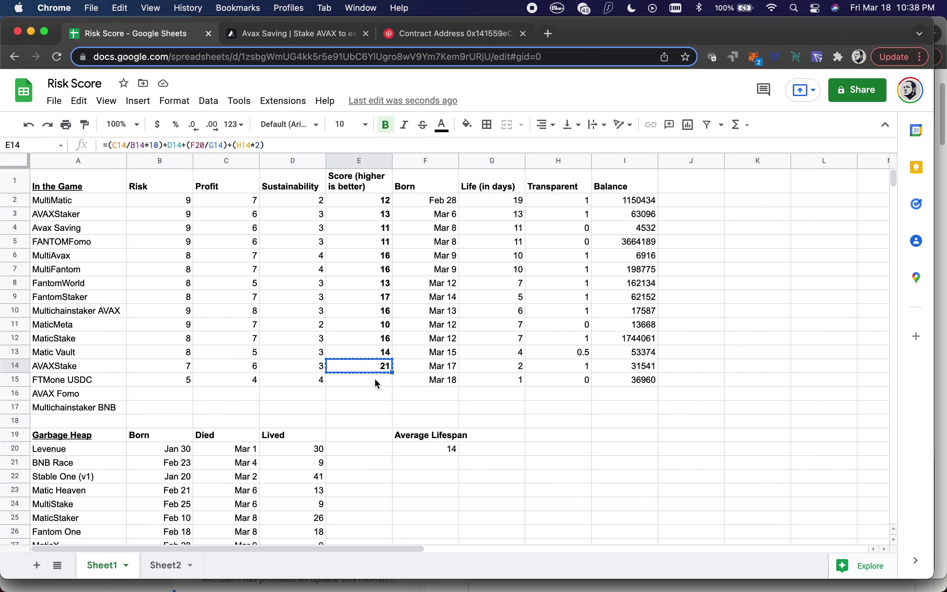
{"action": "left_click", "coordinate": [374, 380]}
{"action": "key", "text": "super+v"}
{"action": "left_click", "coordinate": [376, 396]}
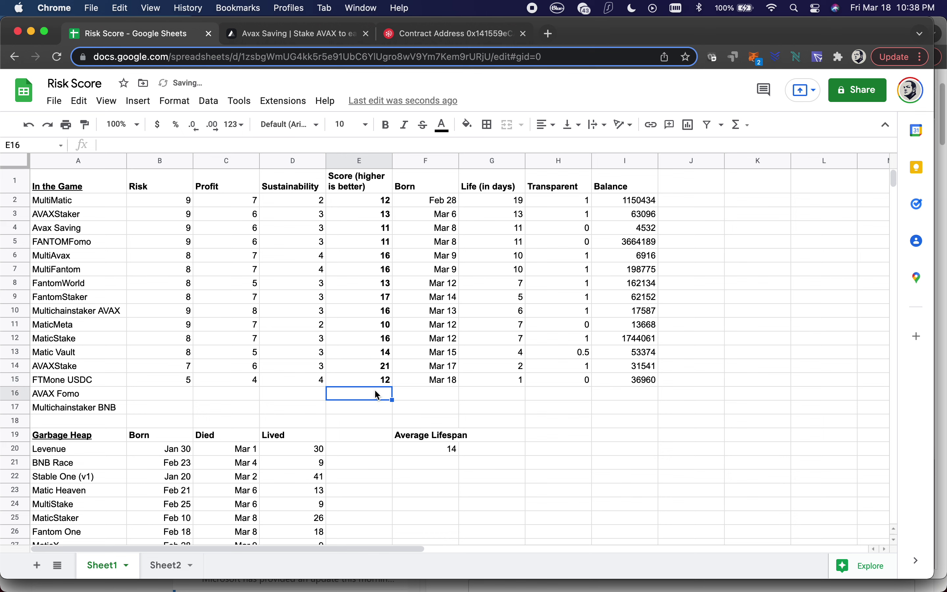
- Point the average lifespan reference in FTMone USDC's score formula to F20
{"action": "left_click", "coordinate": [374, 378]}
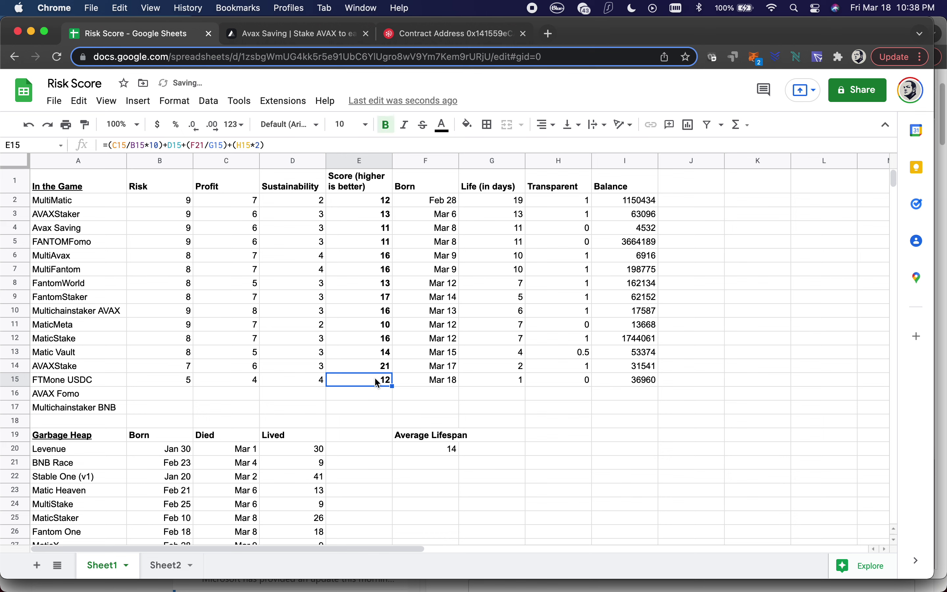
{"action": "left_click", "coordinate": [204, 146]}
{"action": "key", "text": "BackSpace"}
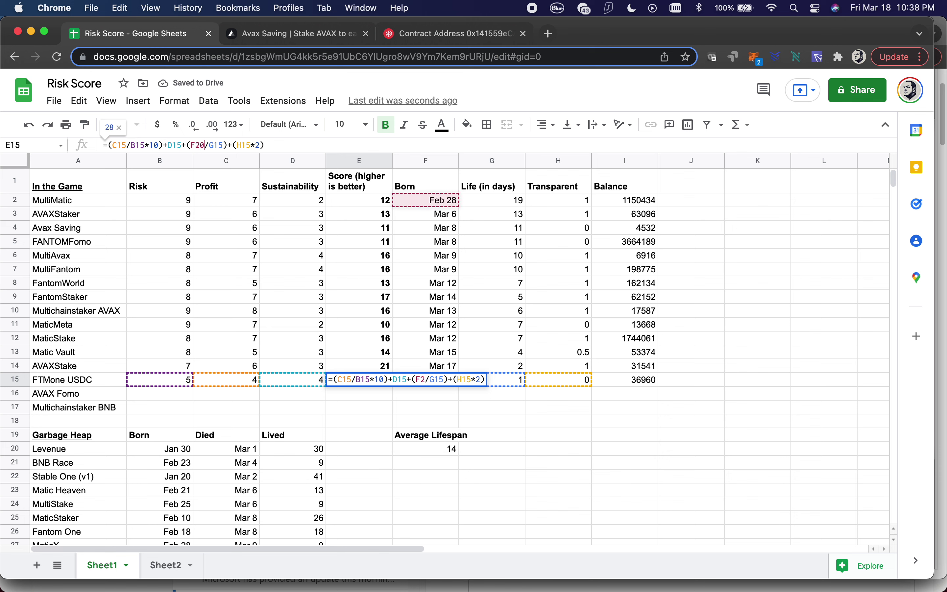
{"action": "type", "text": "0"}
{"action": "key", "text": "Return"}
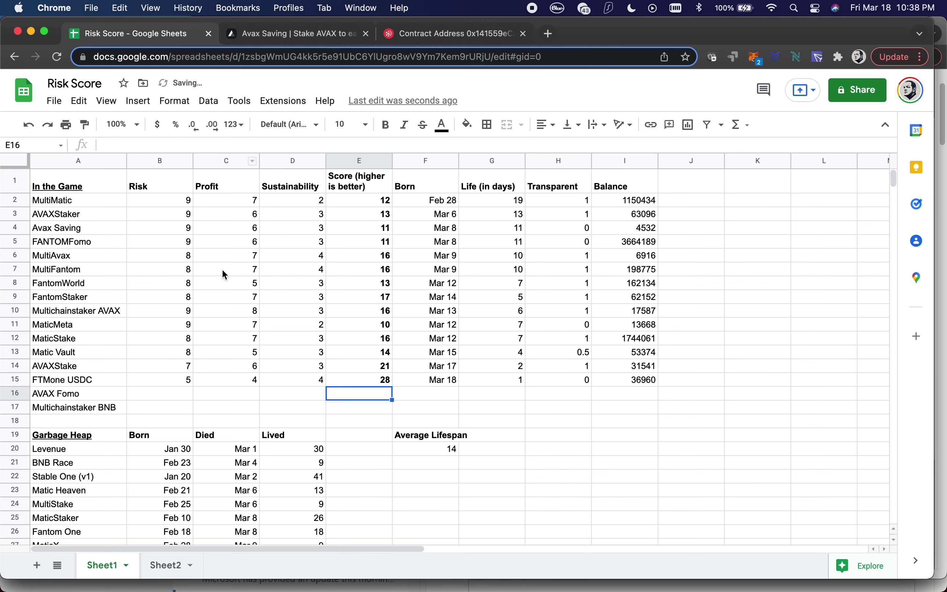
- Enter 4524 as AVAX Fomo's balance
{"action": "left_click", "coordinate": [162, 395]}
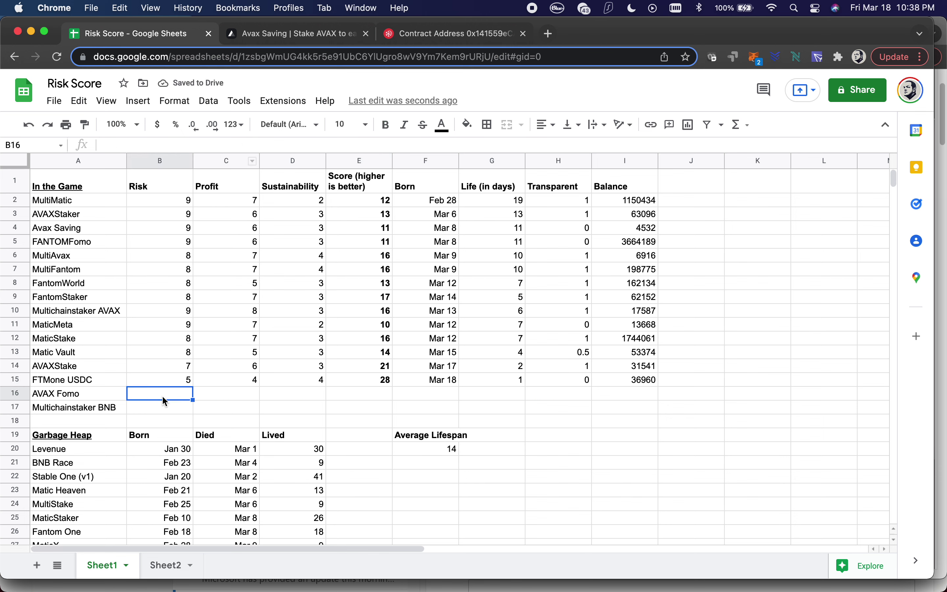
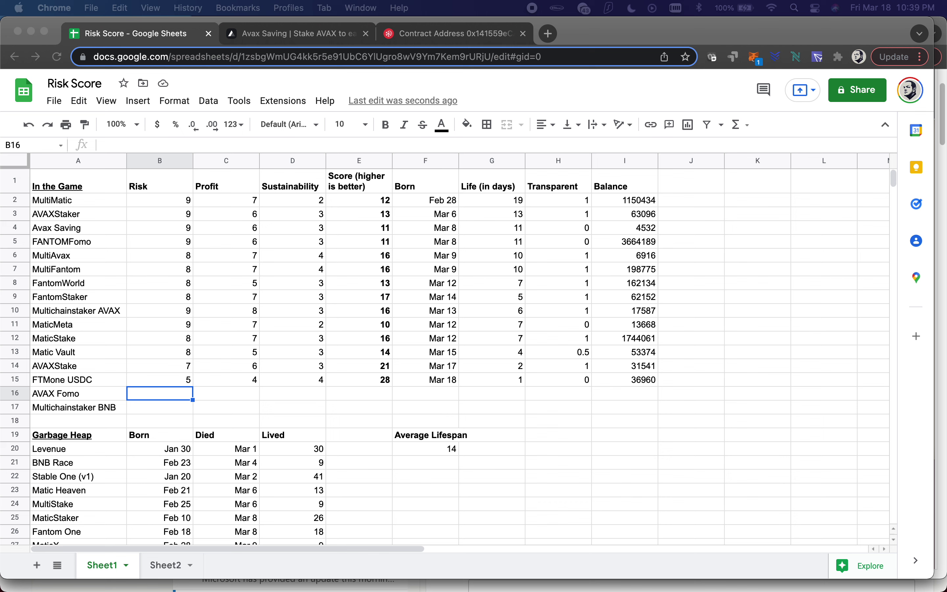
{"action": "left_click", "coordinate": [606, 391]}
{"action": "left_click", "coordinate": [607, 392]}
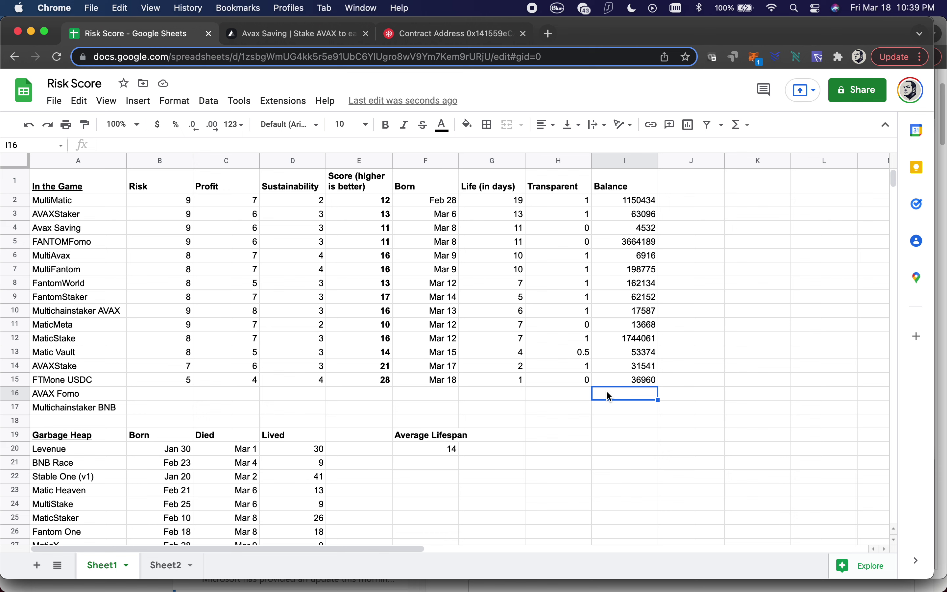
{"action": "type", "text": "4524"}
{"action": "key", "text": "Left"}
- Enter AVAX Fomo's ratings: risk 4, profit 6 and sustainability 5
{"action": "key", "text": "Left"}
{"action": "key", "text": "Left"}
{"action": "key", "text": "Left"}
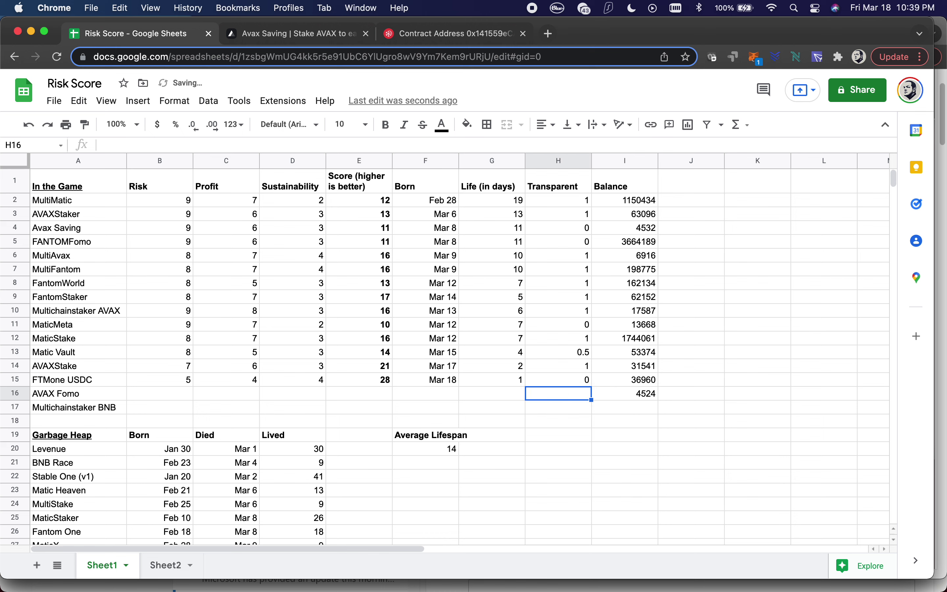
{"action": "key", "text": "Left"}
{"action": "key", "text": "Left"}
{"action": "key", "text": "Left"}
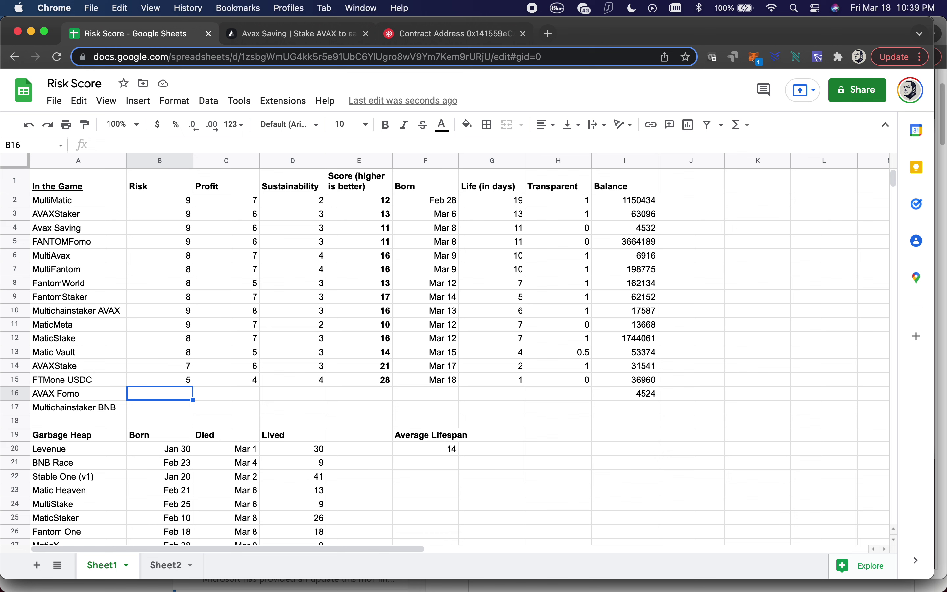
{"action": "type", "text": "4"}
{"action": "key", "text": "Tab"}
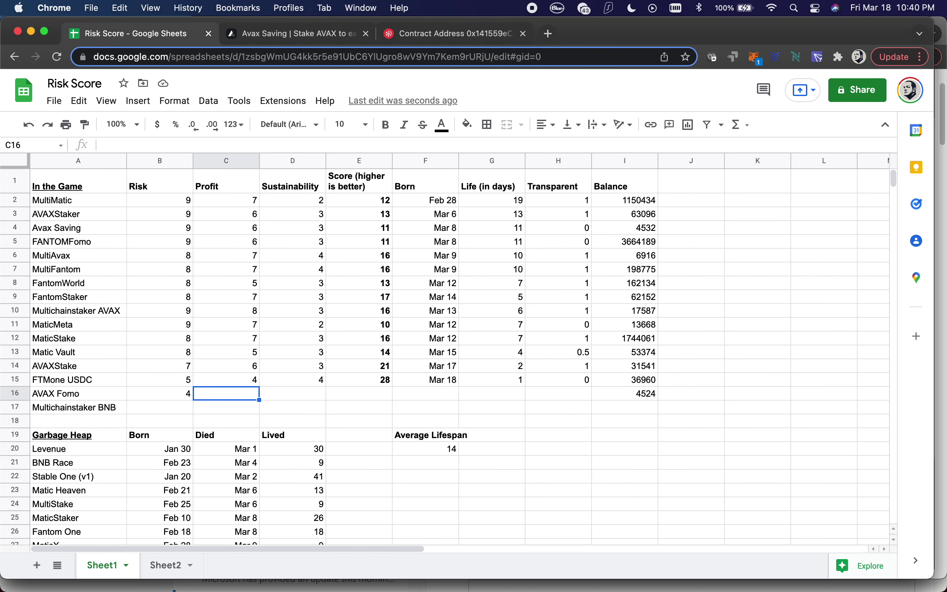
{"action": "type", "text": "6"}
{"action": "key", "text": "Tab"}
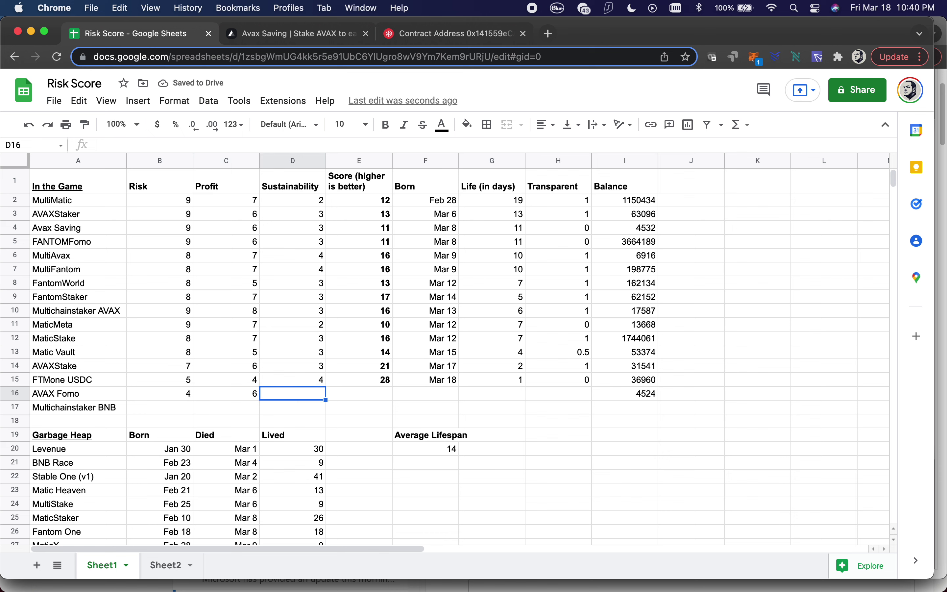
{"action": "type", "text": "5"}
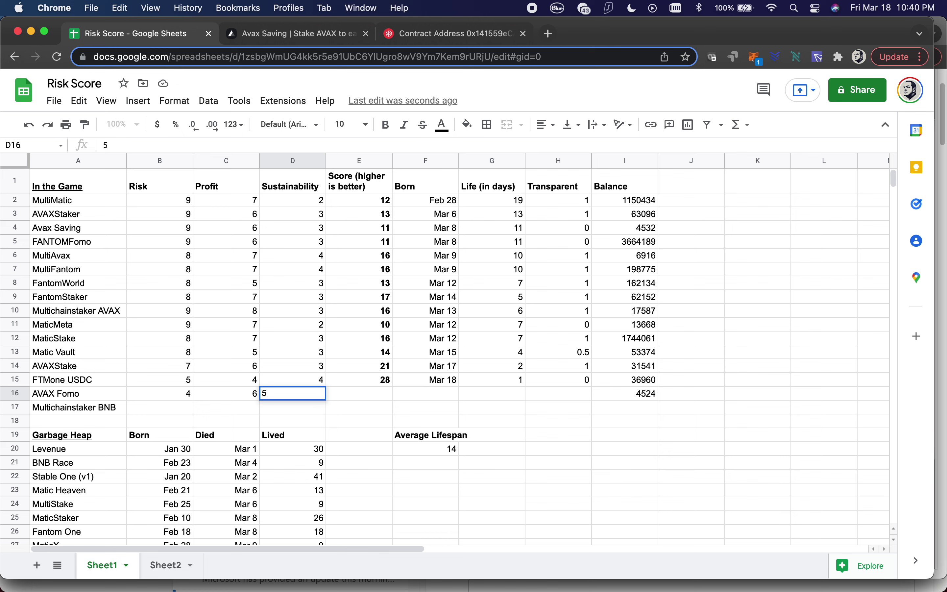
{"action": "key", "text": "Tab"}
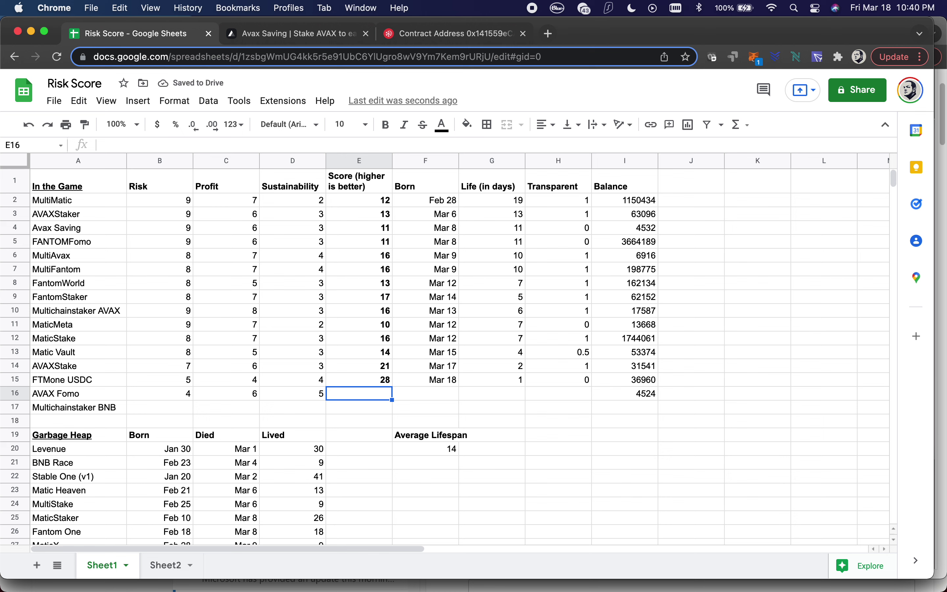
- Enter Mar 17 as AVAX Fomo's born date
{"action": "key", "text": "Tab"}
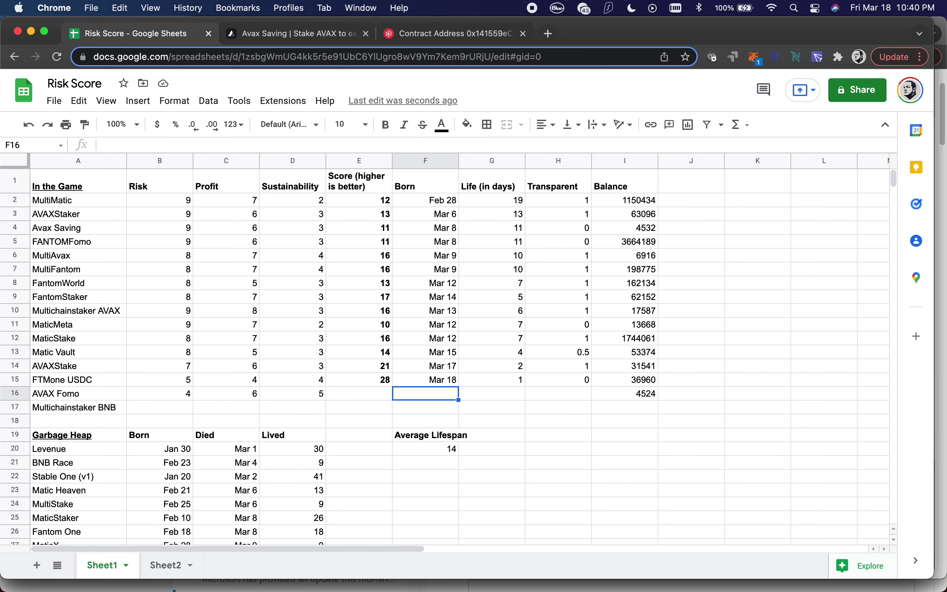
{"action": "type", "text": "Ma"}
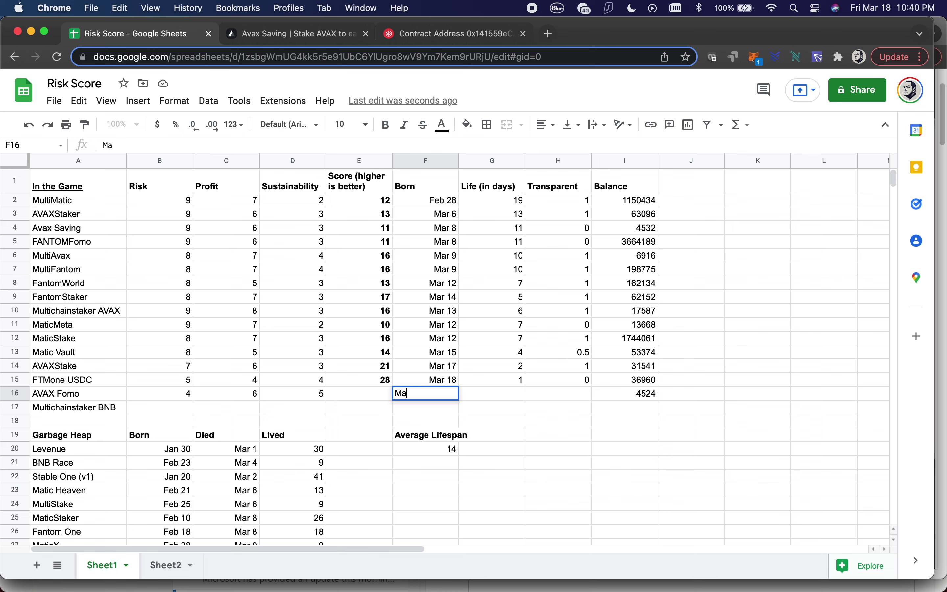
{"action": "type", "text": "r 17"}
{"action": "key", "text": "Tab"}
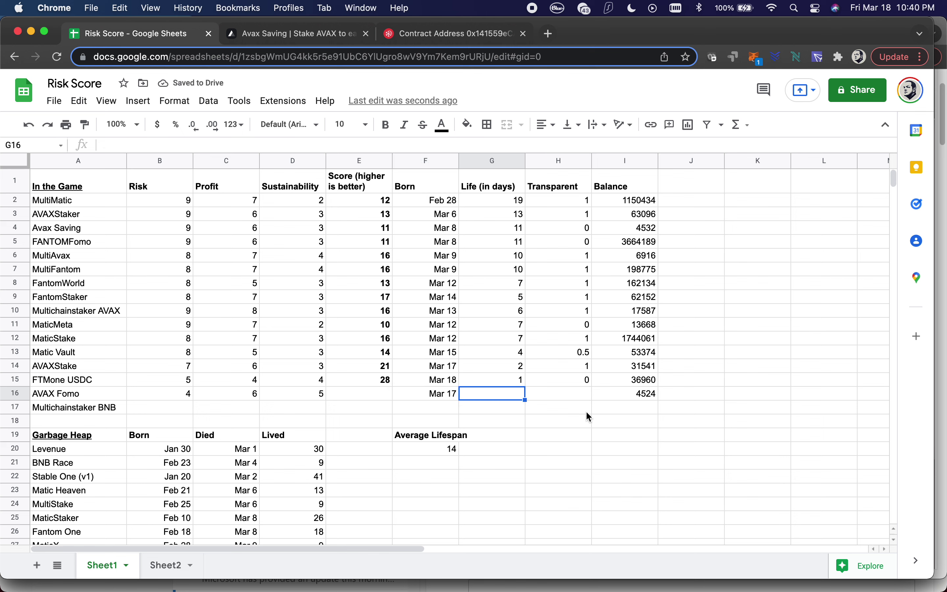
- Move the life formula from FTMone USDC's row to AVAX Fomo's and fill in FTMone USDC's life again as 1 day
{"action": "left_click", "coordinate": [511, 382]}
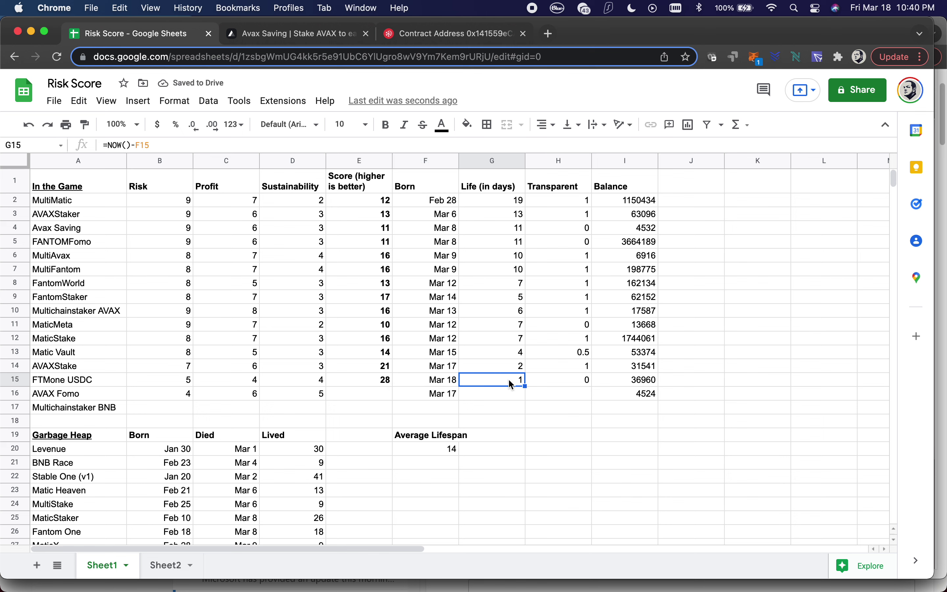
{"action": "left_click_drag", "start_coordinate": [511, 385], "coordinate": [511, 396]}
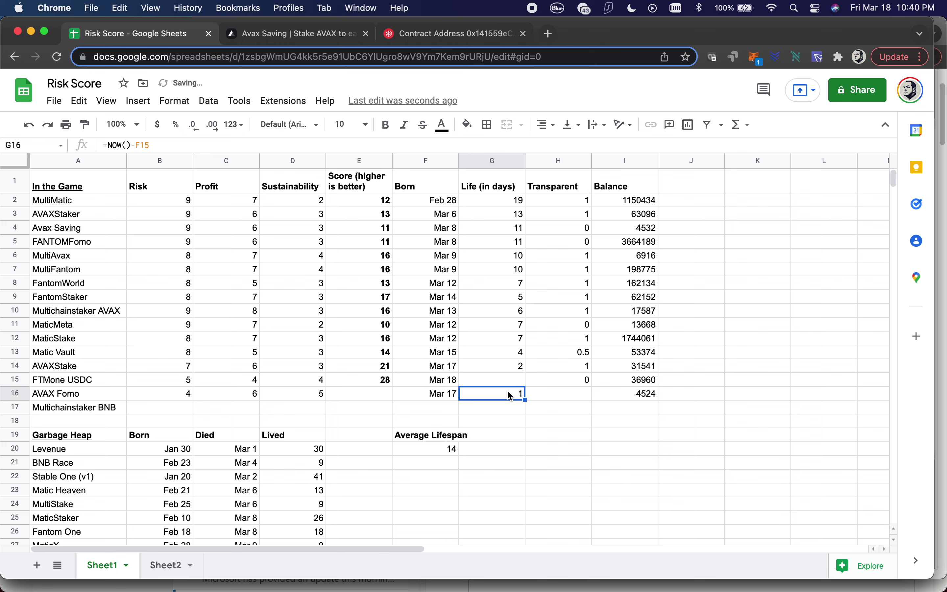
{"action": "left_click", "coordinate": [510, 381]}
{"action": "type", "text": "1"}
- Enter 1 as AVAX Fomo's transparency value
{"action": "left_click", "coordinate": [582, 399]}
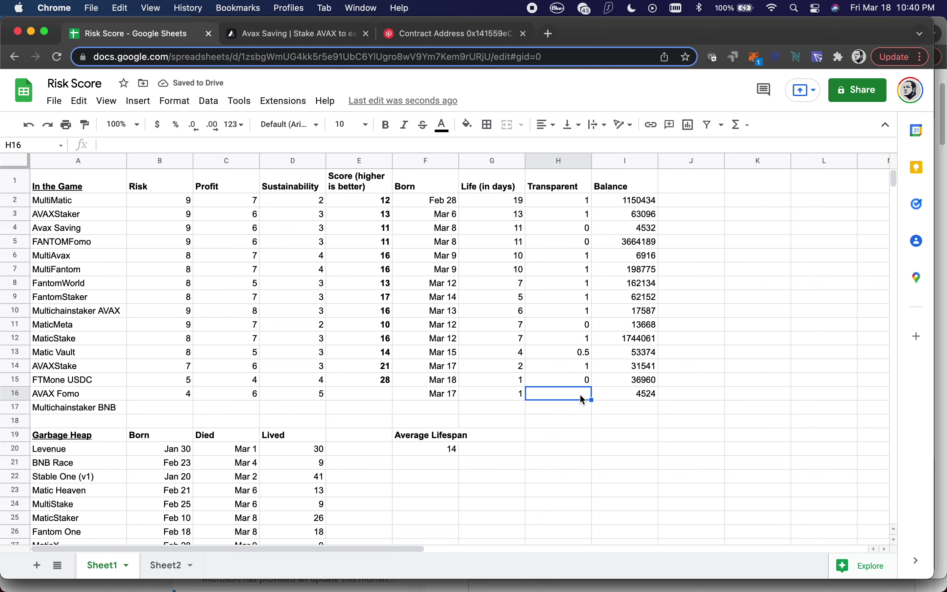
{"action": "type", "text": "1"}
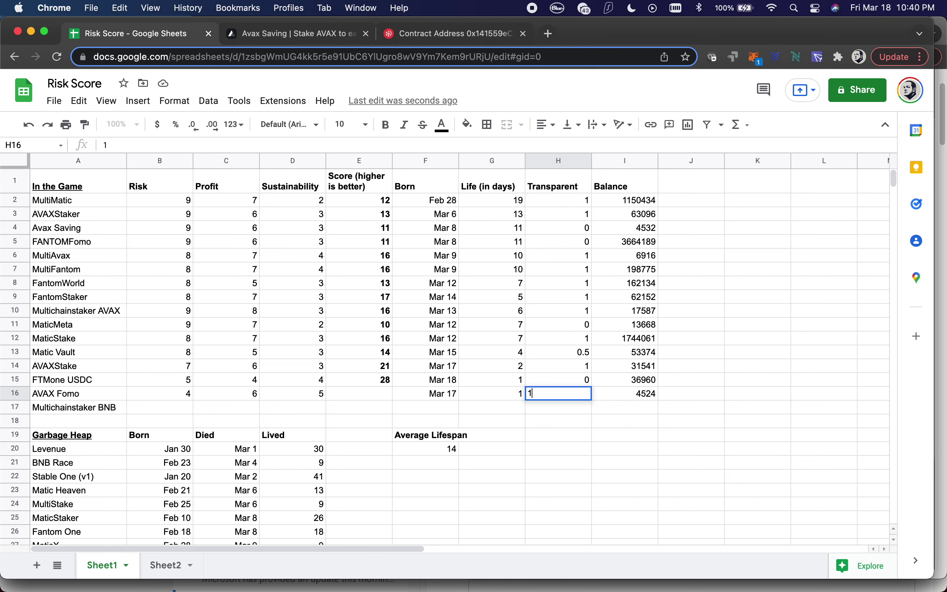
{"action": "key", "text": "Return"}
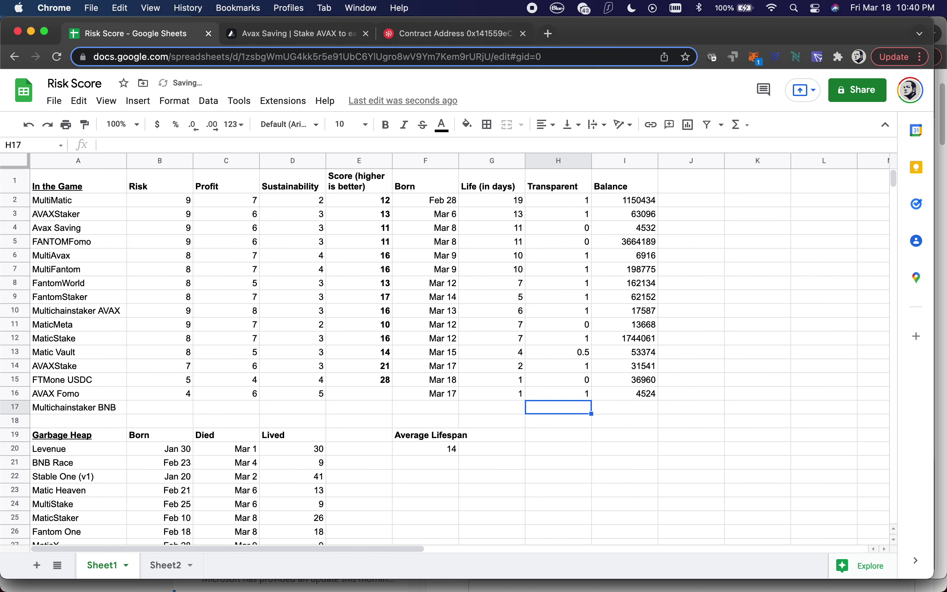
- Copy FTMone USDC's score formula into AVAX Fomo's score cell
{"action": "key", "text": "Left"}
{"action": "key", "text": "Left"}
{"action": "key", "text": "Left"}
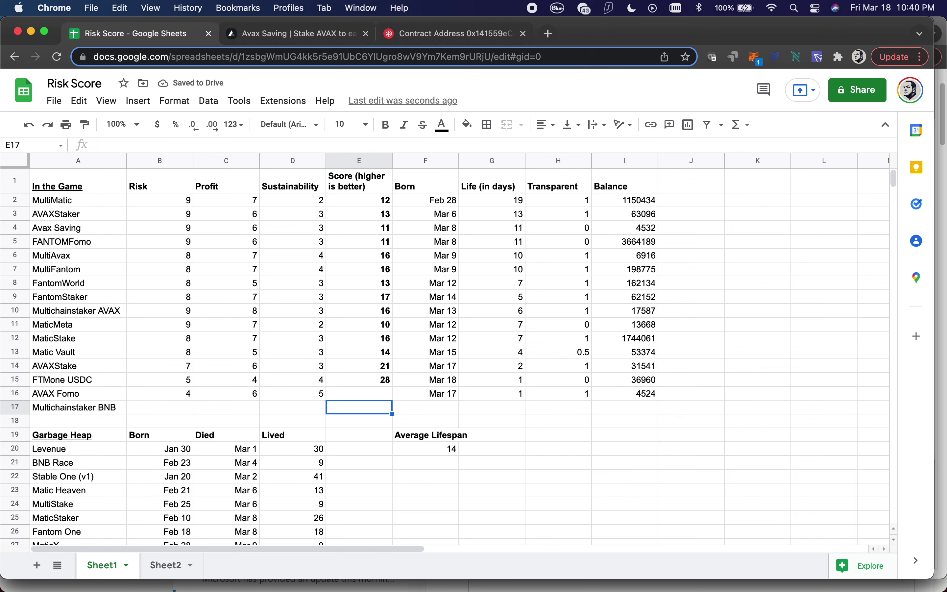
{"action": "left_click", "coordinate": [361, 382]}
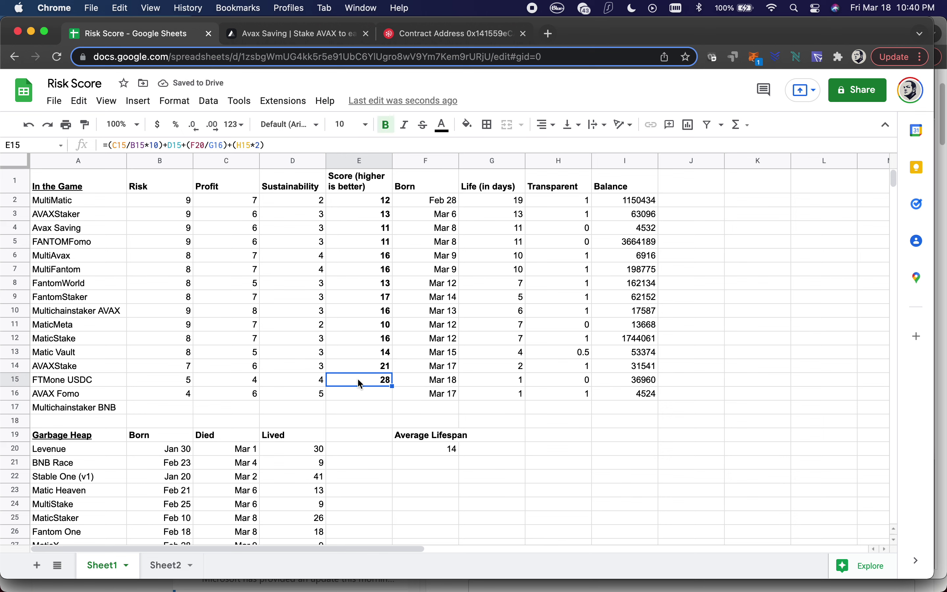
{"action": "key", "text": "cmd+c"}
{"action": "left_click", "coordinate": [360, 395]}
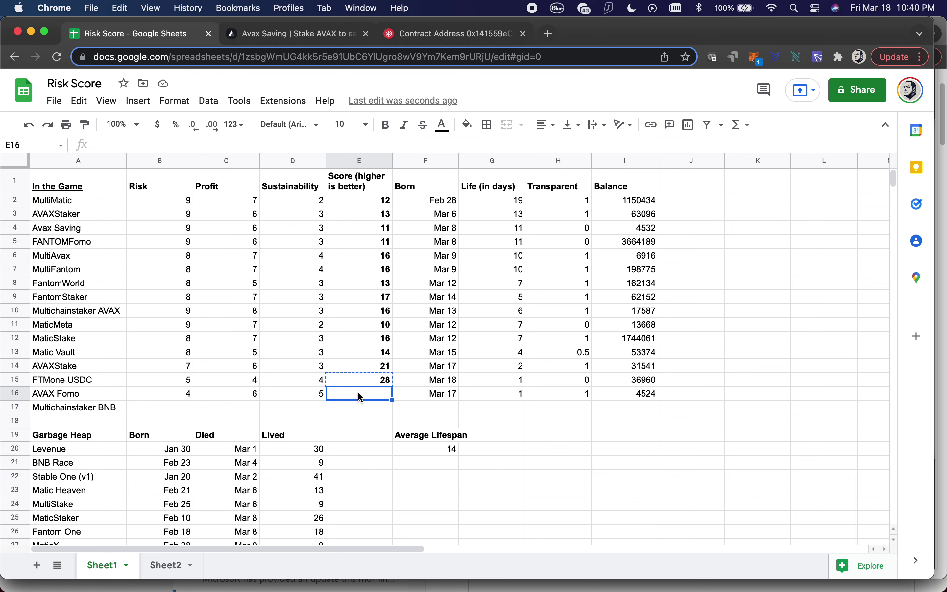
{"action": "key", "text": "super+v"}
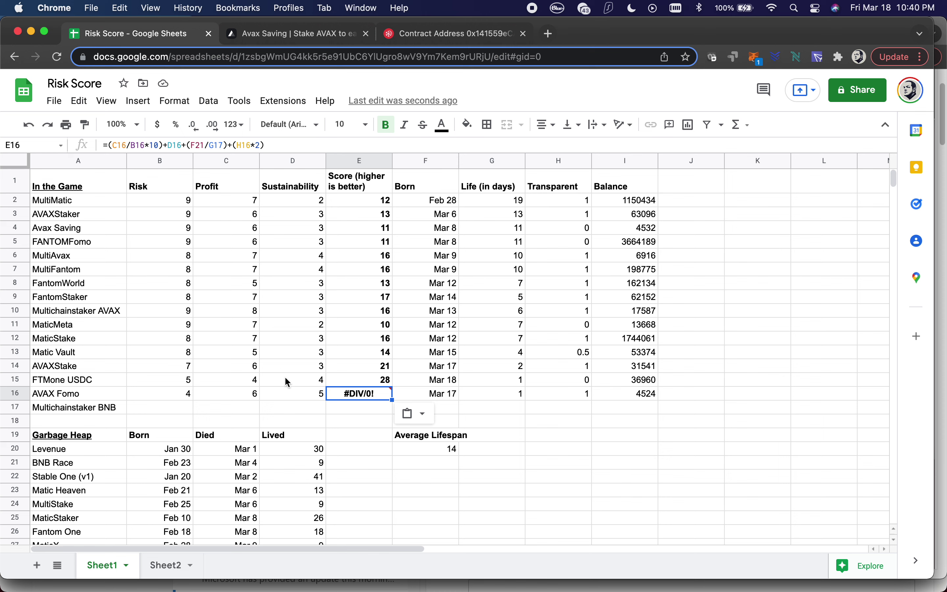
- Point the average lifespan reference in AVAX Fomo's score formula to F20
{"action": "left_click", "coordinate": [324, 398]}
{"action": "left_click", "coordinate": [352, 394]}
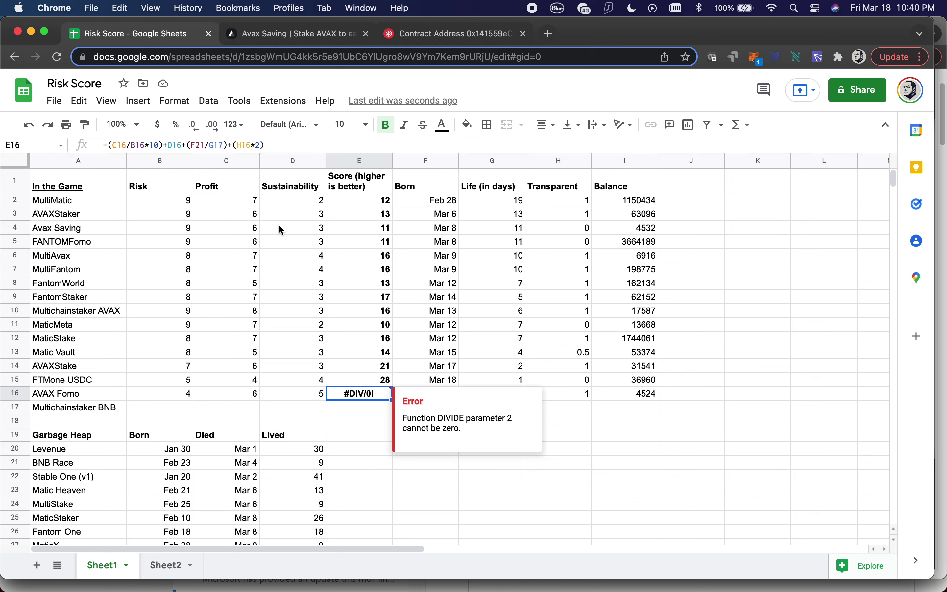
{"action": "left_click", "coordinate": [204, 145]}
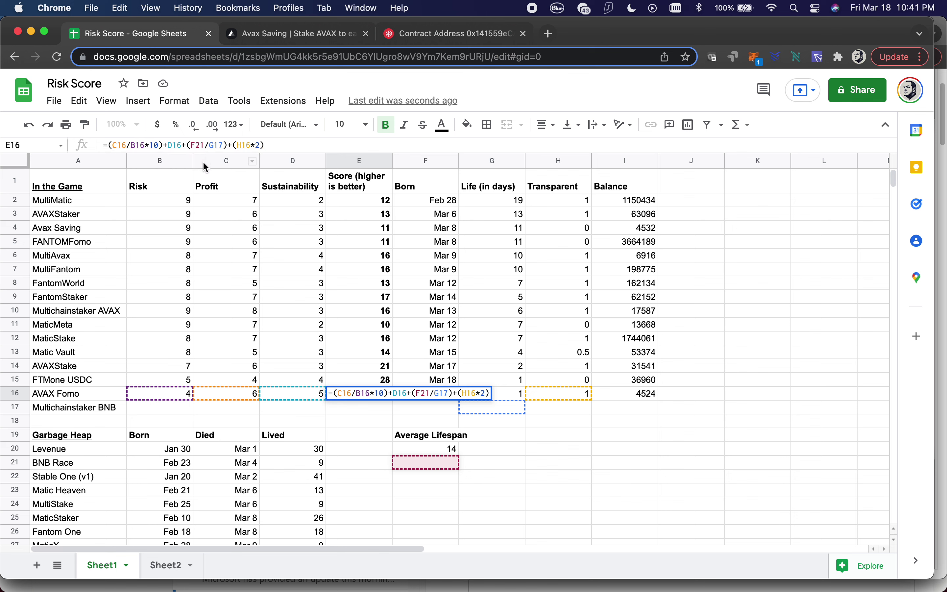
{"action": "key", "text": "BackSpace"}
{"action": "key", "text": "Return"}
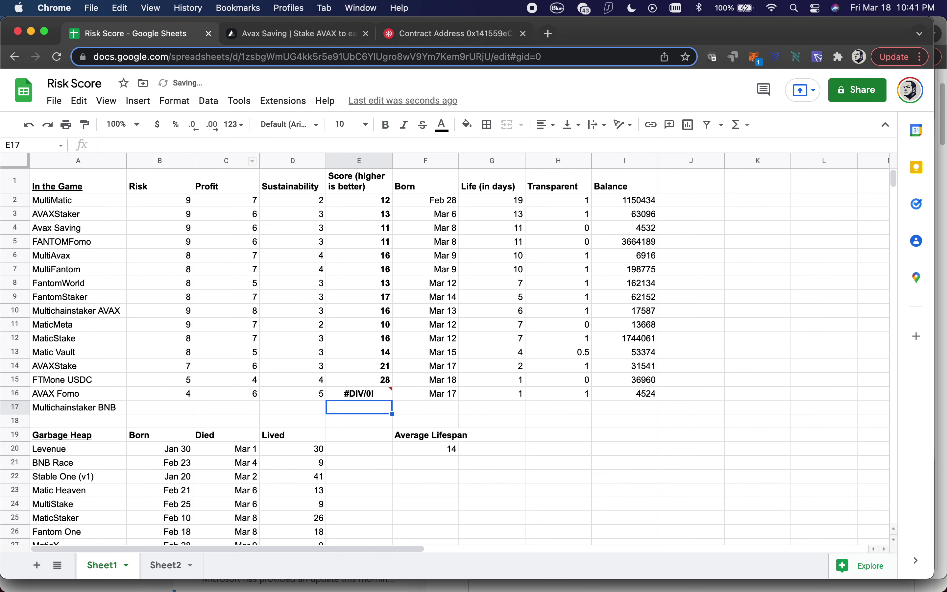
- Replace the formula in AVAX Fomo's life cell with the fixed value 1
{"action": "left_click", "coordinate": [508, 394]}
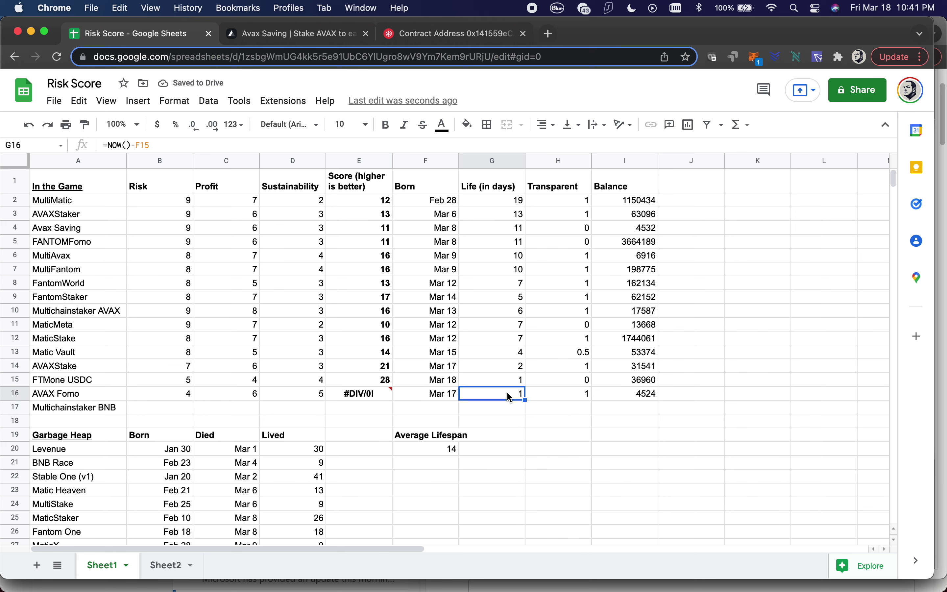
{"action": "type", "text": "1"}
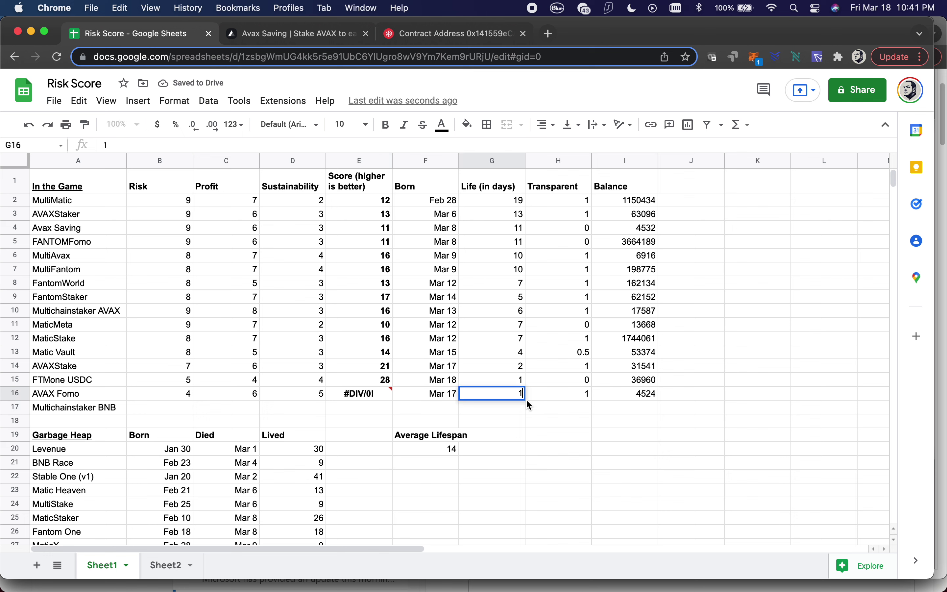
{"action": "left_click", "coordinate": [556, 417]}
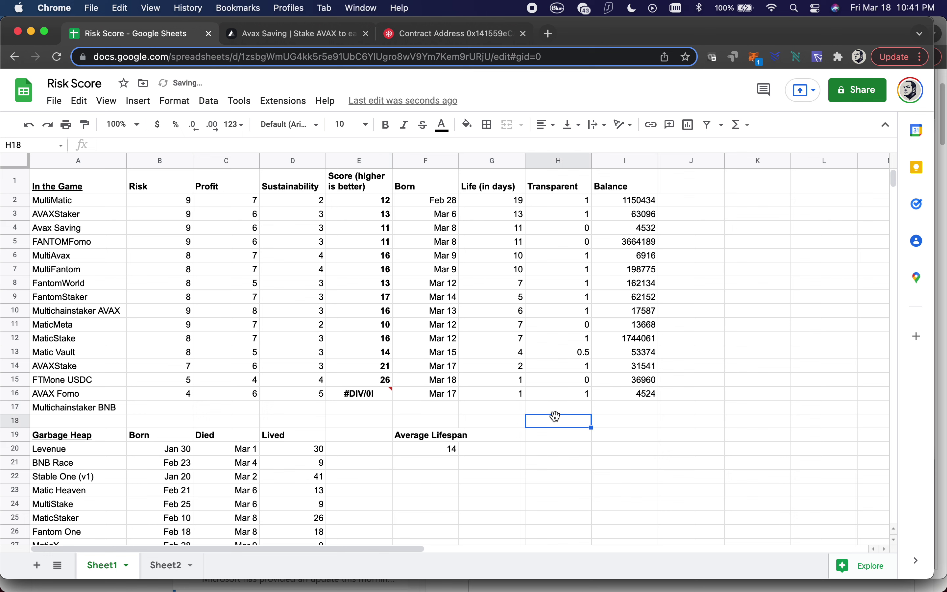
- Point the life reference in AVAX Fomo's score formula to G16
{"action": "left_click", "coordinate": [451, 405]}
{"action": "left_click", "coordinate": [364, 398]}
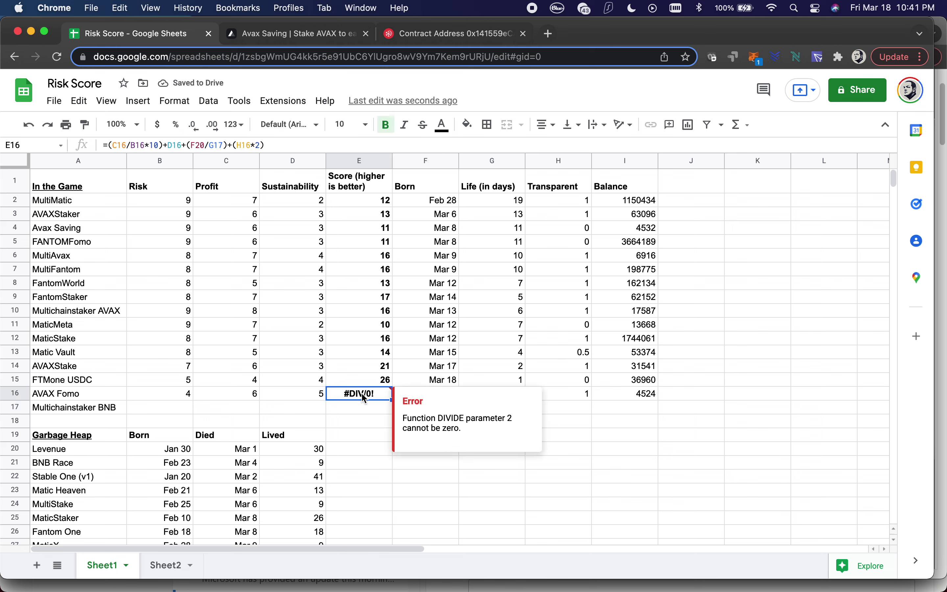
{"action": "left_click", "coordinate": [182, 145]}
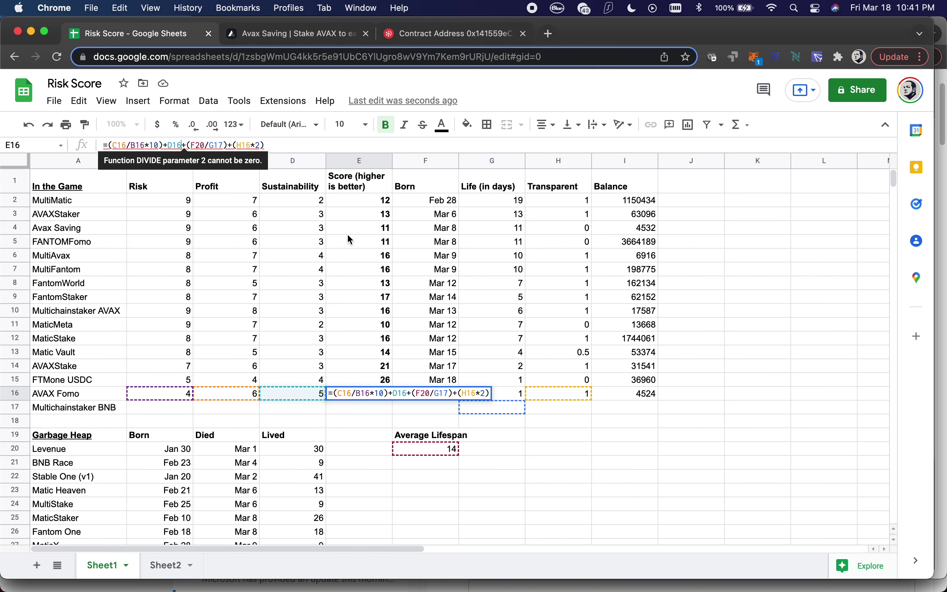
{"action": "left_click", "coordinate": [223, 146]}
{"action": "key", "text": "BackSpace"}
{"action": "type", "text": "6"}
{"action": "key", "text": "Return"}
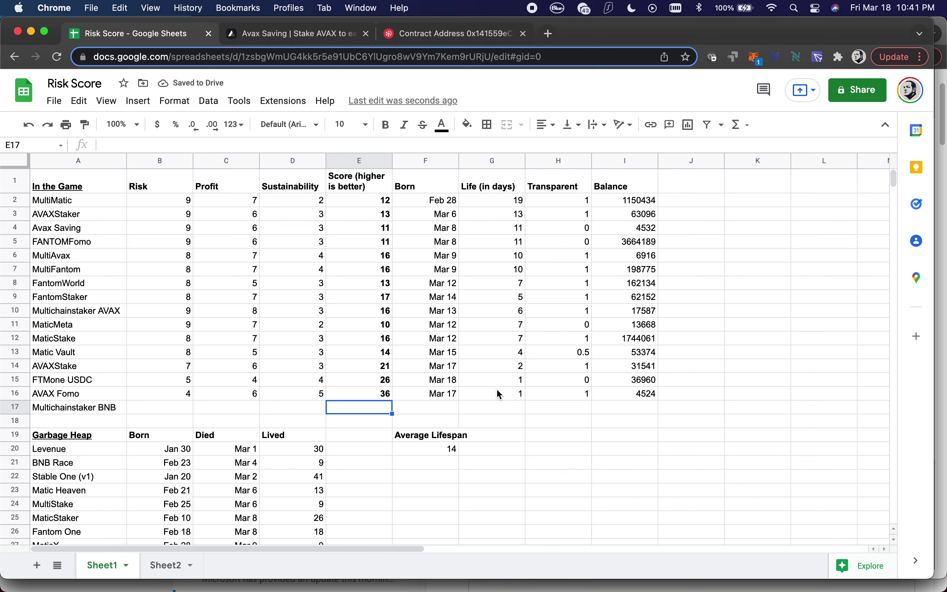
- Point the life reference in FTMone USDC's score formula to its own row, G15, and check AVAXStake's formula references
{"action": "left_click", "coordinate": [493, 381]}
{"action": "left_click", "coordinate": [383, 381]}
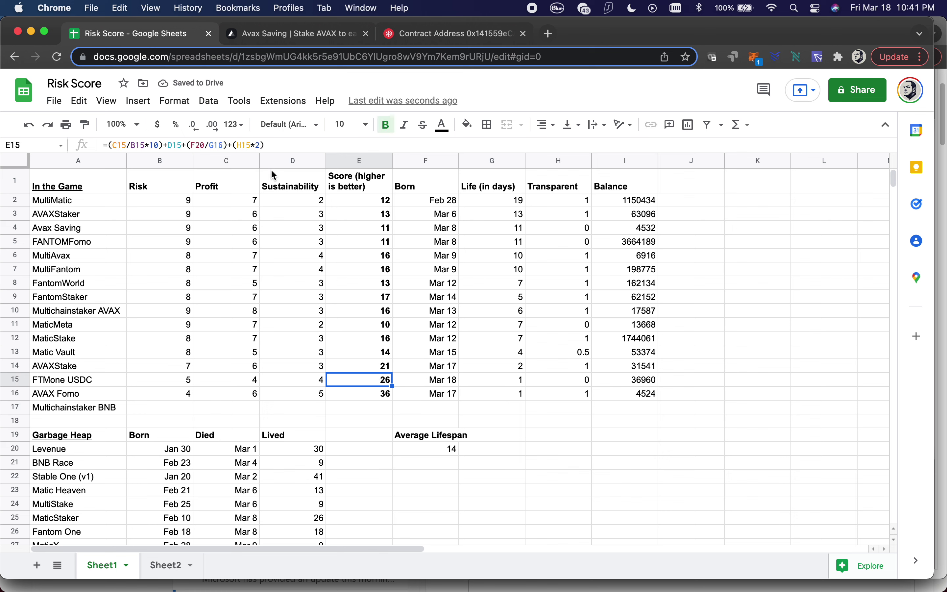
{"action": "left_click", "coordinate": [191, 145]}
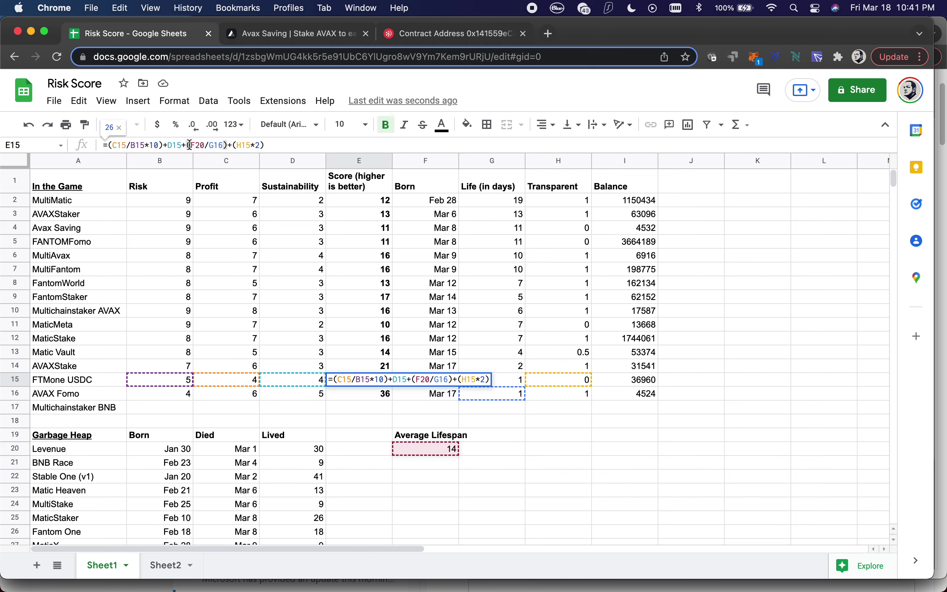
{"action": "left_click", "coordinate": [225, 146]}
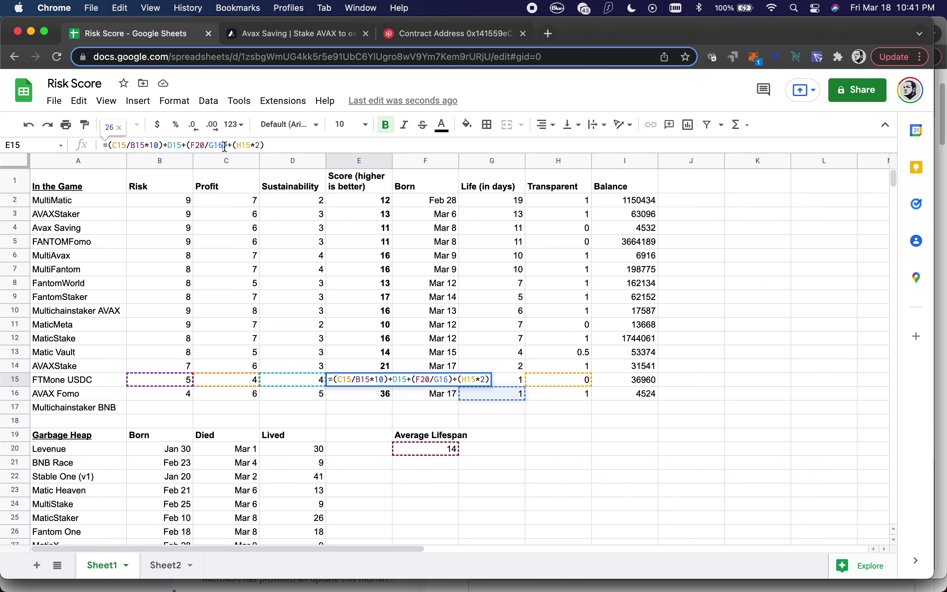
{"action": "key", "text": "Return"}
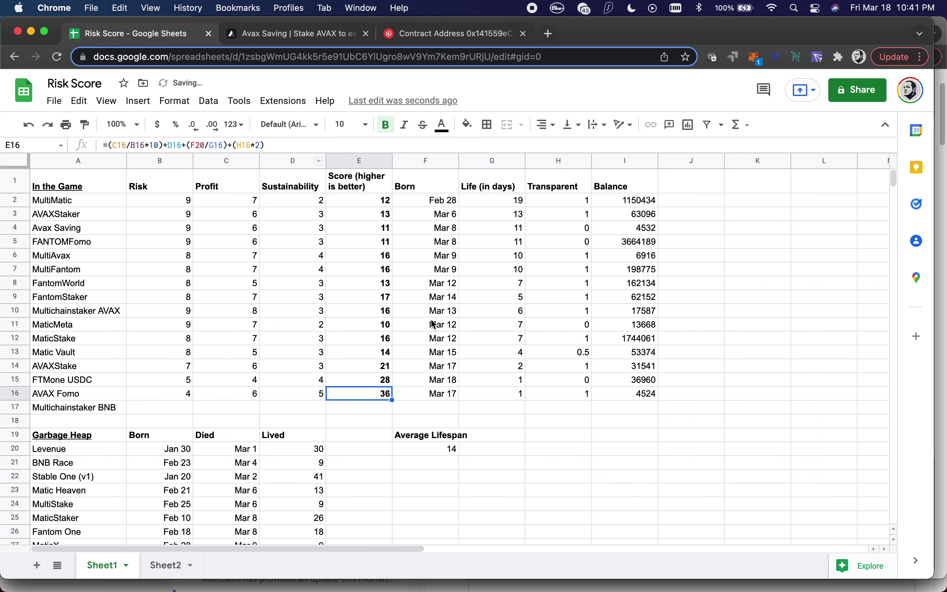
{"action": "left_click", "coordinate": [361, 364]}
{"action": "left_click", "coordinate": [206, 145]}
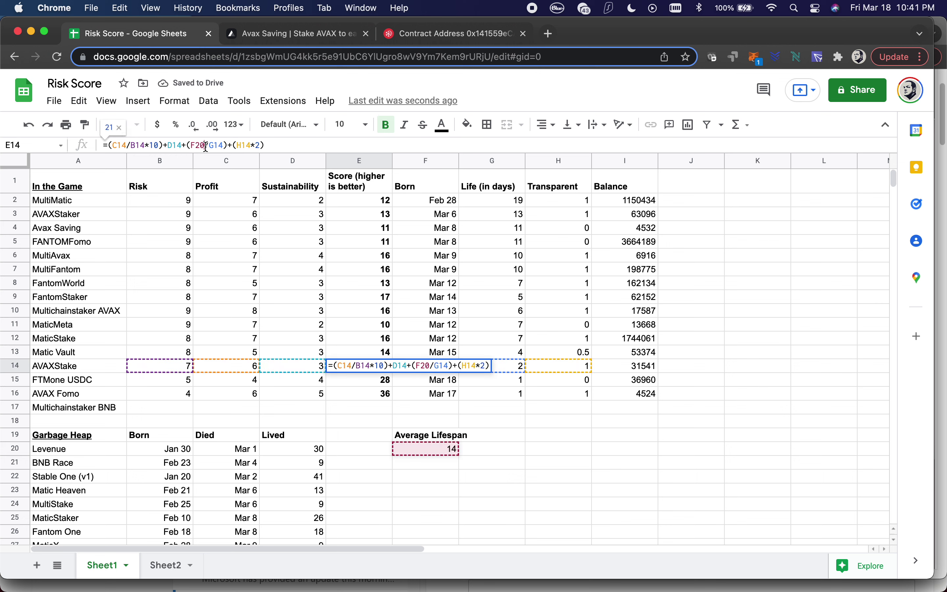
{"action": "left_click", "coordinate": [351, 390]}
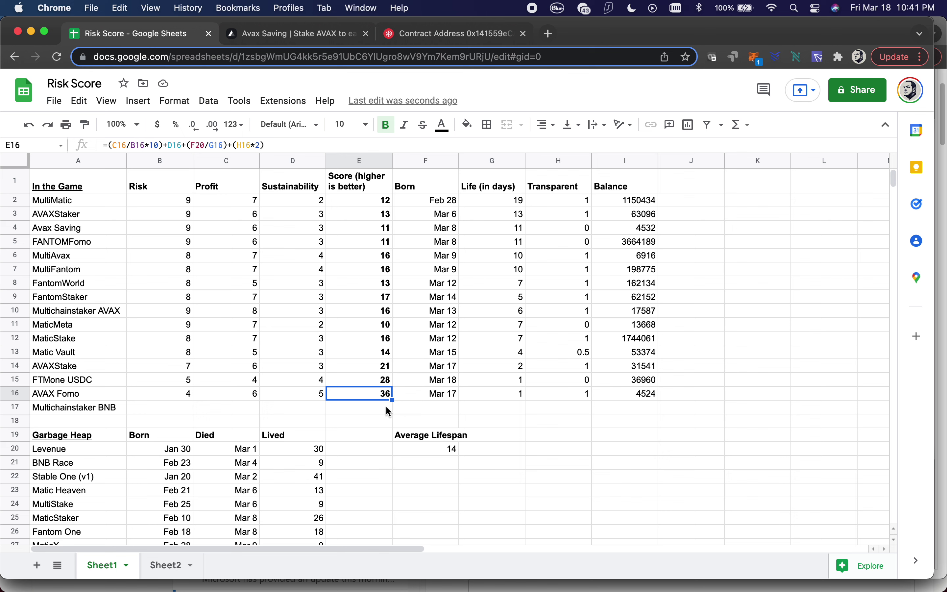
- Enter 3506 as Multichainstaker BNB's balance
{"action": "left_click", "coordinate": [176, 408]}
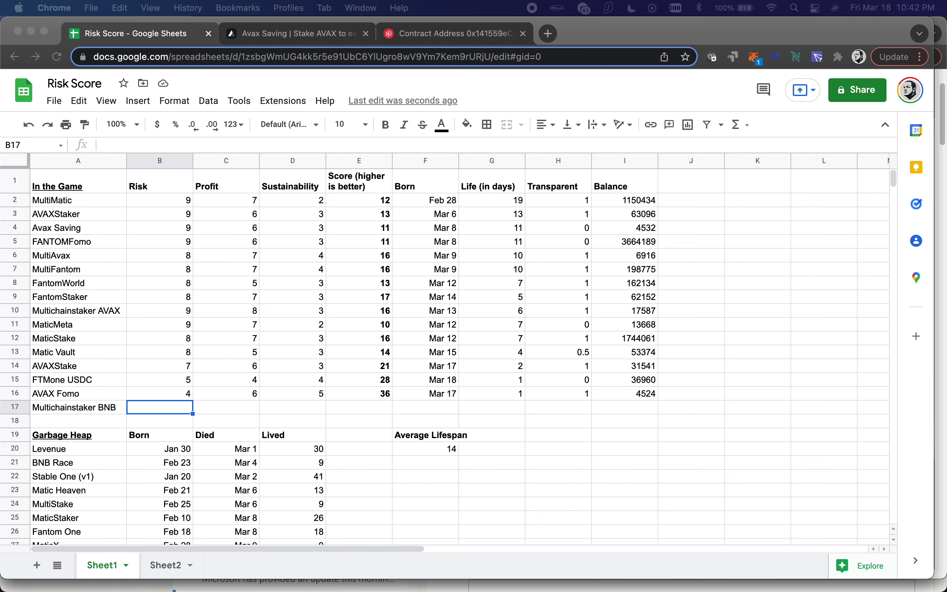
{"action": "left_click", "coordinate": [622, 408]}
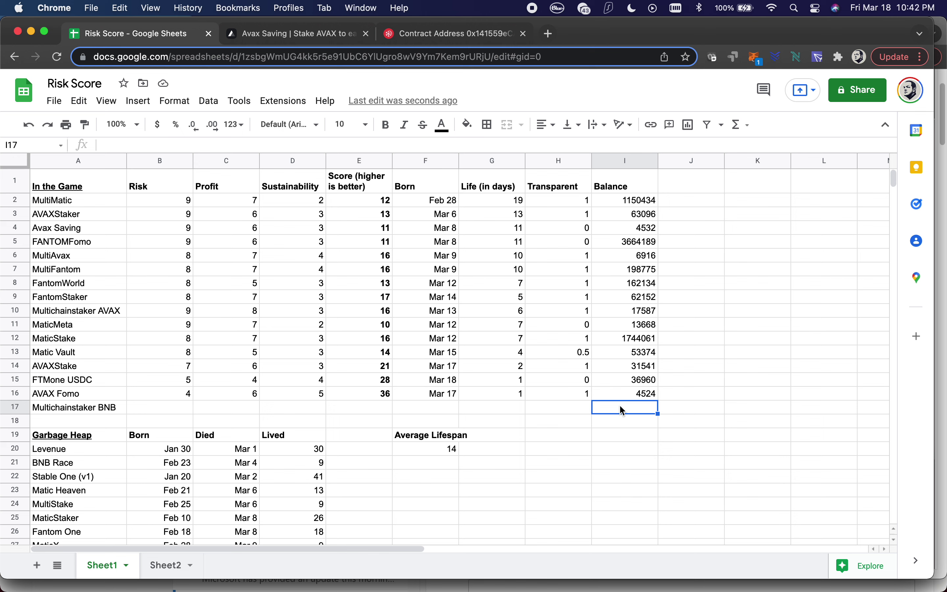
{"action": "type", "text": "3506"}
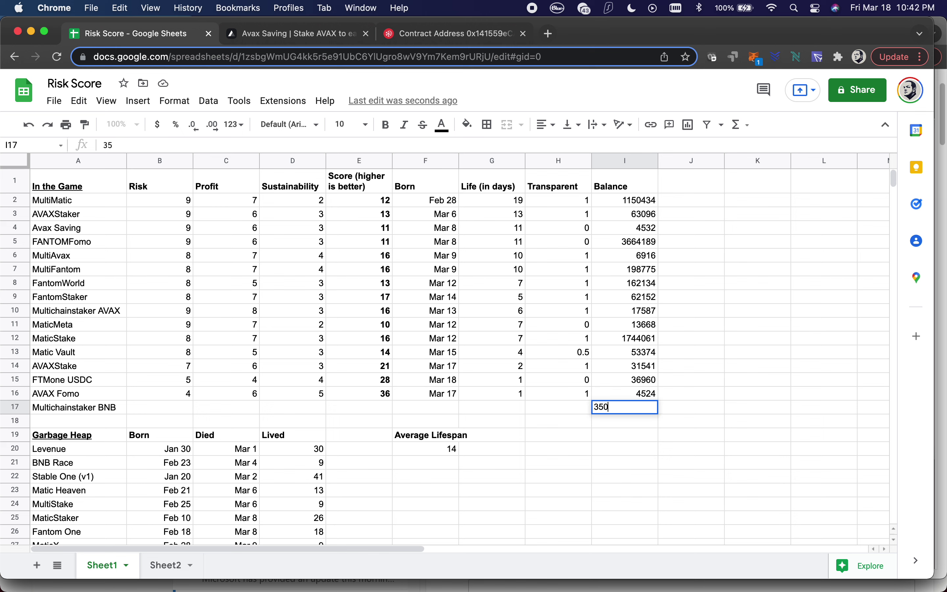
{"action": "left_click", "coordinate": [558, 407]}
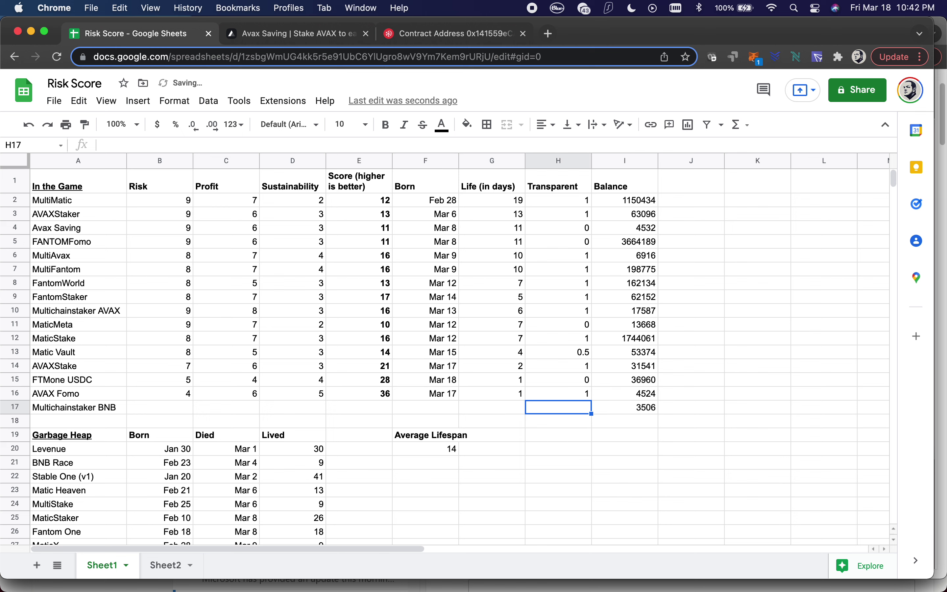
- Enter Multichainstaker BNB's ratings: risk 3, profit 7 and sustainability 4
{"action": "key", "text": "Left"}
{"action": "key", "text": "Left"}
{"action": "key", "text": "Left"}
{"action": "key", "text": "Left"}
{"action": "key", "text": "Left"}
{"action": "key", "text": "Left"}
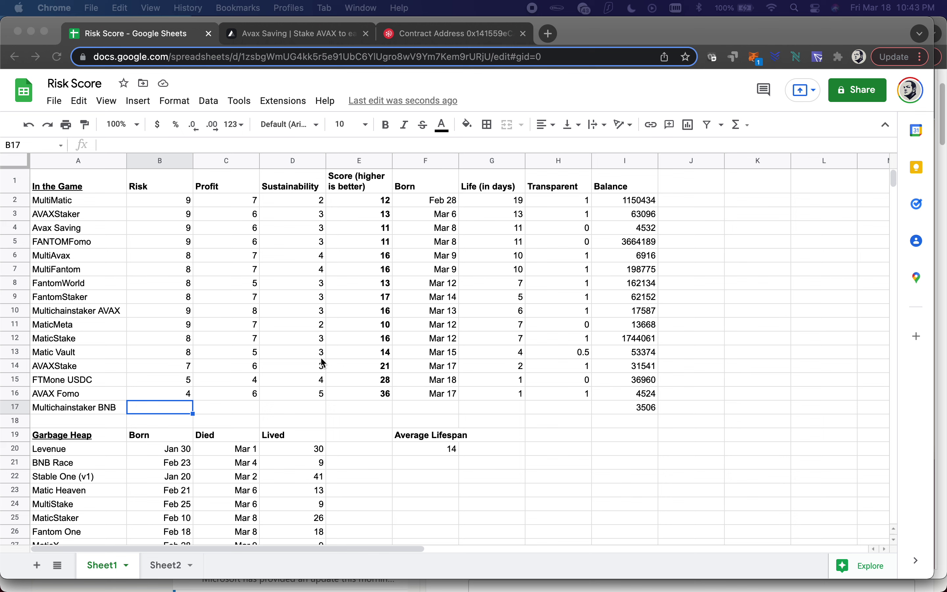
{"action": "left_click", "coordinate": [143, 410]}
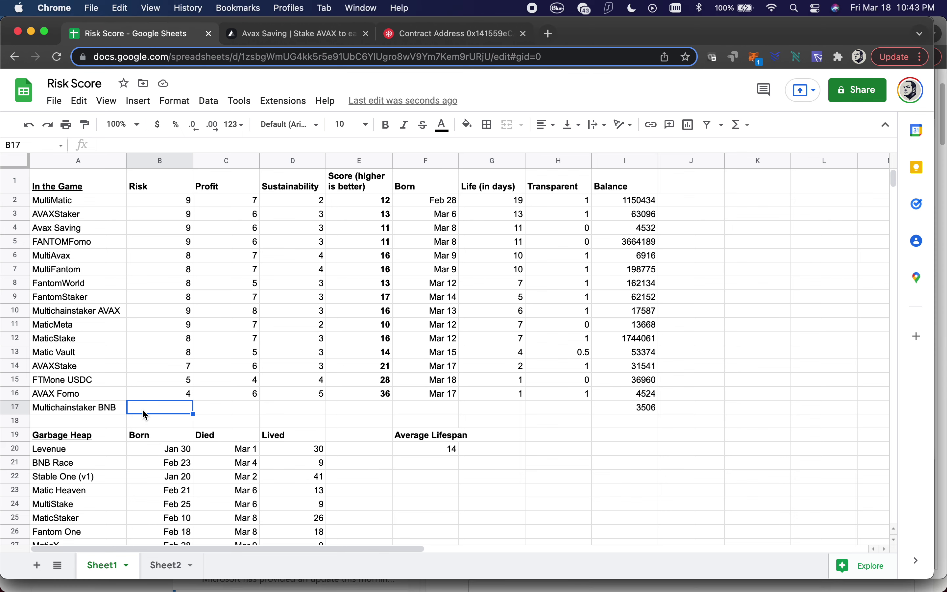
{"action": "type", "text": "3"}
{"action": "key", "text": "Tab"}
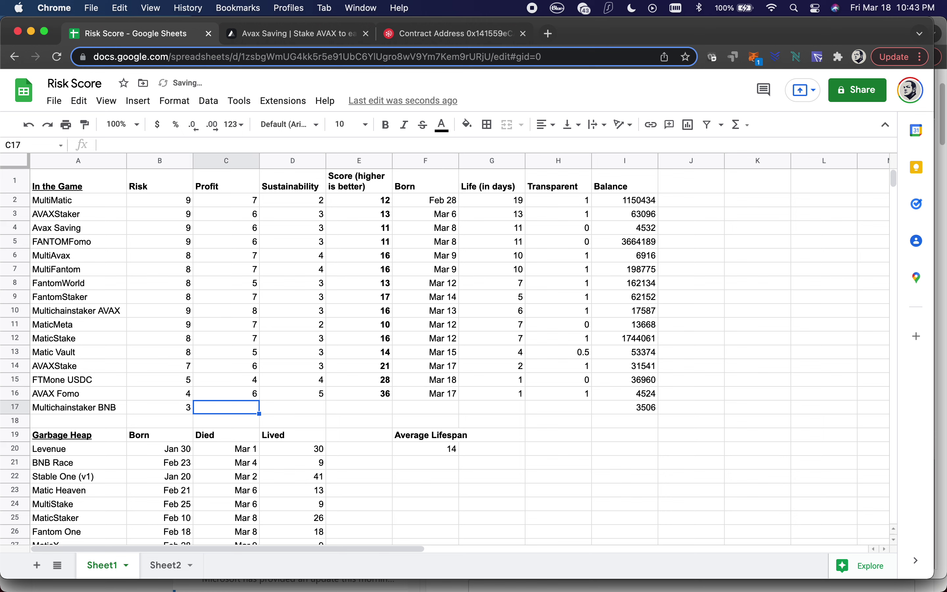
{"action": "type", "text": "7"}
{"action": "key", "text": "Tab"}
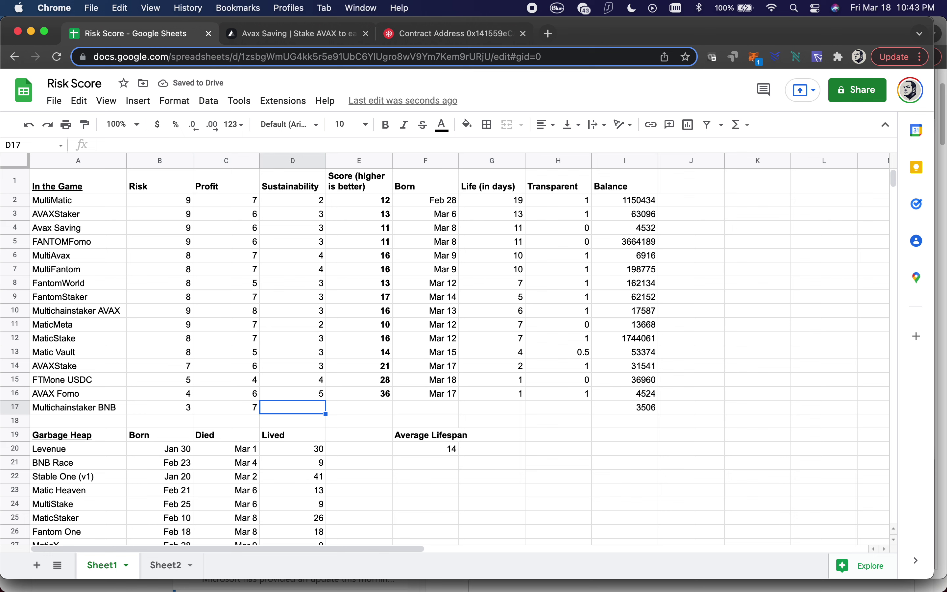
{"action": "type", "text": "4"}
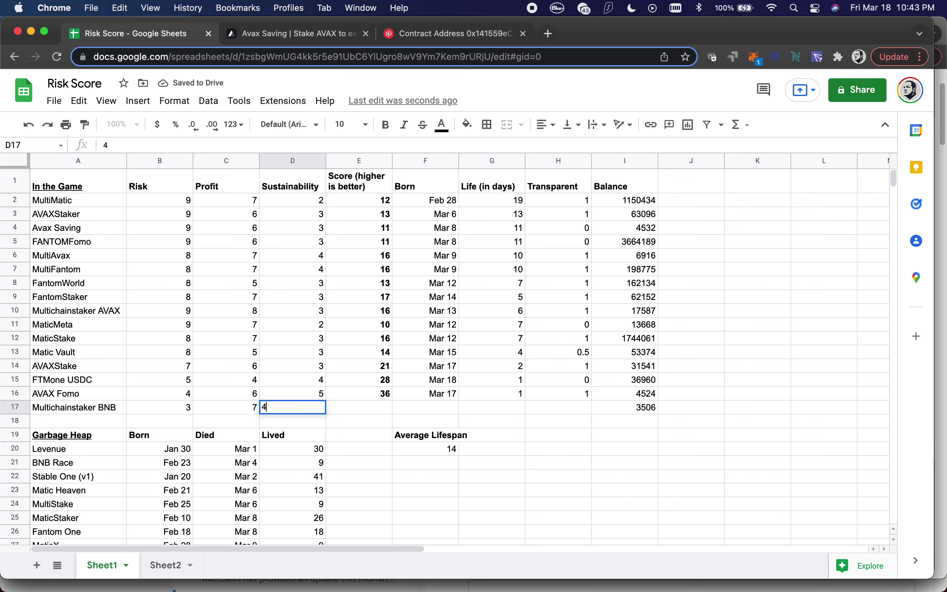
{"action": "key", "text": "Tab"}
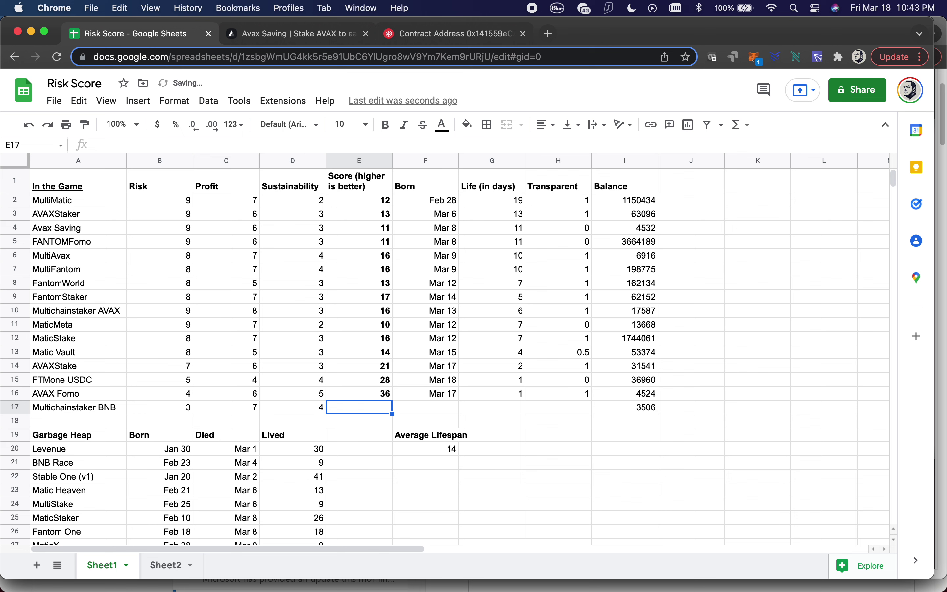
- Enter Mar 18 as Multichainstaker BNB's born date and 1 as its transparency value
{"action": "left_click", "coordinate": [425, 407]}
{"action": "type", "text": "Mar 18"}
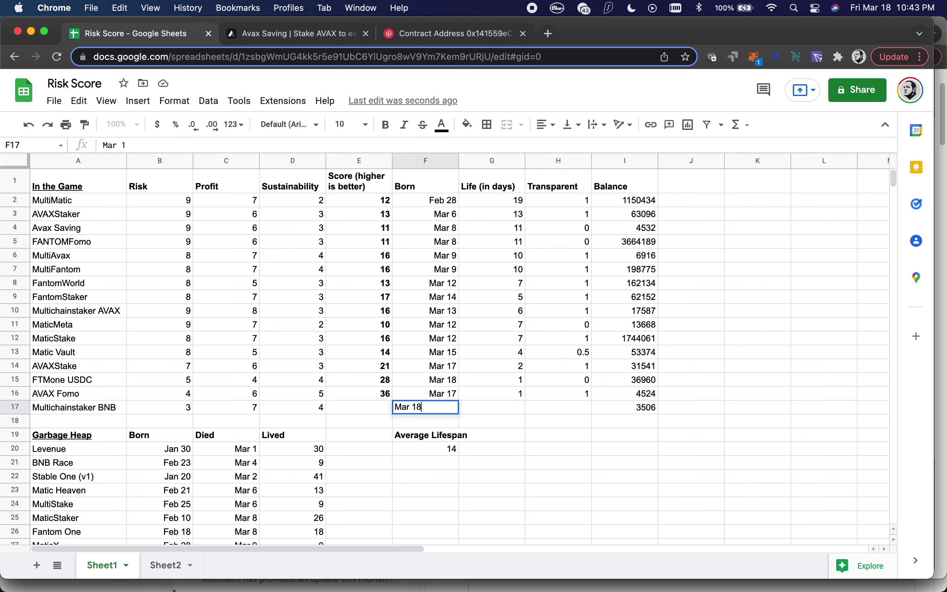
{"action": "key", "text": "Tab"}
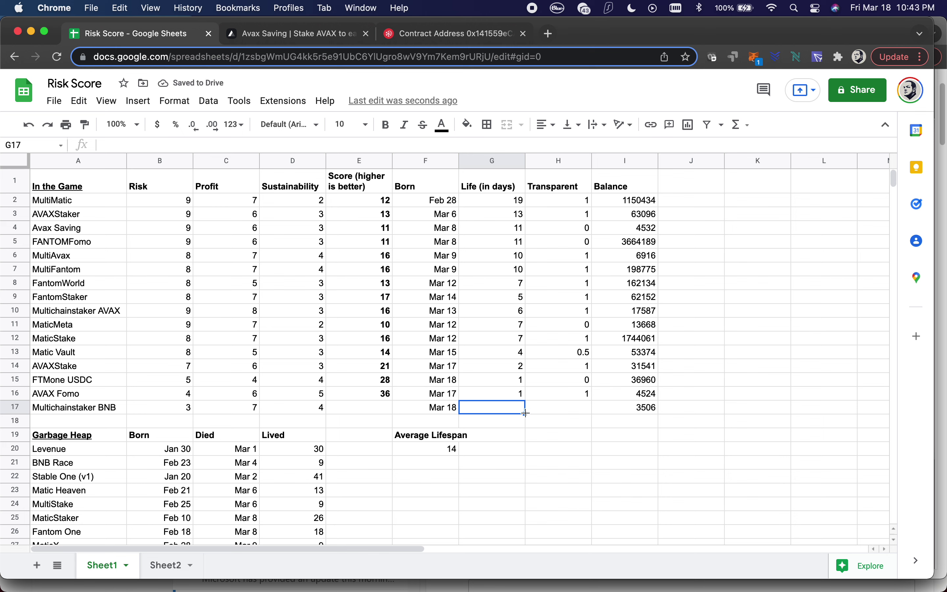
{"action": "left_click", "coordinate": [546, 409]}
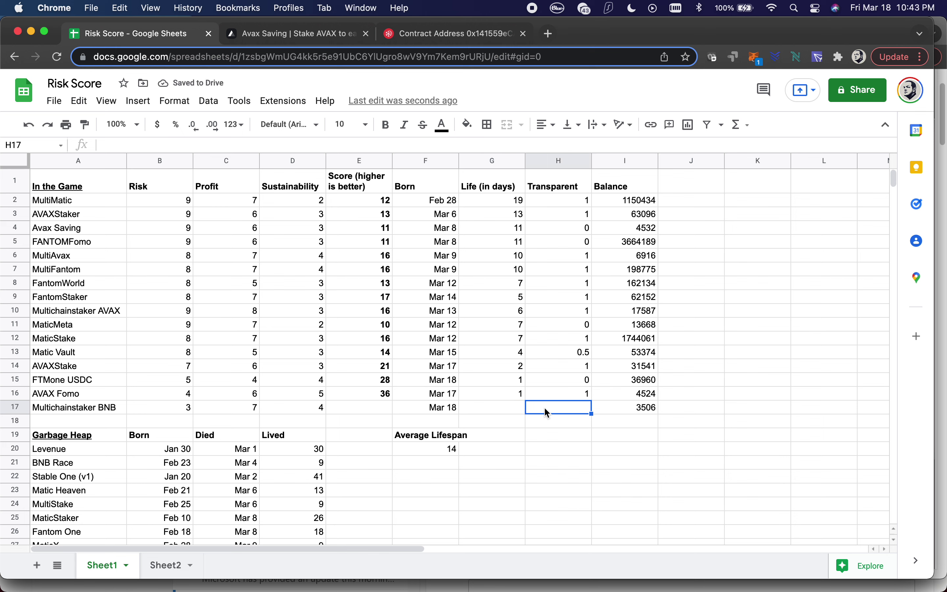
{"action": "type", "text": "1"}
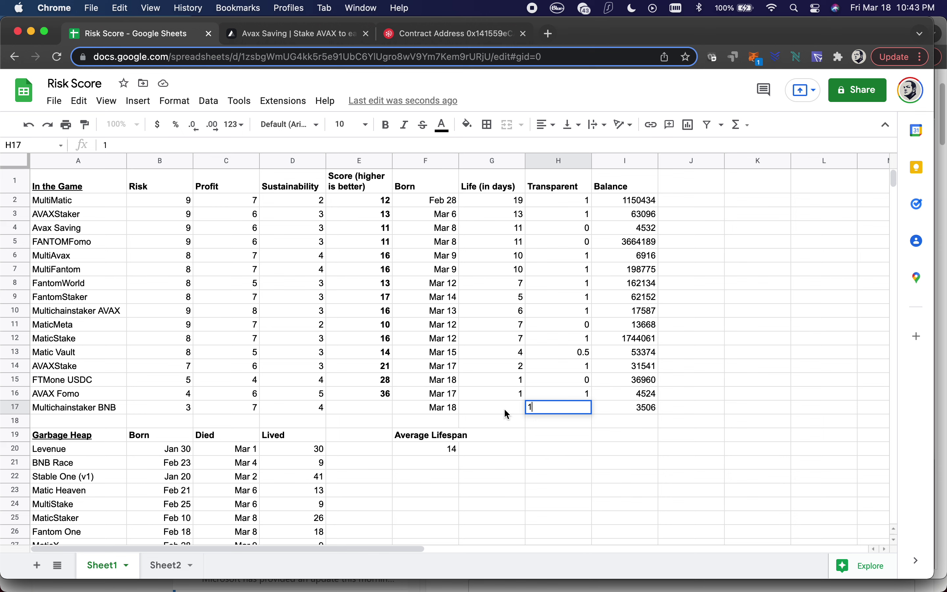
- Copy AVAX Fomo's life-in-days formula from G16 into Multichainstaker BNB's row at G17
{"action": "left_click", "coordinate": [506, 414]}
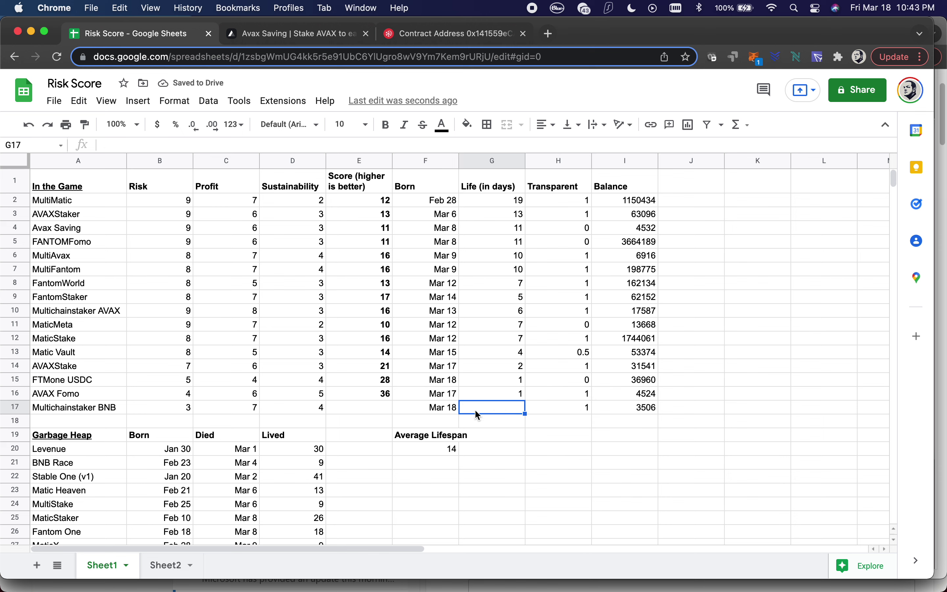
{"action": "left_click", "coordinate": [503, 400]}
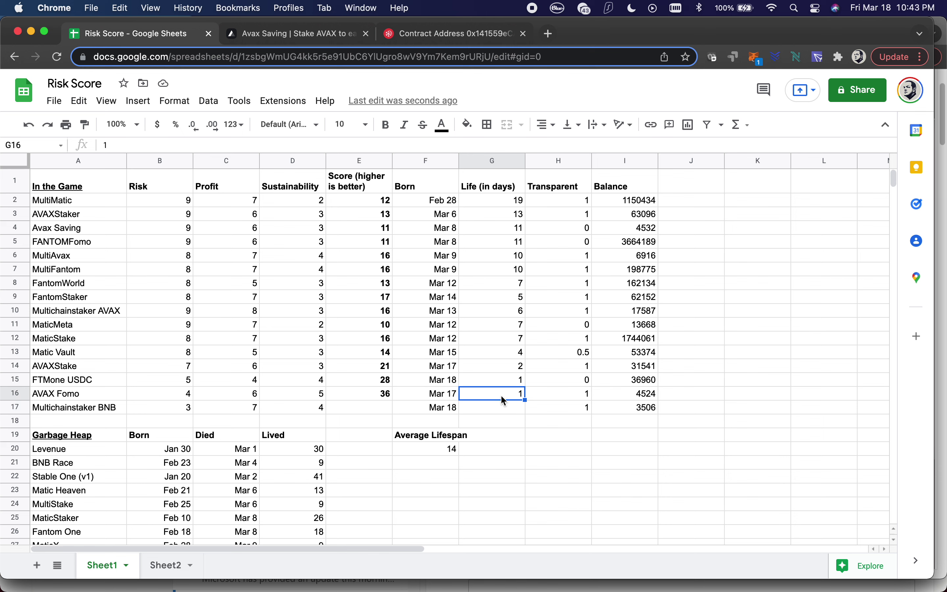
{"action": "key", "text": "super+c"}
{"action": "left_click", "coordinate": [498, 407]}
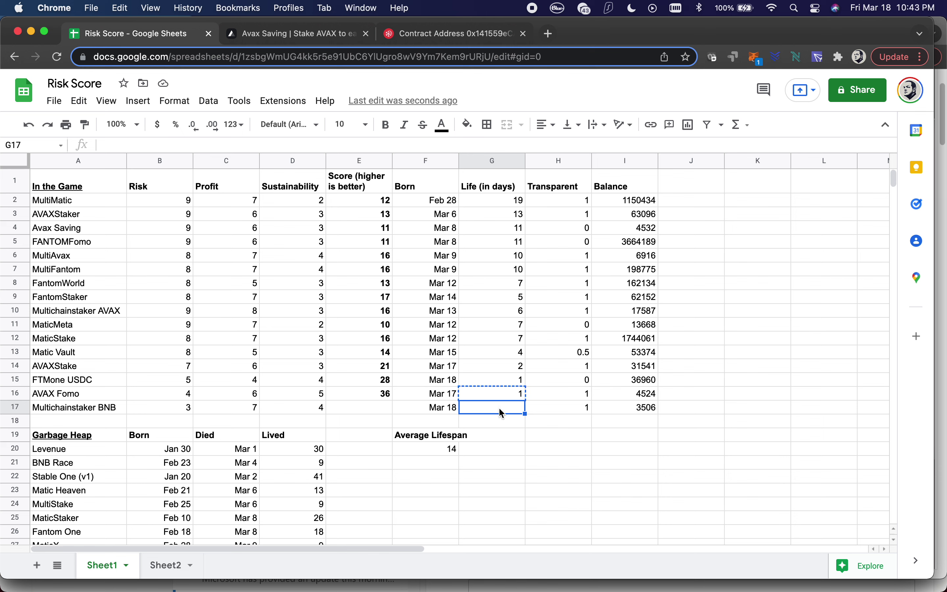
{"action": "key", "text": "super+v"}
- Copy AVAX Fomo's score formula to Multichainstaker BNB and point its average lifespan reference to F20
{"action": "left_click", "coordinate": [406, 409]}
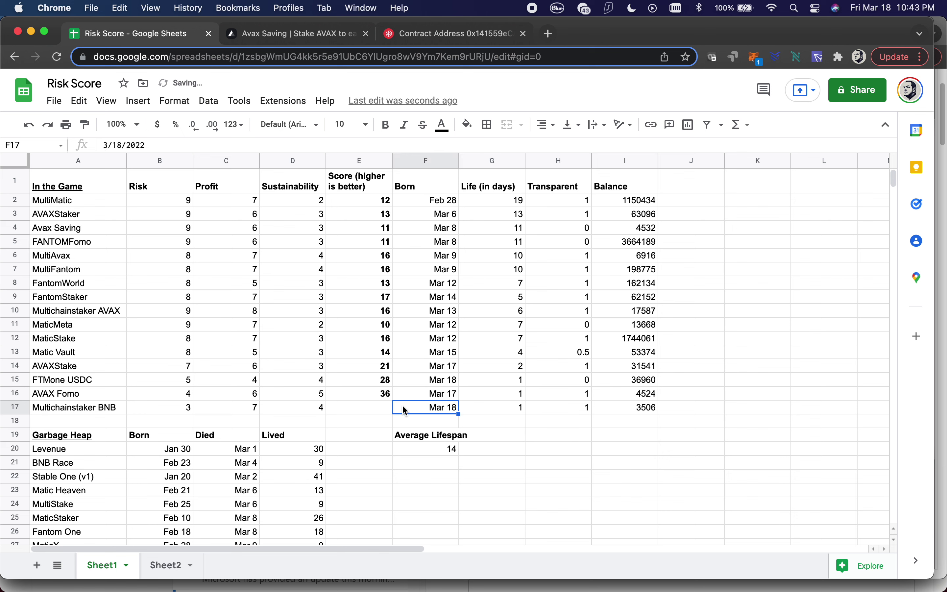
{"action": "left_click", "coordinate": [370, 396]}
{"action": "key", "text": "super+c"}
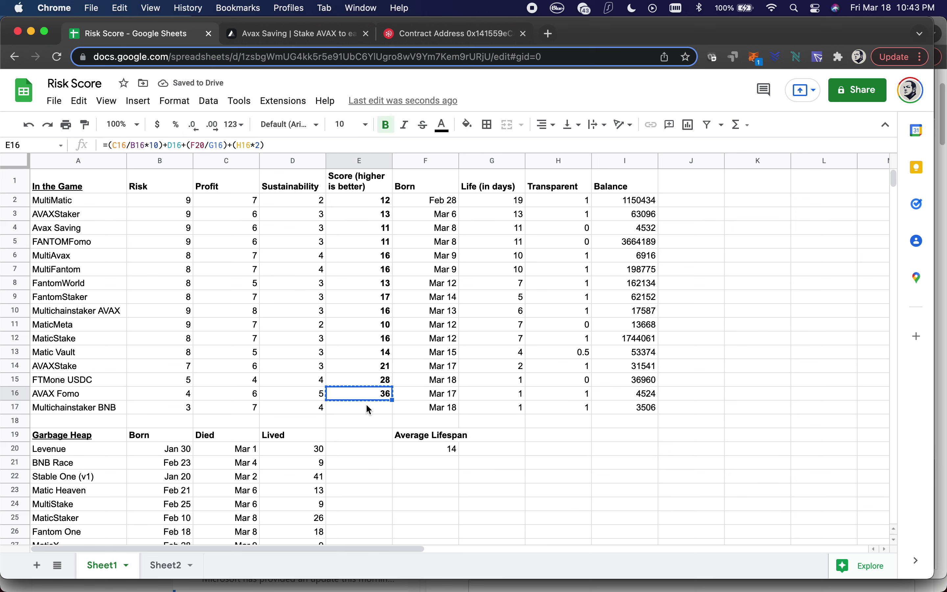
{"action": "left_click", "coordinate": [368, 412]}
{"action": "key", "text": "super+v"}
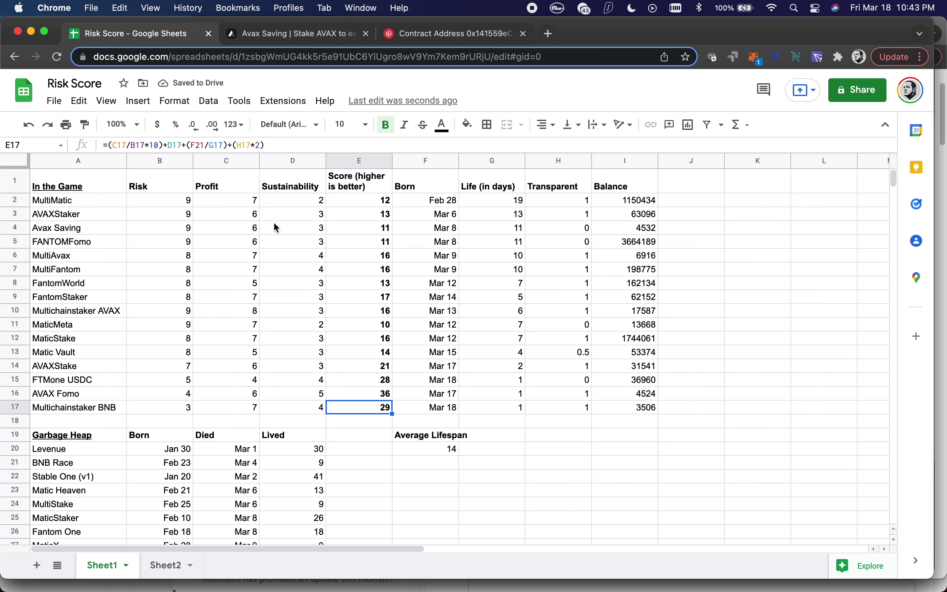
{"action": "left_click", "coordinate": [204, 146]}
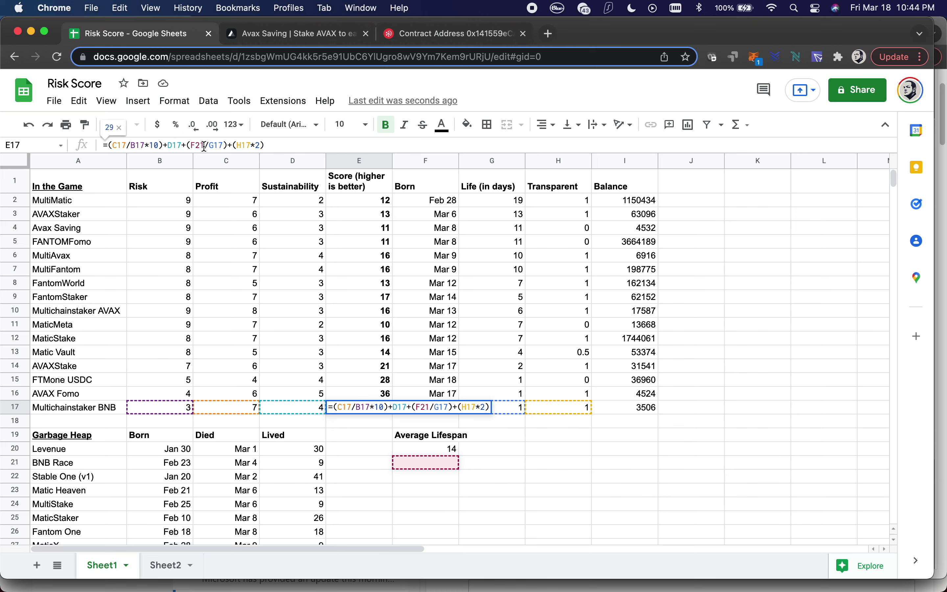
{"action": "key", "text": "BackSpace"}
{"action": "type", "text": "0"}
{"action": "key", "text": "Return"}
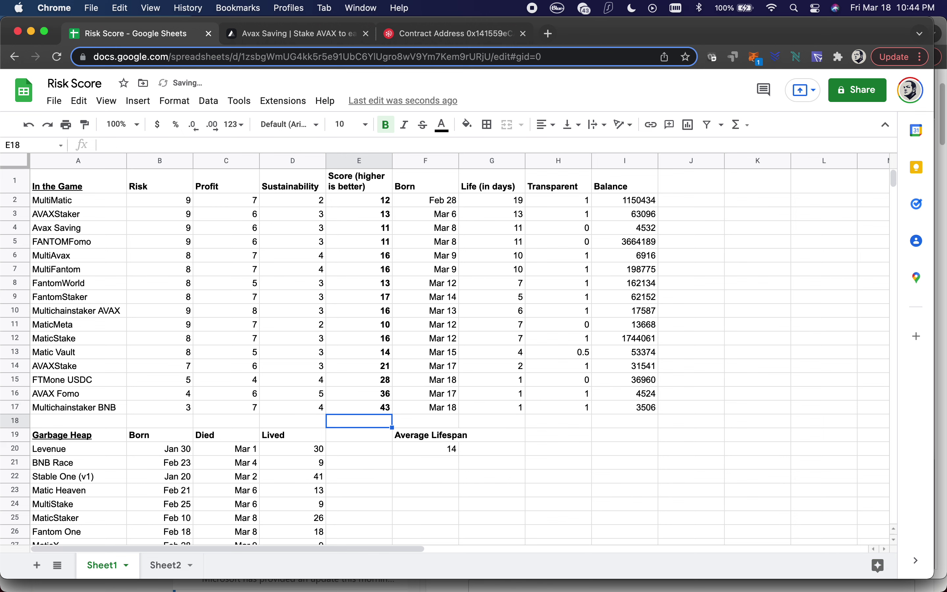
- Review Multichainstaker BNB's ratings and compare the scores and life days of the three newest projects, FTMone USDC, AVAX Fomo and Multichainstaker BNB
{"action": "left_click", "coordinate": [374, 409]}
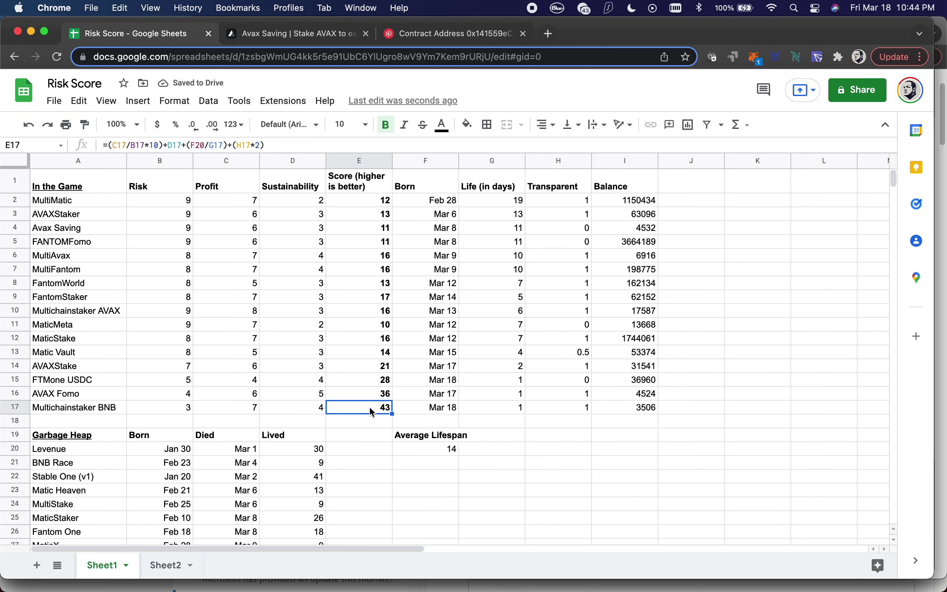
{"action": "left_click", "coordinate": [46, 405]}
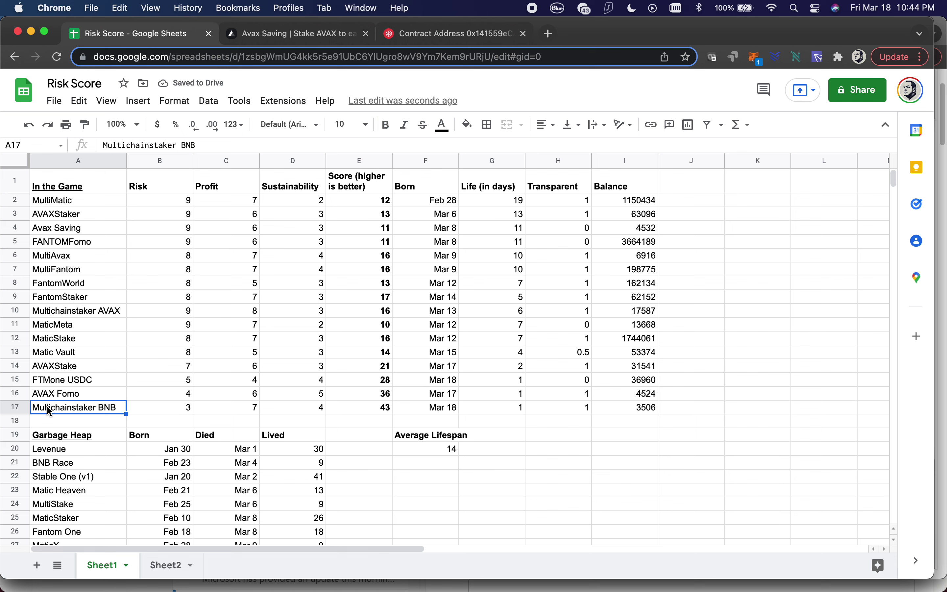
{"action": "left_click_drag", "start_coordinate": [361, 405], "coordinate": [76, 406]}
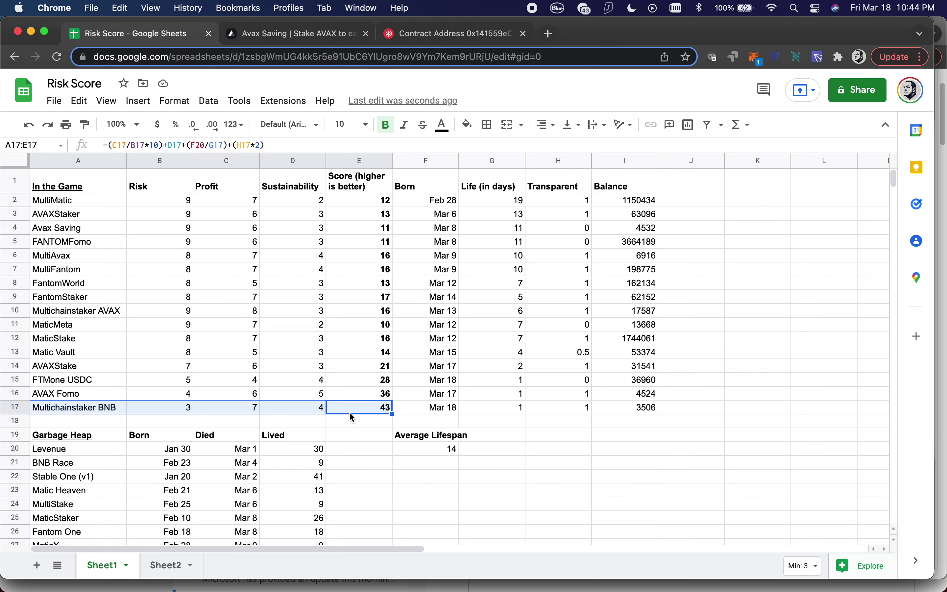
{"action": "left_click_drag", "start_coordinate": [370, 382], "coordinate": [368, 404]}
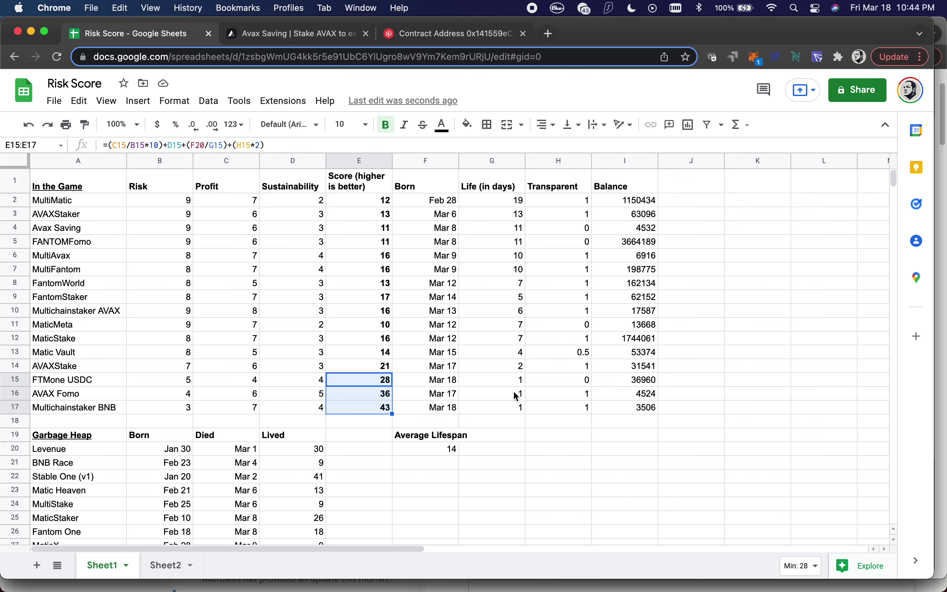
{"action": "left_click_drag", "start_coordinate": [502, 382], "coordinate": [504, 407]}
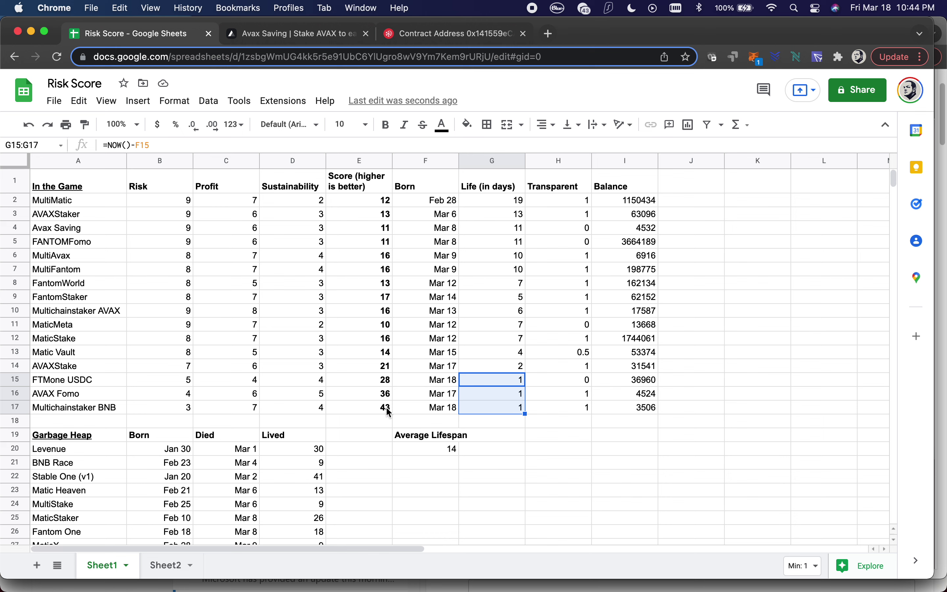
{"action": "left_click_drag", "start_coordinate": [341, 380], "coordinate": [343, 408]}
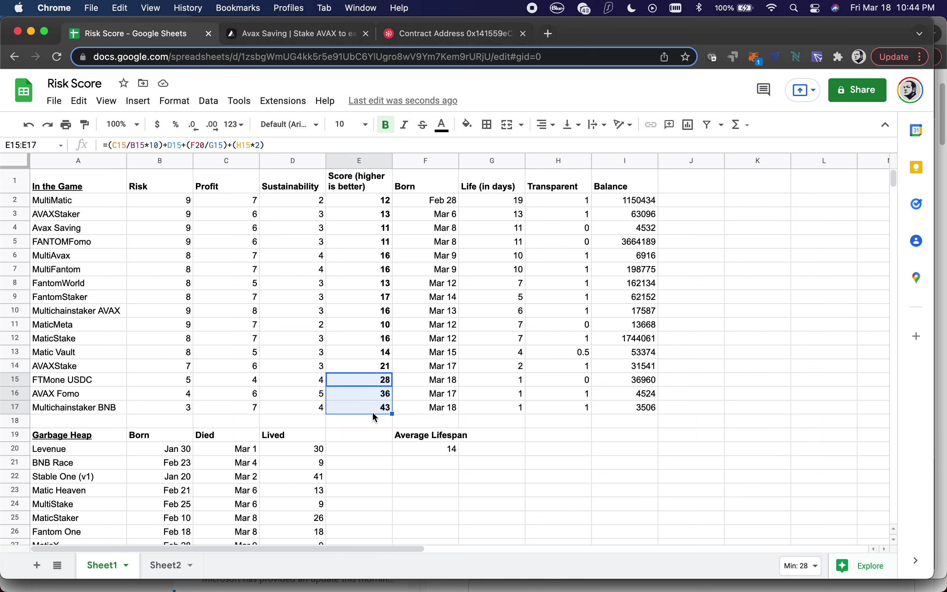
{"action": "left_click", "coordinate": [358, 424]}
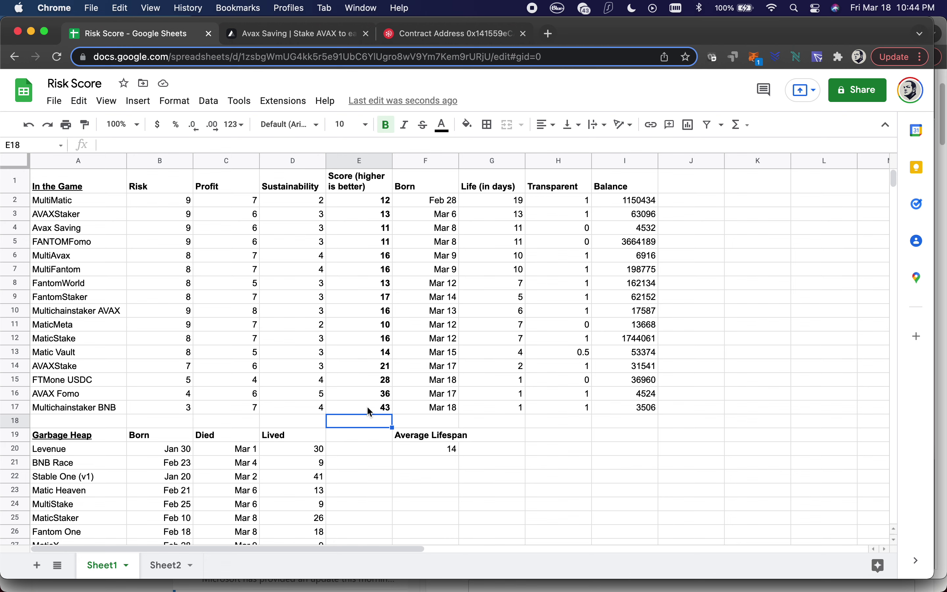
{"action": "left_click", "coordinate": [366, 409]}
- Examine the Garbage Heap entries for MaticFury, FantomFury, TrxFury and SHIBA Fury, including their lifespans and SHIBA Fury's death date
{"action": "scroll", "coordinate": [368, 412], "scroll_direction": "down", "scroll_amount": 6}
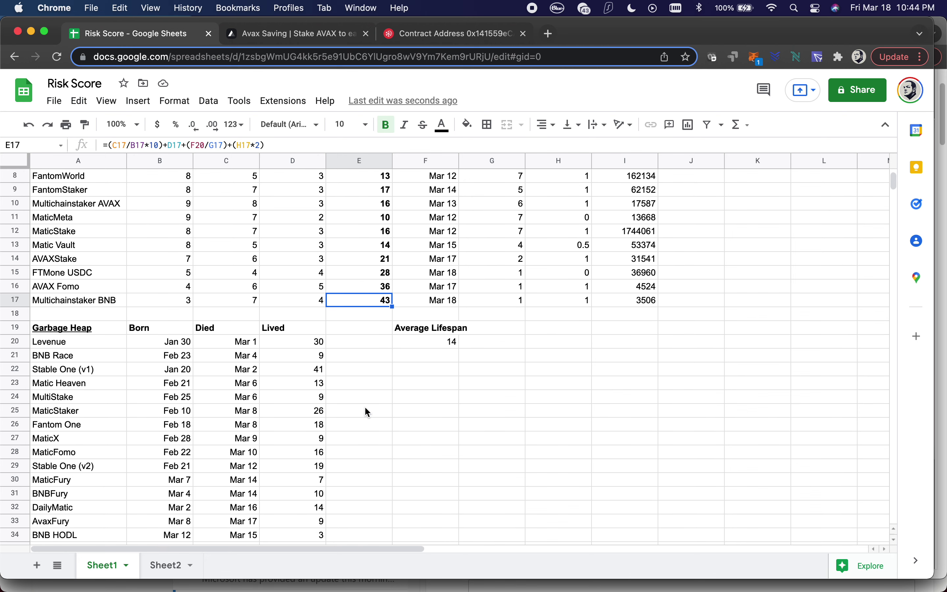
{"action": "scroll", "coordinate": [366, 408], "scroll_direction": "down", "scroll_amount": 1}
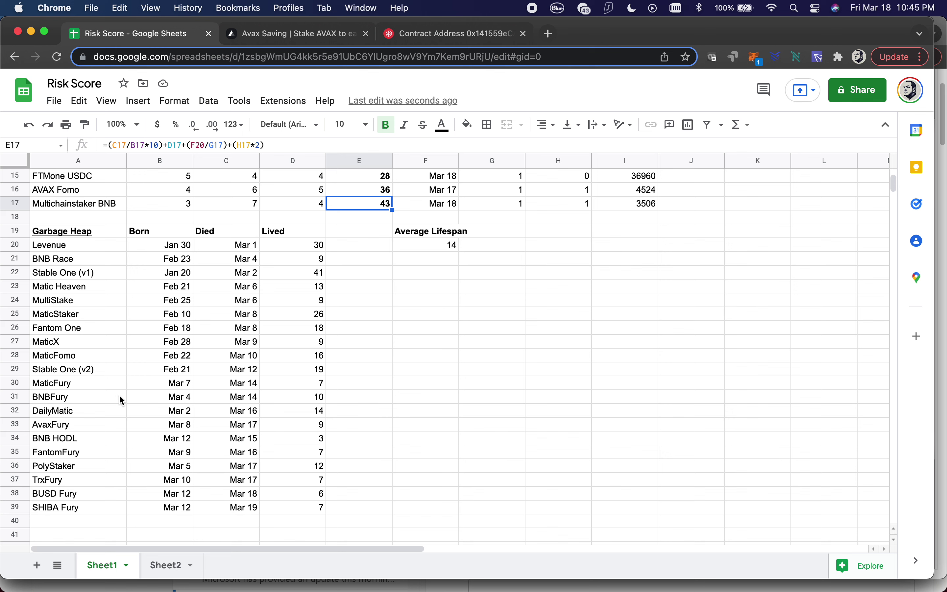
{"action": "left_click", "coordinate": [44, 386]}
{"action": "left_click", "coordinate": [44, 396]}
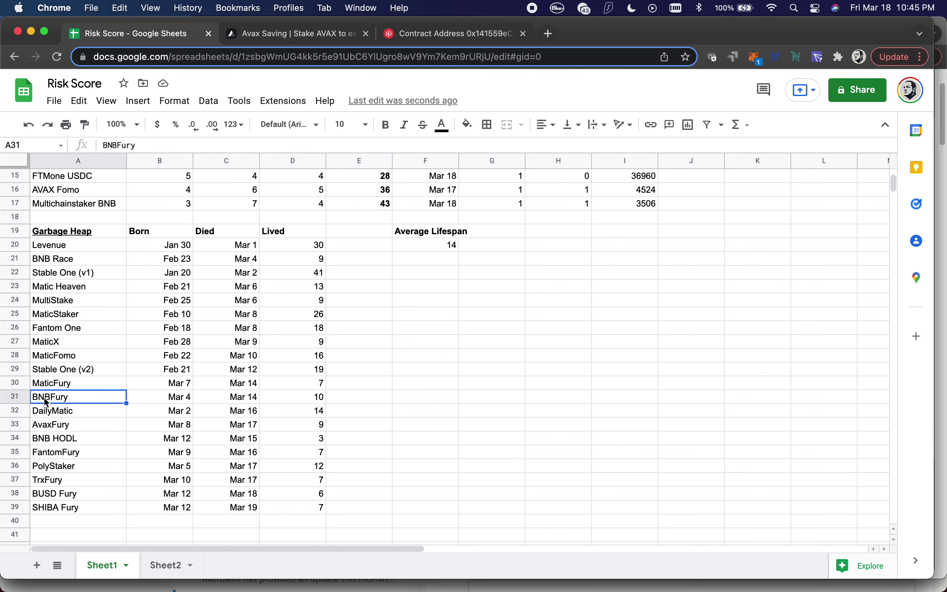
{"action": "left_click", "coordinate": [49, 386]}
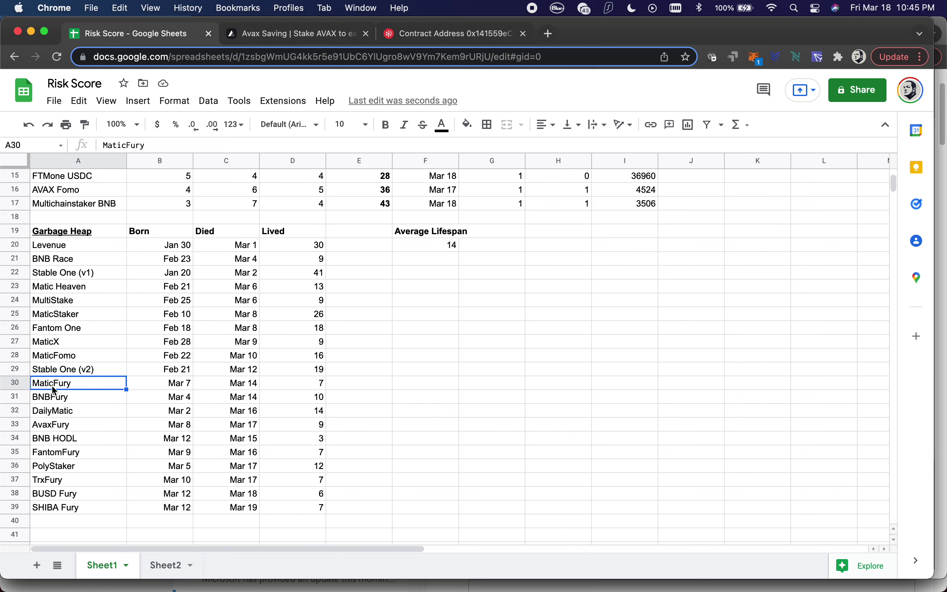
{"action": "left_click", "coordinate": [284, 383]}
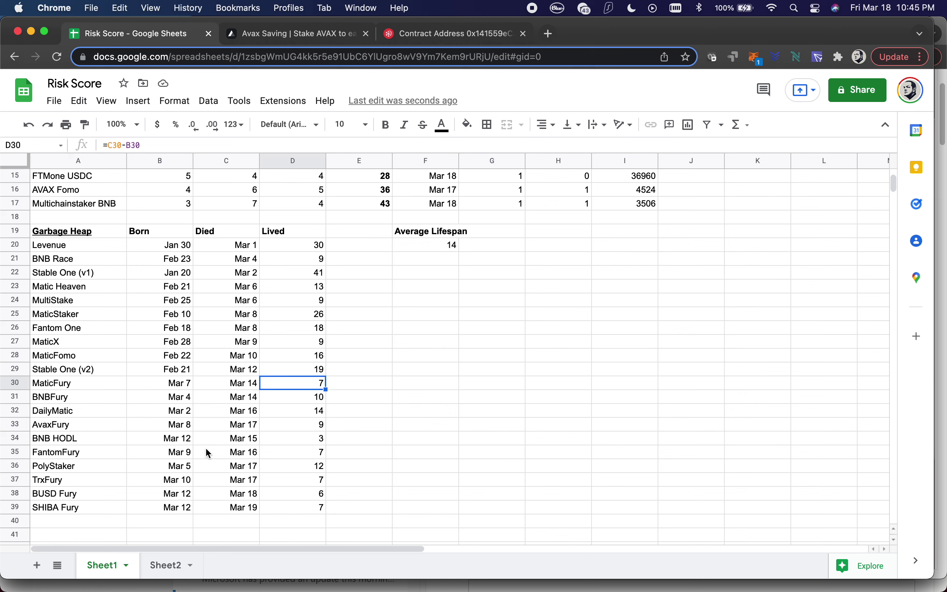
{"action": "left_click", "coordinate": [65, 453]}
{"action": "left_click", "coordinate": [276, 454]}
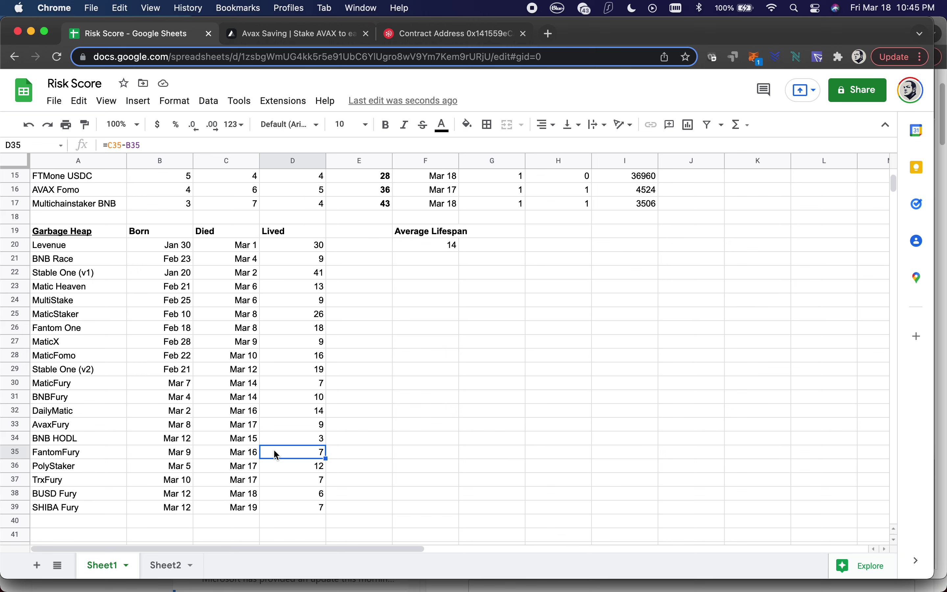
{"action": "left_click", "coordinate": [79, 479]}
{"action": "left_click", "coordinate": [315, 481]}
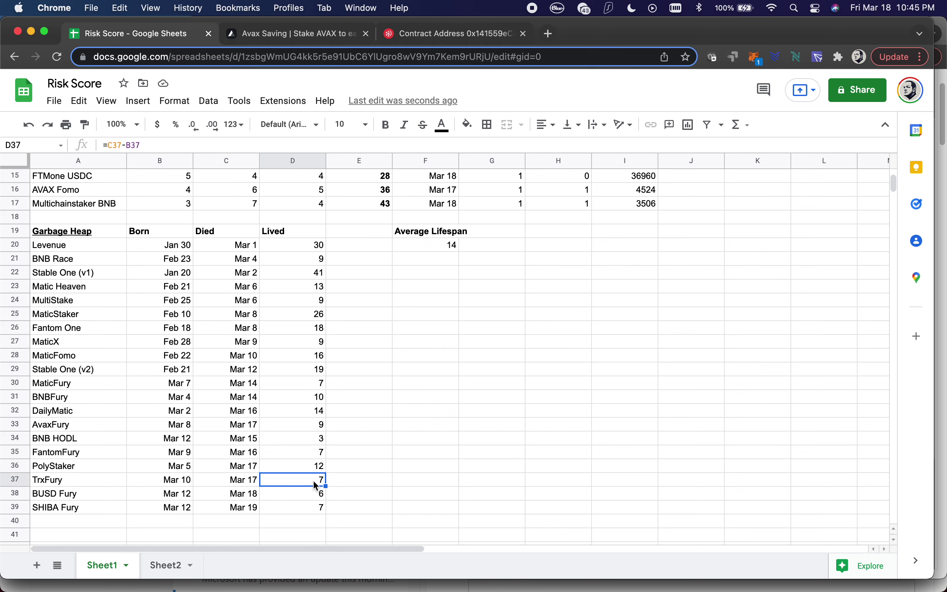
{"action": "left_click", "coordinate": [58, 507]}
{"action": "left_click", "coordinate": [311, 509]}
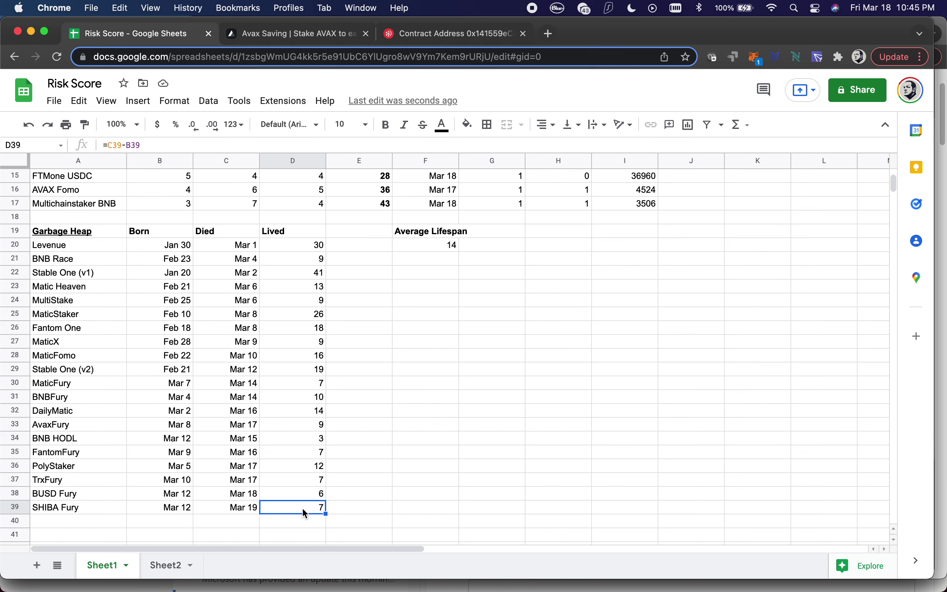
{"action": "left_click", "coordinate": [236, 508]}
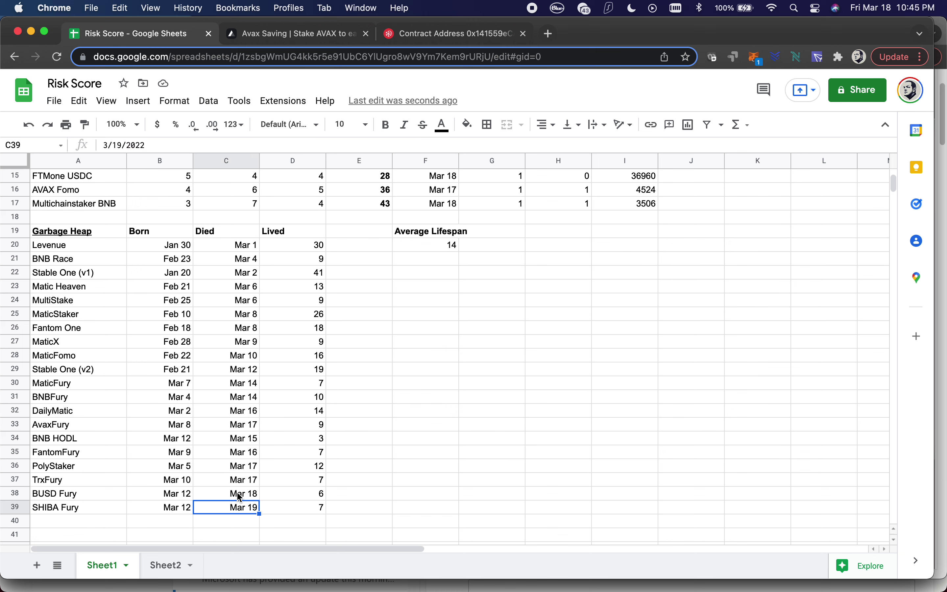
{"action": "left_click", "coordinate": [69, 506]}
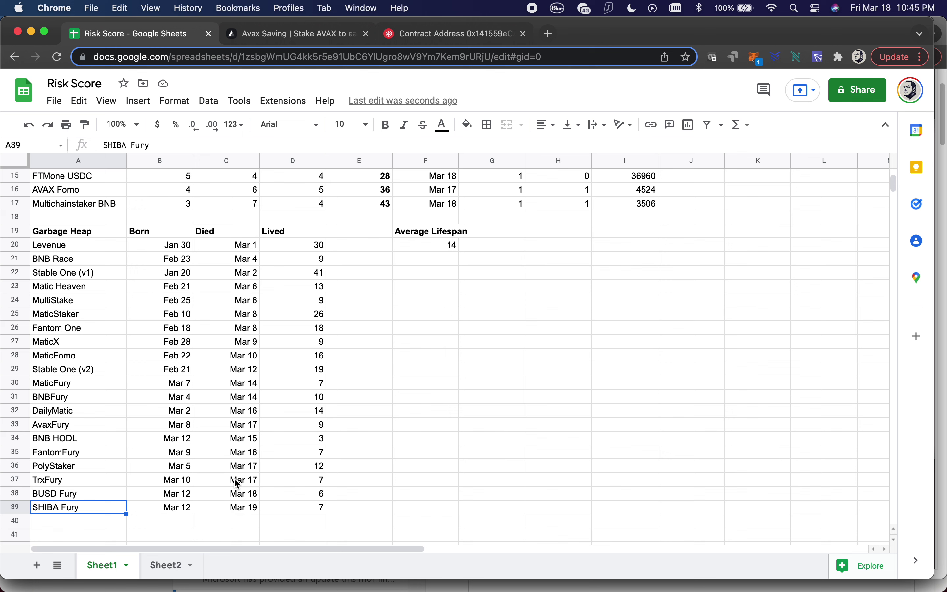
- Compare the lived days of BNBFury, MaticFury, TrxFury, BUSD Fury and SHIBA Fury in the Garbage Heap
{"action": "left_click", "coordinate": [69, 386]}
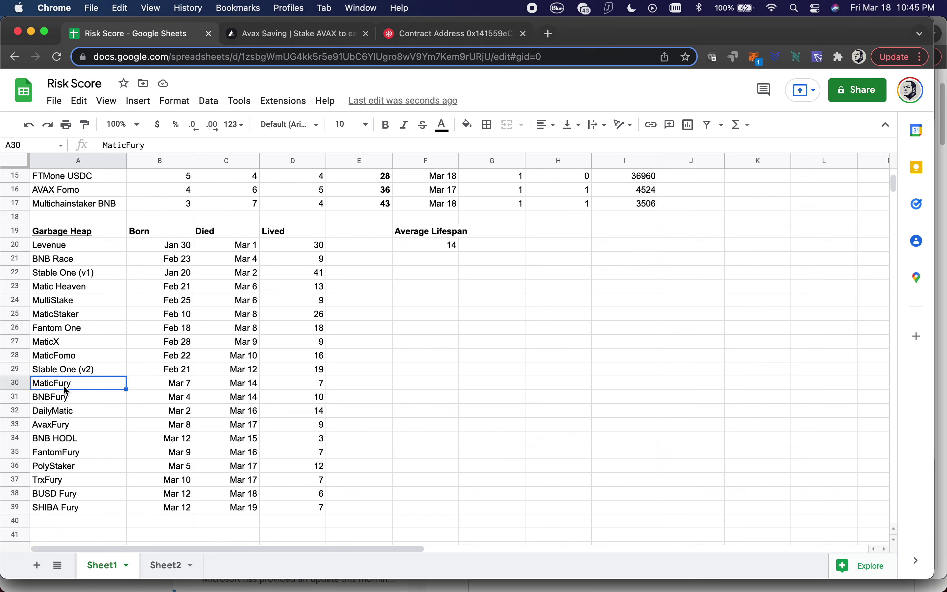
{"action": "left_click", "coordinate": [66, 399]}
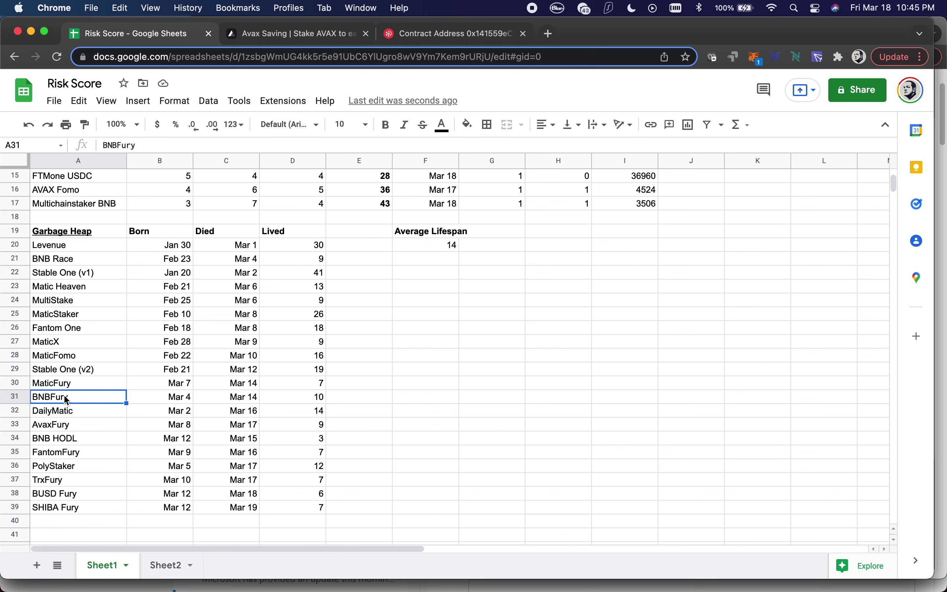
{"action": "left_click", "coordinate": [278, 399]}
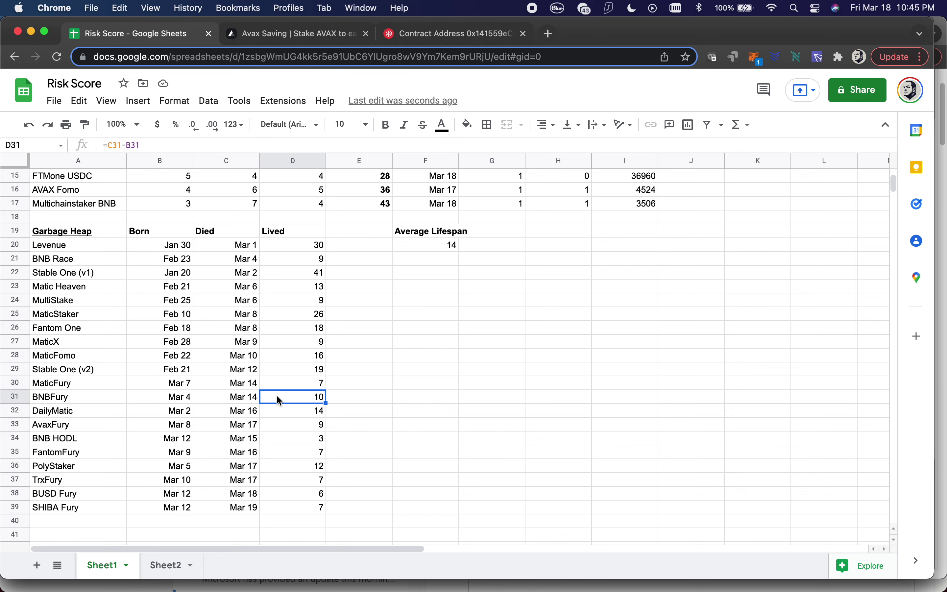
{"action": "left_click", "coordinate": [292, 388]}
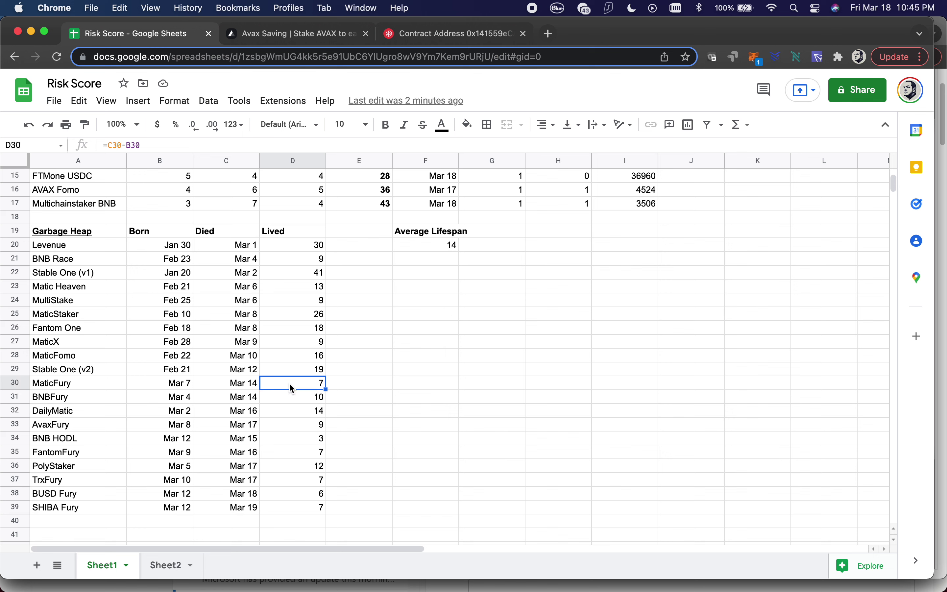
{"action": "left_click", "coordinate": [296, 485]}
{"action": "left_click", "coordinate": [297, 496]}
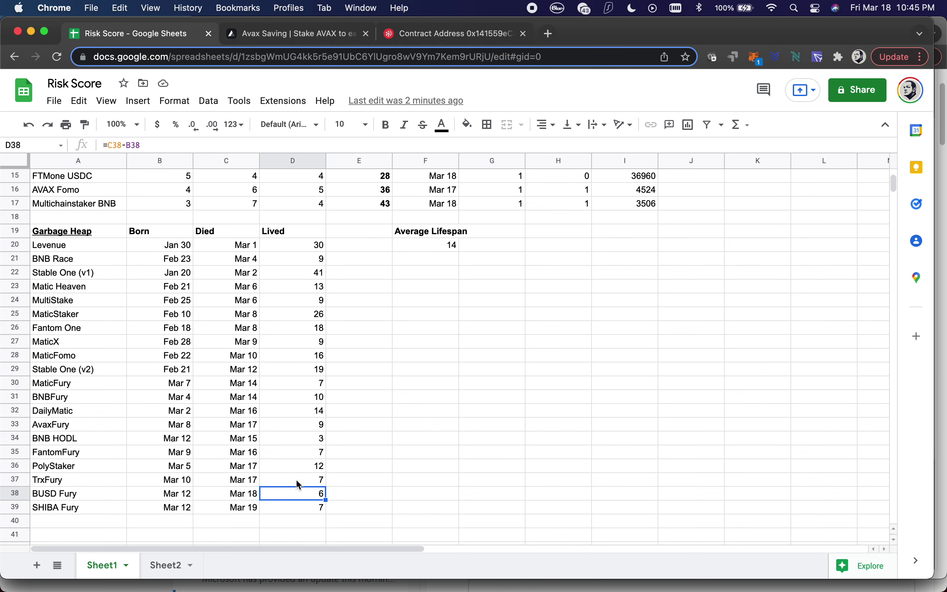
{"action": "left_click", "coordinate": [297, 508]}
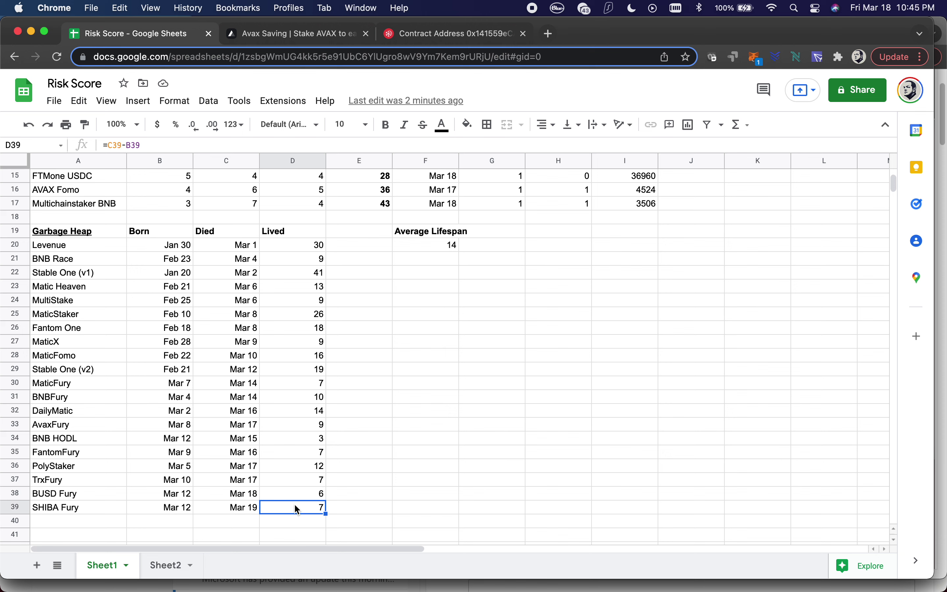
- Compare the lived days of TrxFury, FantomFury and PolyStaker in the Garbage Heap
{"action": "left_click", "coordinate": [299, 484]}
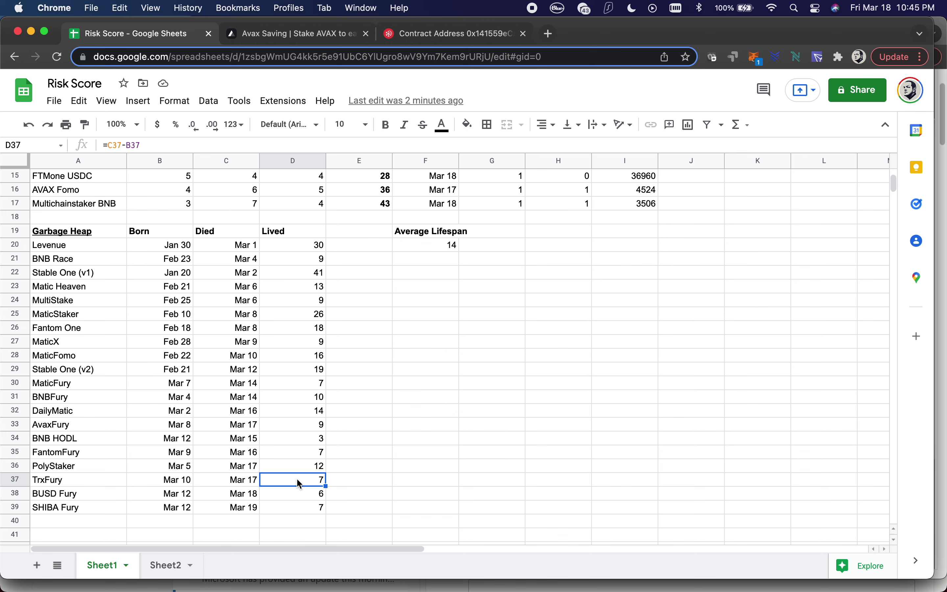
{"action": "left_click", "coordinate": [294, 454]}
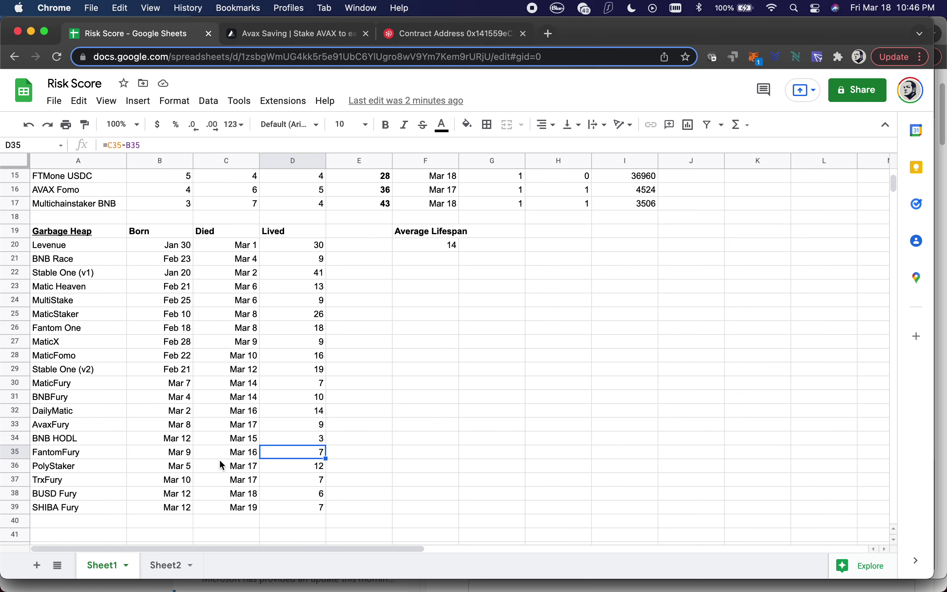
{"action": "left_click", "coordinate": [81, 468]}
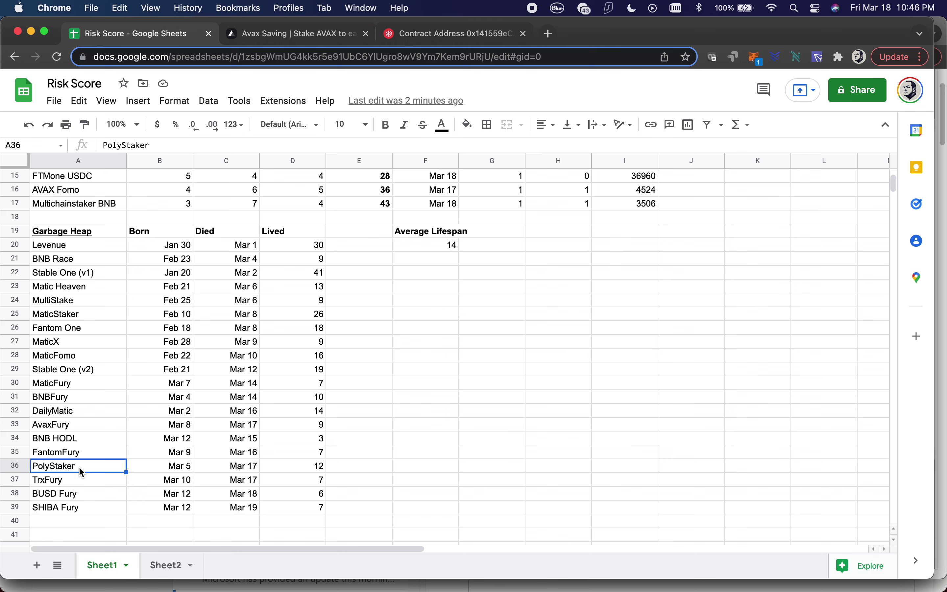
{"action": "left_click", "coordinate": [285, 470]}
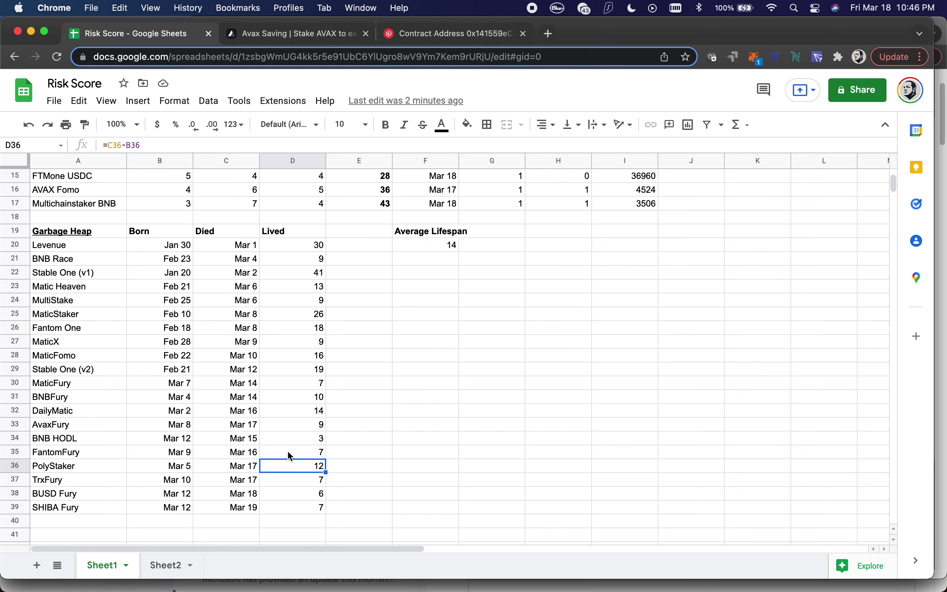
{"action": "left_click", "coordinate": [104, 472]}
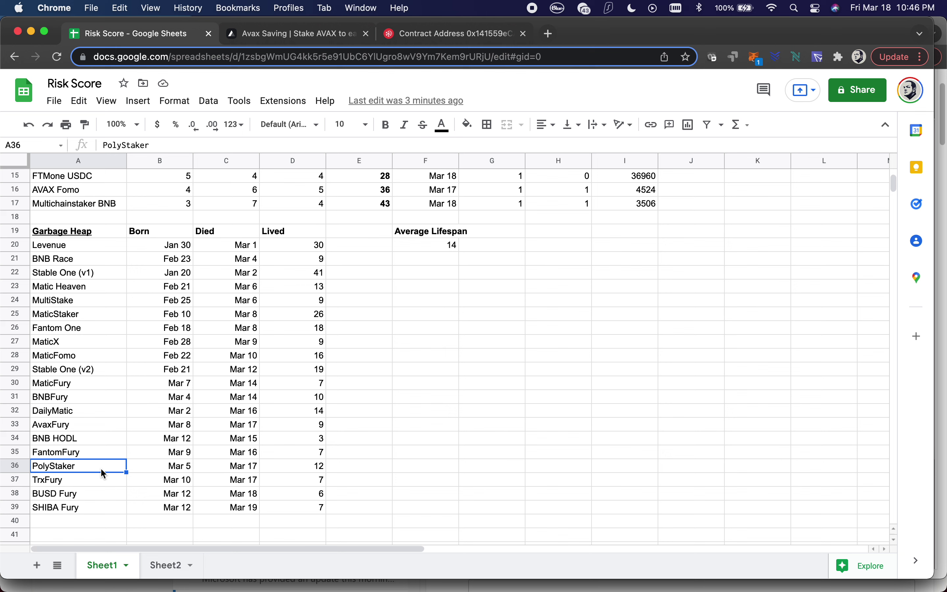
- Examine BNB HODL's lifespan in the Garbage Heap, along with the DailyMatic entry
{"action": "left_click", "coordinate": [60, 441]}
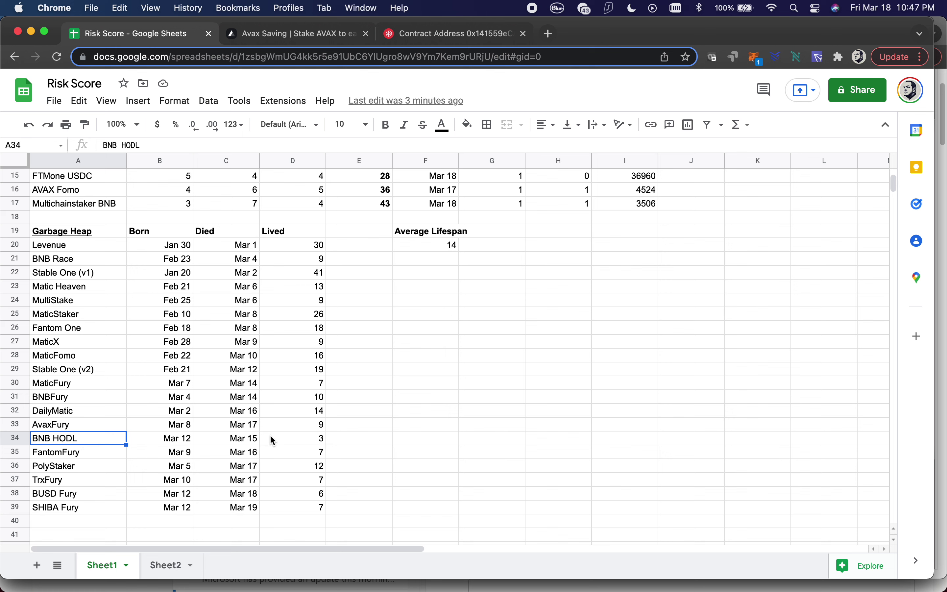
{"action": "left_click", "coordinate": [297, 441]}
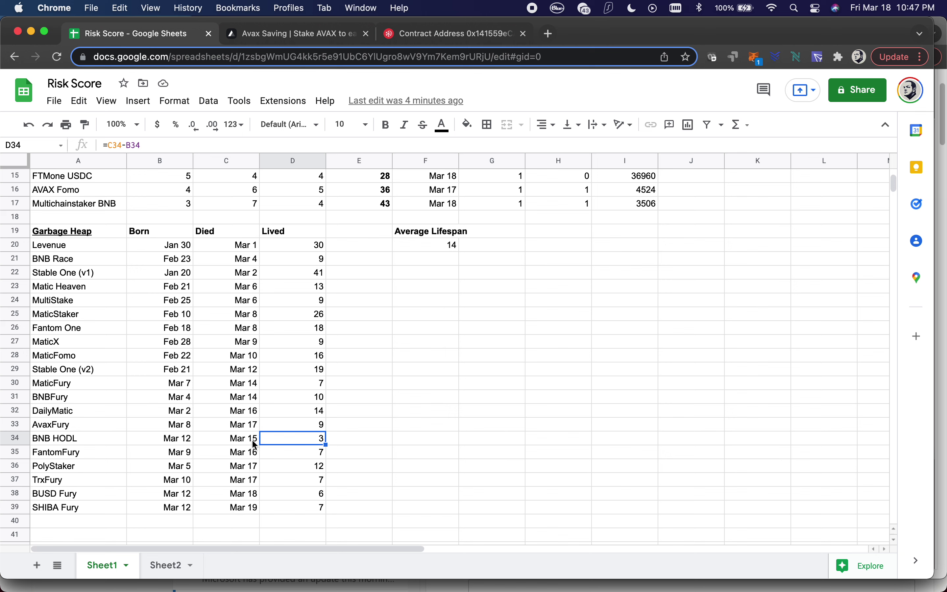
{"action": "left_click", "coordinate": [101, 439]}
{"action": "left_click", "coordinate": [292, 440]}
{"action": "left_click", "coordinate": [87, 412]}
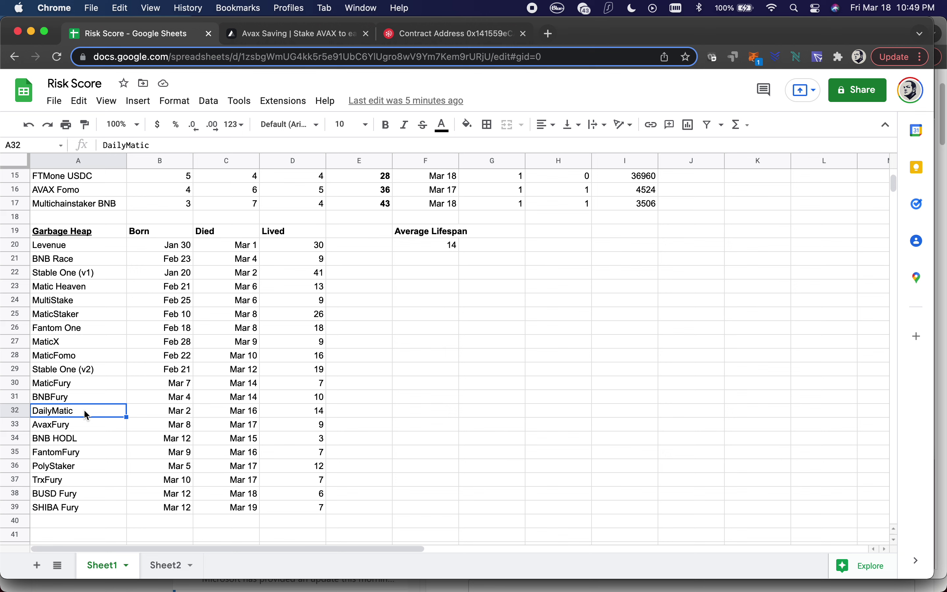
- Review the Garbage Heap project names from Levenue to SHIBA Fury, including MaticStaker, BNBFury, MaticFury and FantomFury's lived days
{"action": "left_click", "coordinate": [92, 509]}
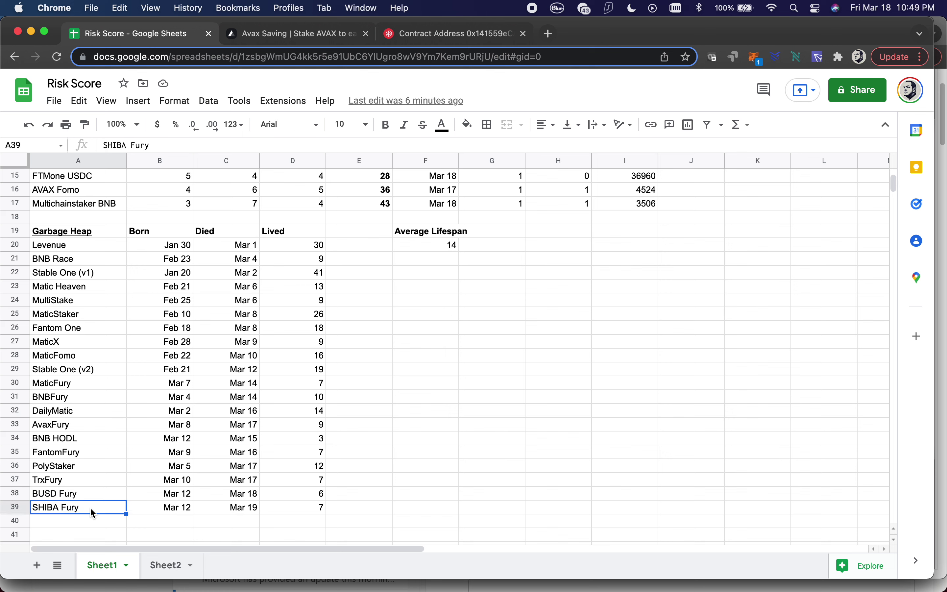
{"action": "left_click", "coordinate": [419, 319]}
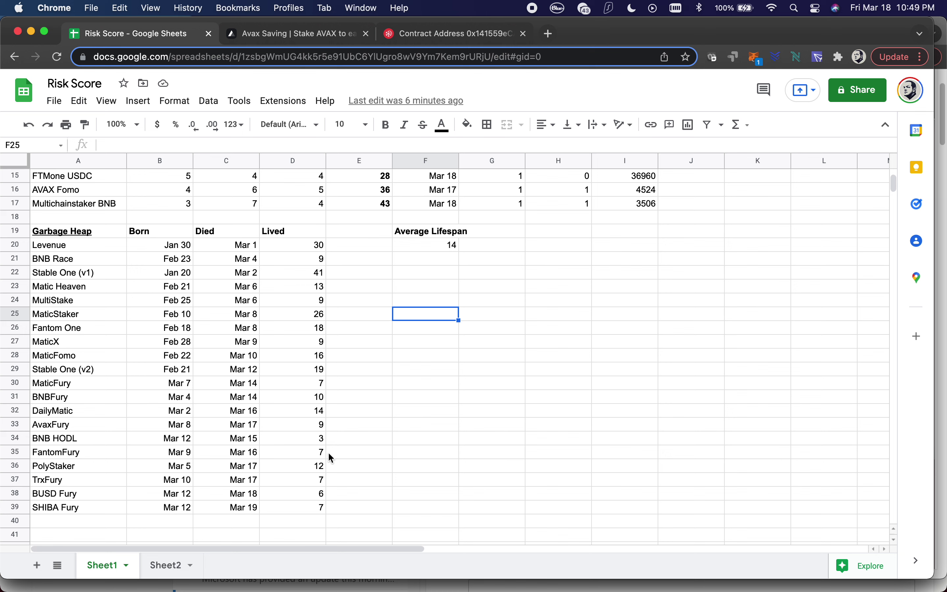
{"action": "left_click", "coordinate": [308, 457]}
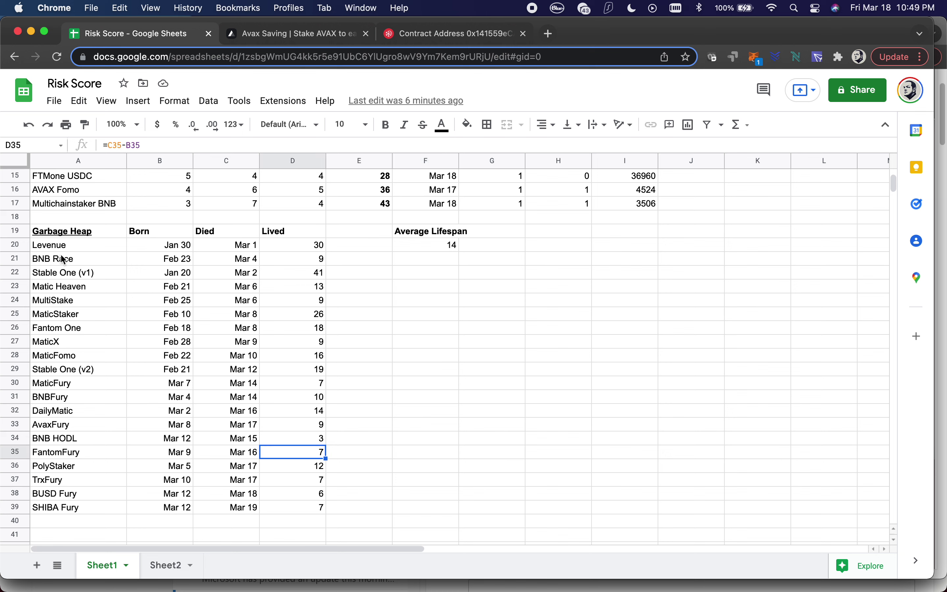
{"action": "left_click_drag", "start_coordinate": [47, 251], "coordinate": [84, 476]}
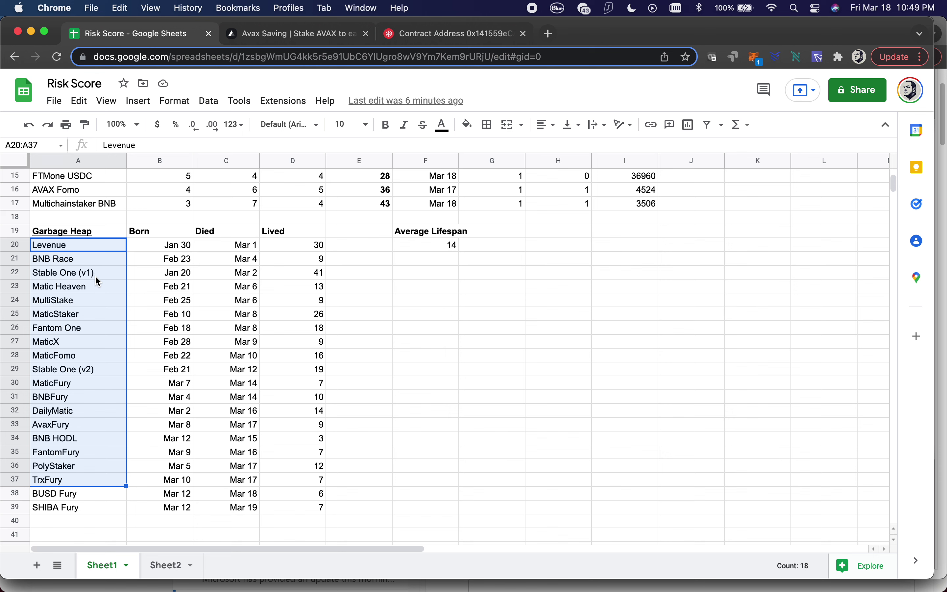
{"action": "left_click", "coordinate": [95, 316]}
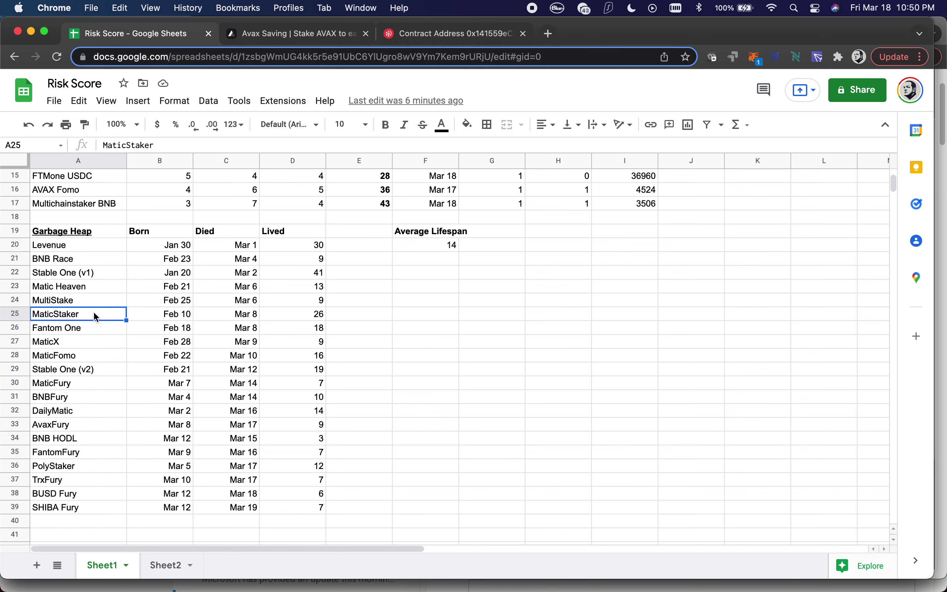
{"action": "left_click", "coordinate": [90, 395]}
{"action": "left_click", "coordinate": [91, 382]}
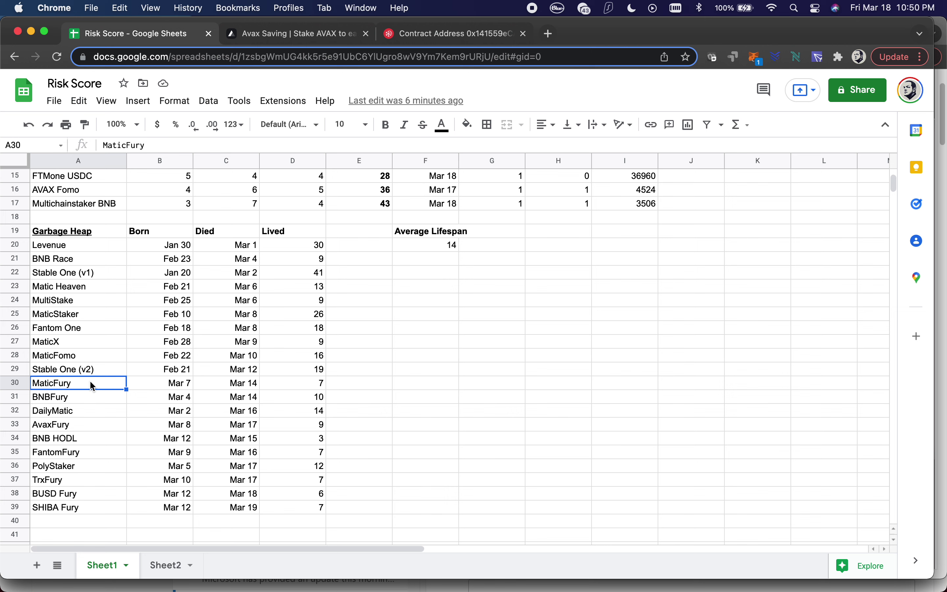
- Inspect the Average Lifespan formula and compare the scores of FTMone USDC, AVAX Fomo and Multichainstaker BNB
{"action": "scroll", "coordinate": [430, 249], "scroll_direction": "up", "scroll_amount": 2}
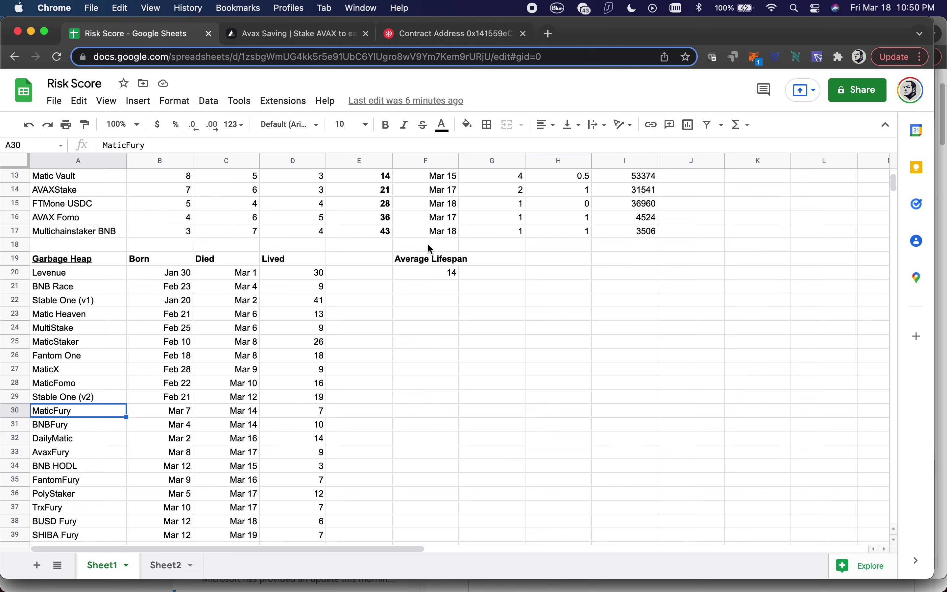
{"action": "left_click", "coordinate": [432, 275]}
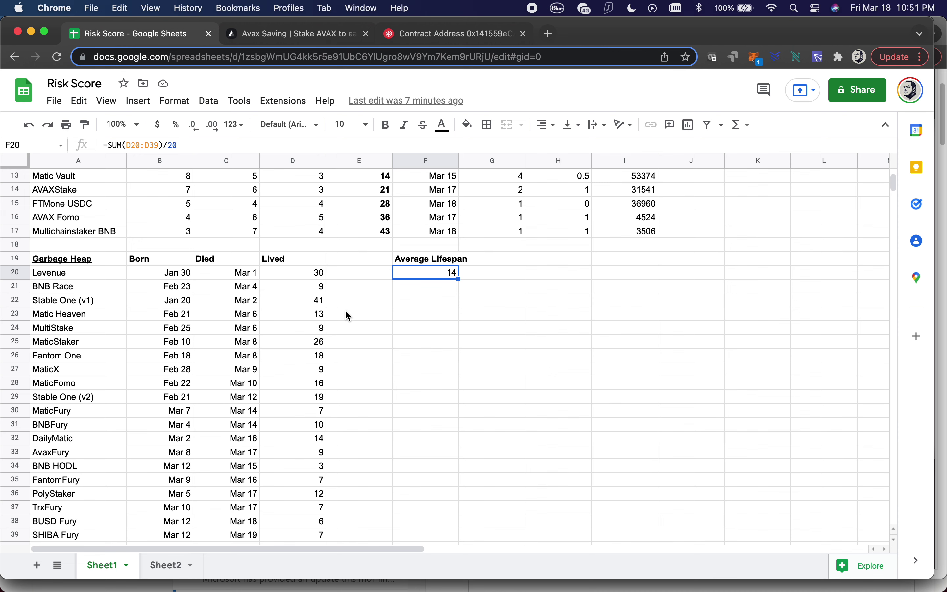
{"action": "scroll", "coordinate": [415, 361], "scroll_direction": "up", "scroll_amount": 5}
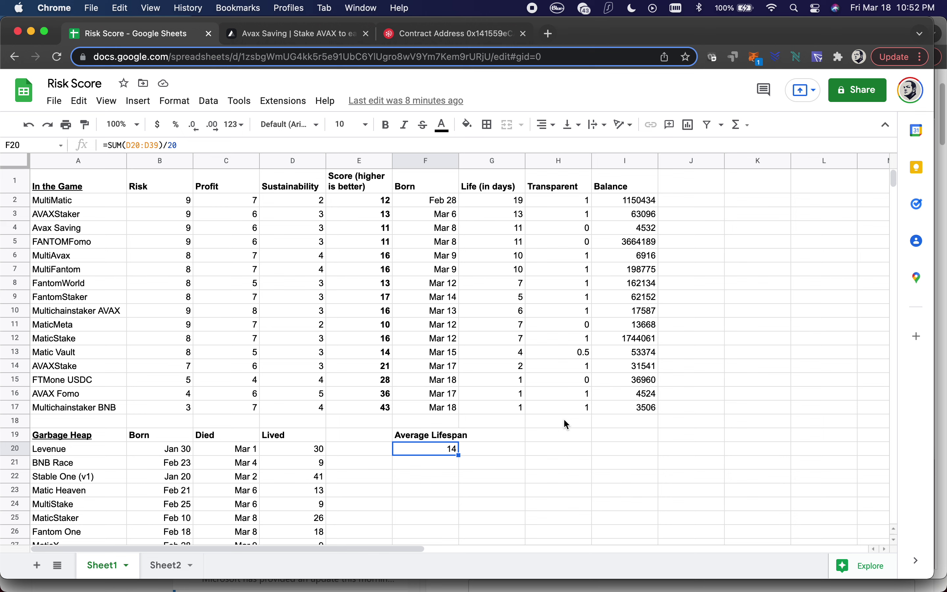
{"action": "left_click_drag", "start_coordinate": [383, 409], "coordinate": [374, 378]}
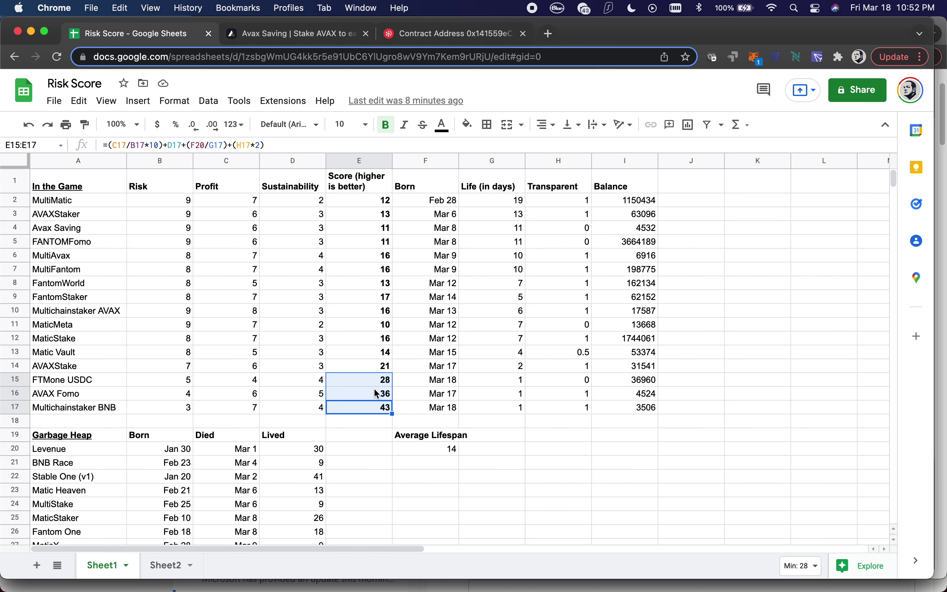